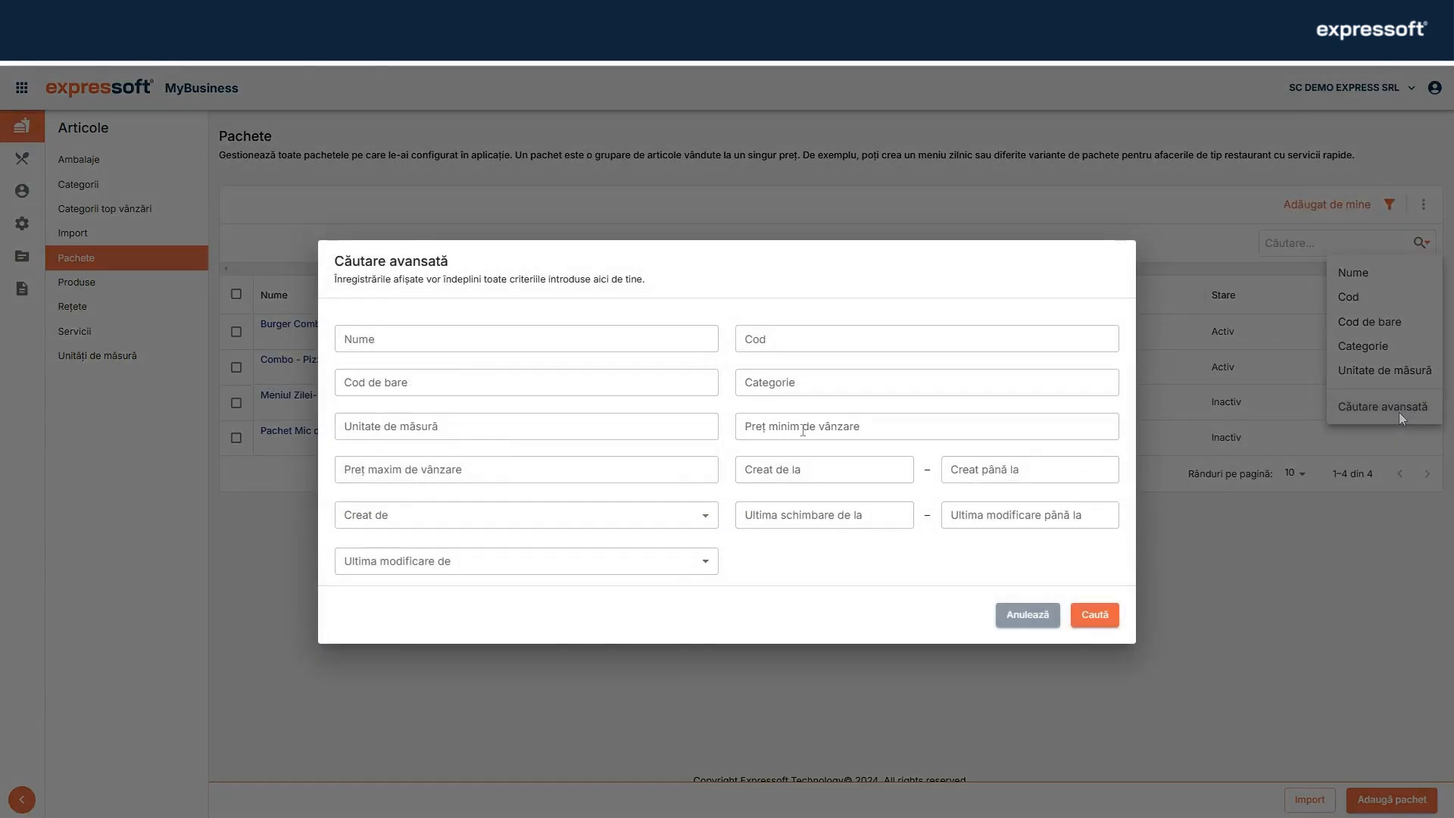
Step: Run the advanced package search using a minimum sale price as the criterion
left_click(806, 428)
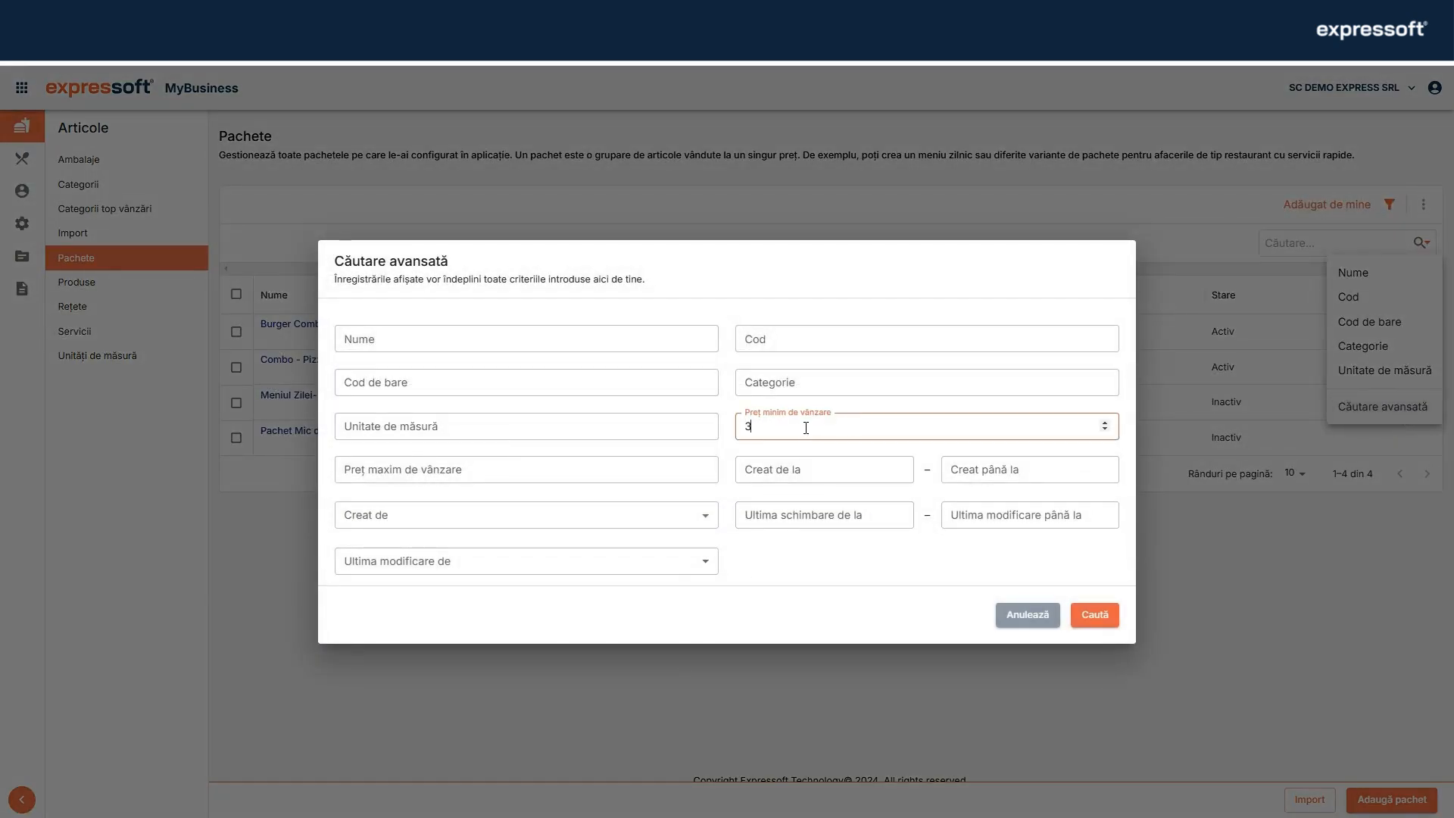
left_click(1096, 615)
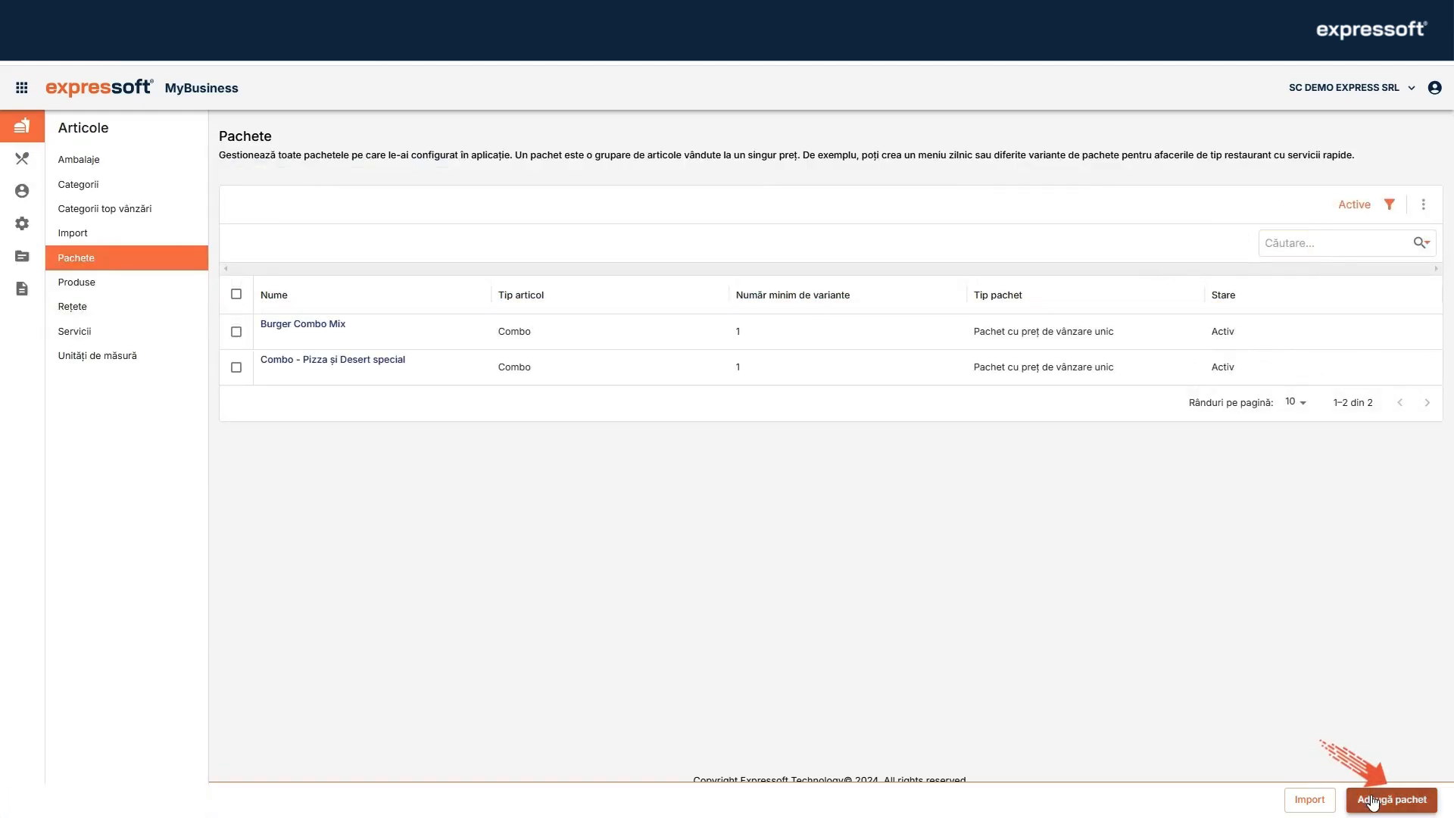
Step: Start a new package named "Meniul zilei - JOI" with Bucată as its unit of measure
left_click(1372, 803)
left_click(287, 319)
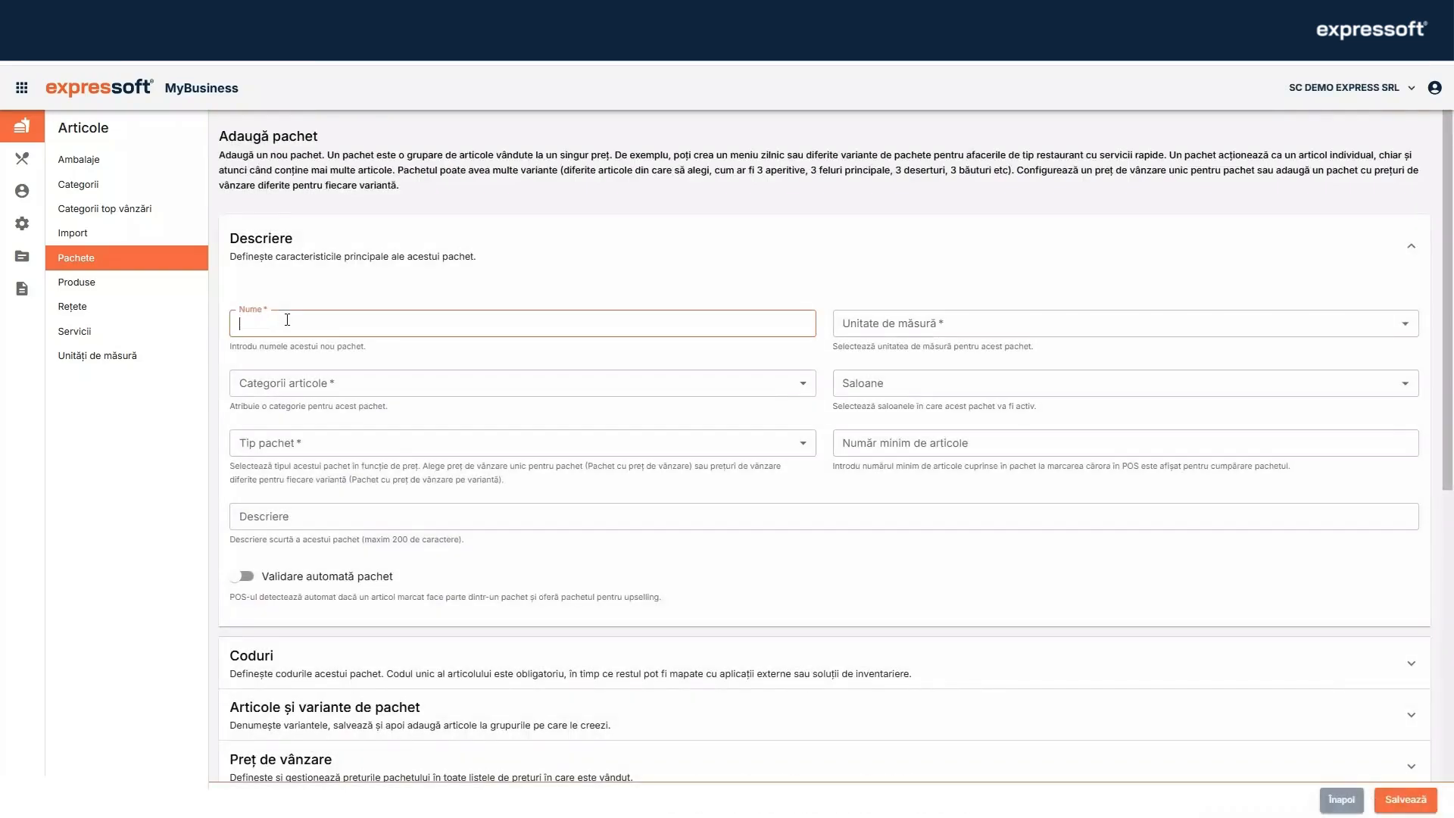
type("Meniul zilei - JOI")
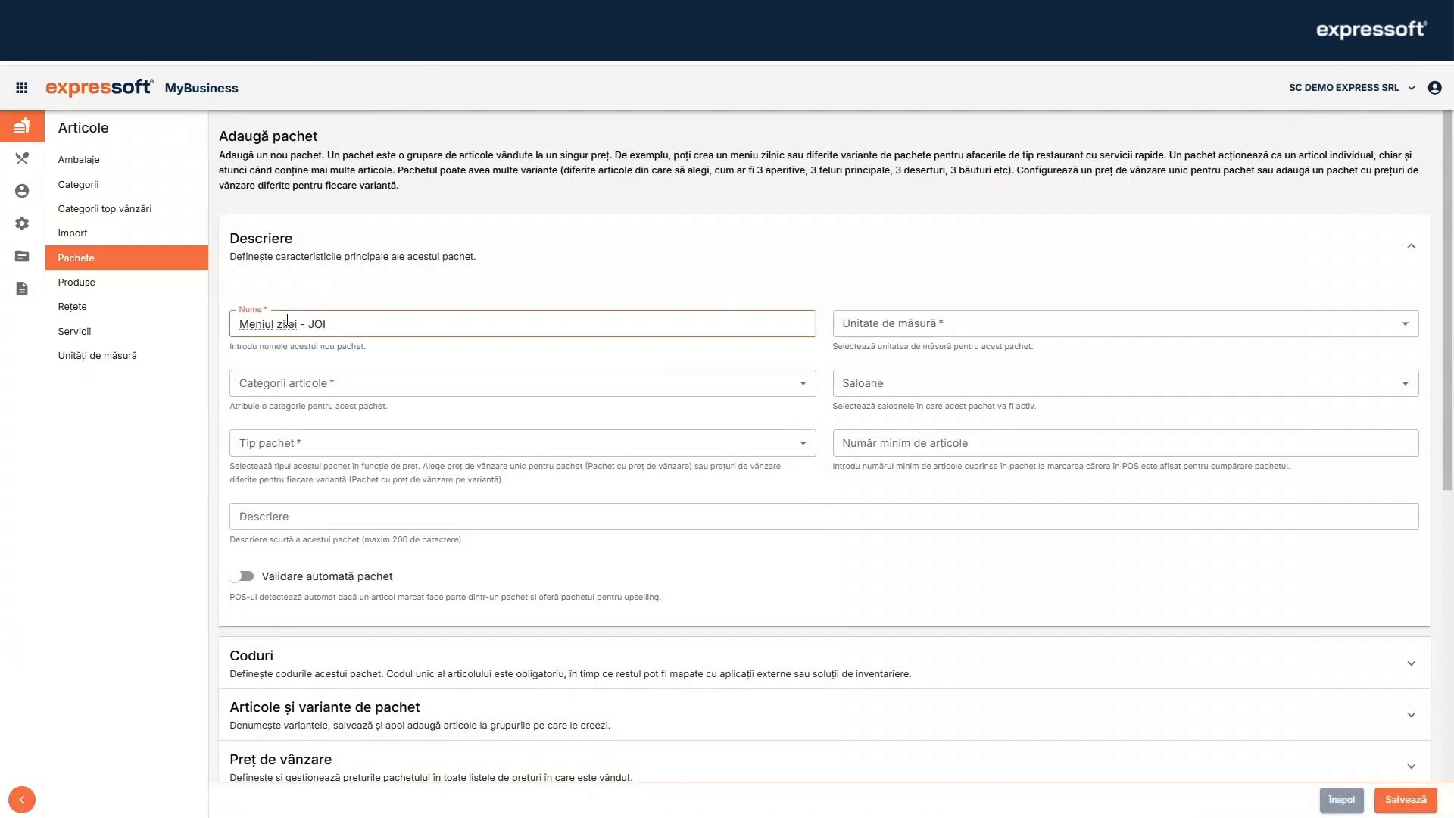
left_click(983, 324)
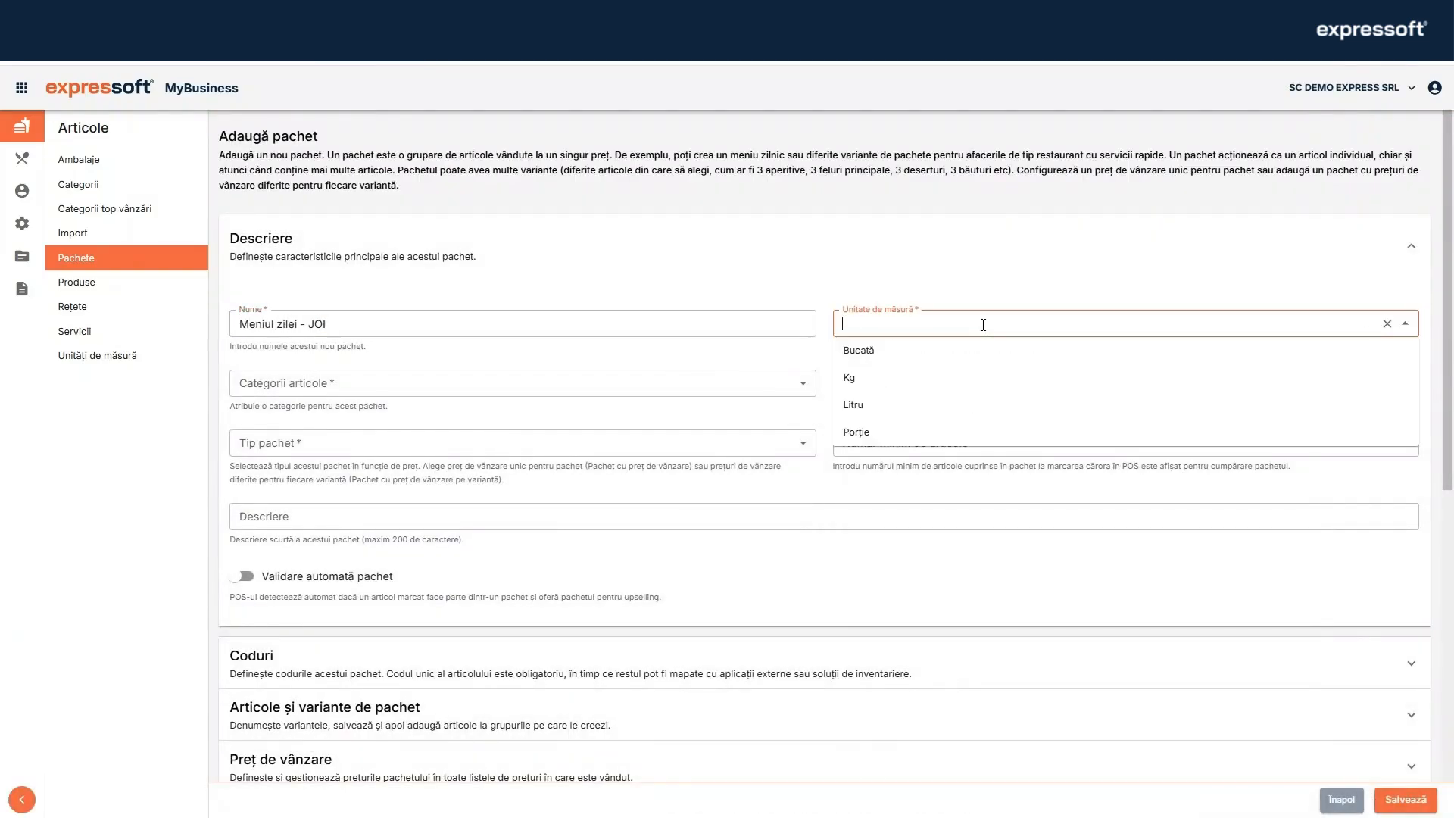
left_click(901, 352)
Step: Assign the package to the Pachete category and to the rooms Salon 1 Restaurant and Salon Lounge & Bar
left_click(792, 383)
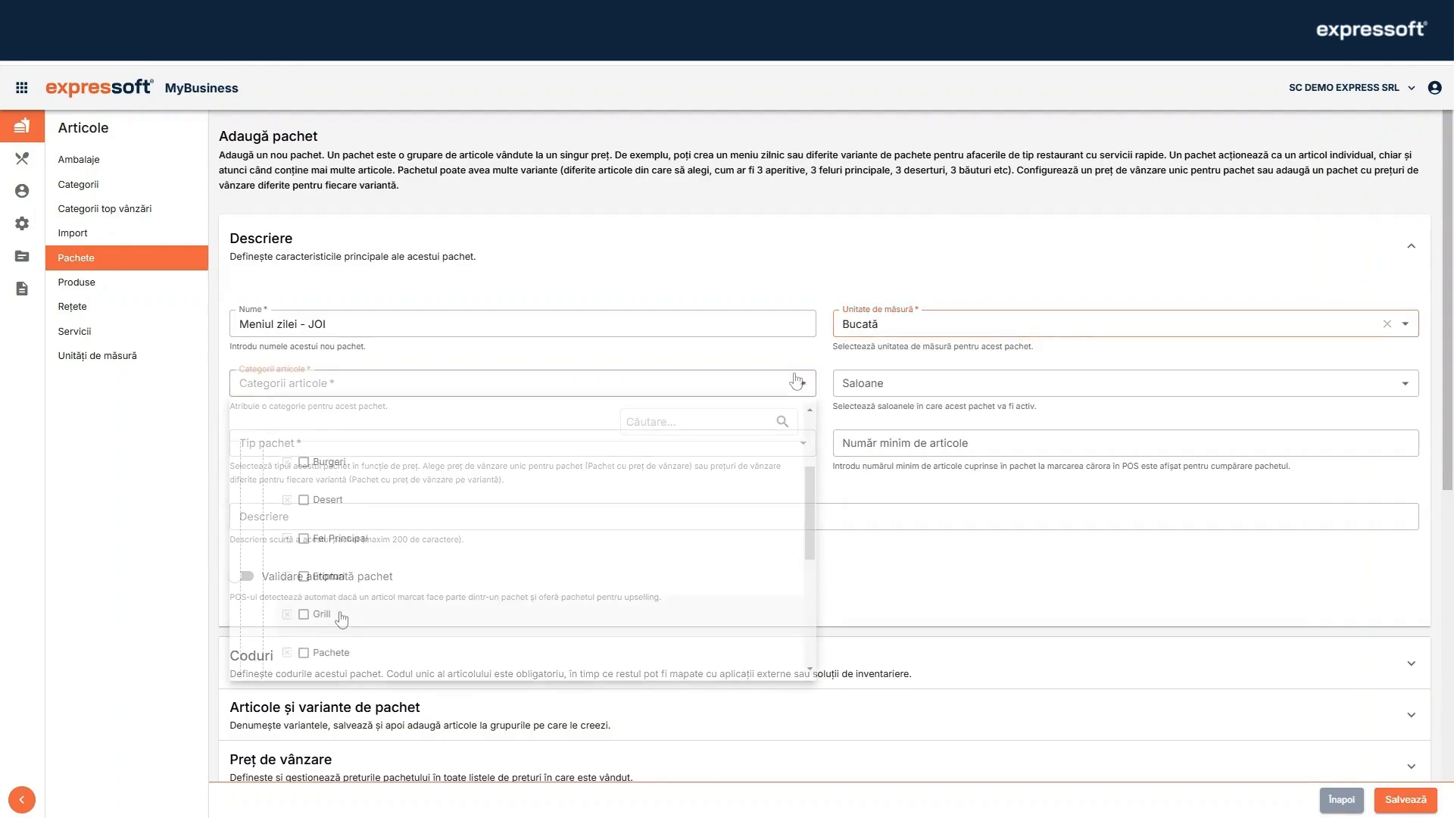
left_click(302, 652)
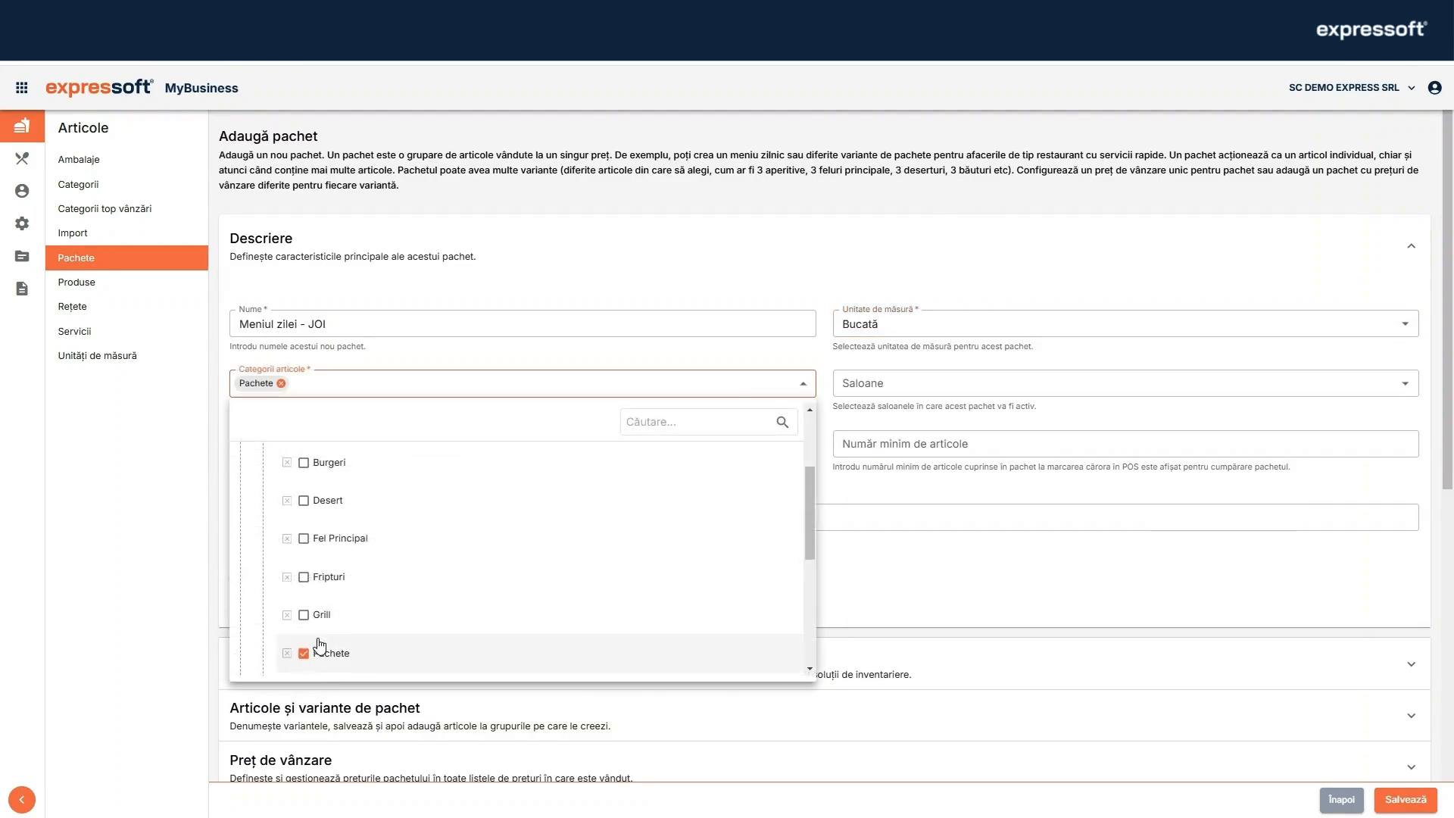
left_click(875, 383)
left_click(876, 382)
left_click(860, 515)
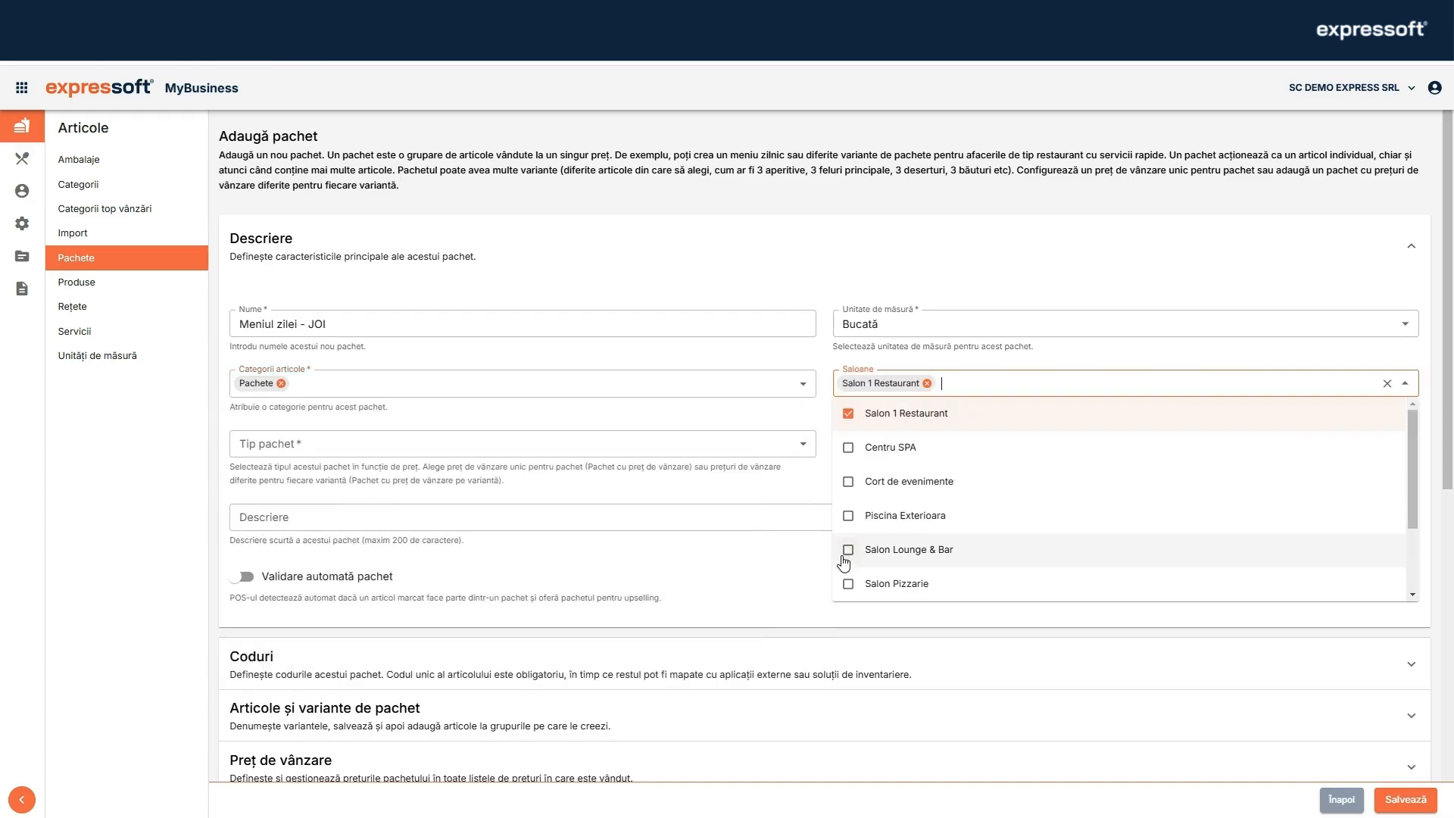
left_click(850, 551)
key("Escape")
Step: Set the package type to "Pachet cu preț de vânzare unic" and the minimum number of articles to 2
left_click(703, 444)
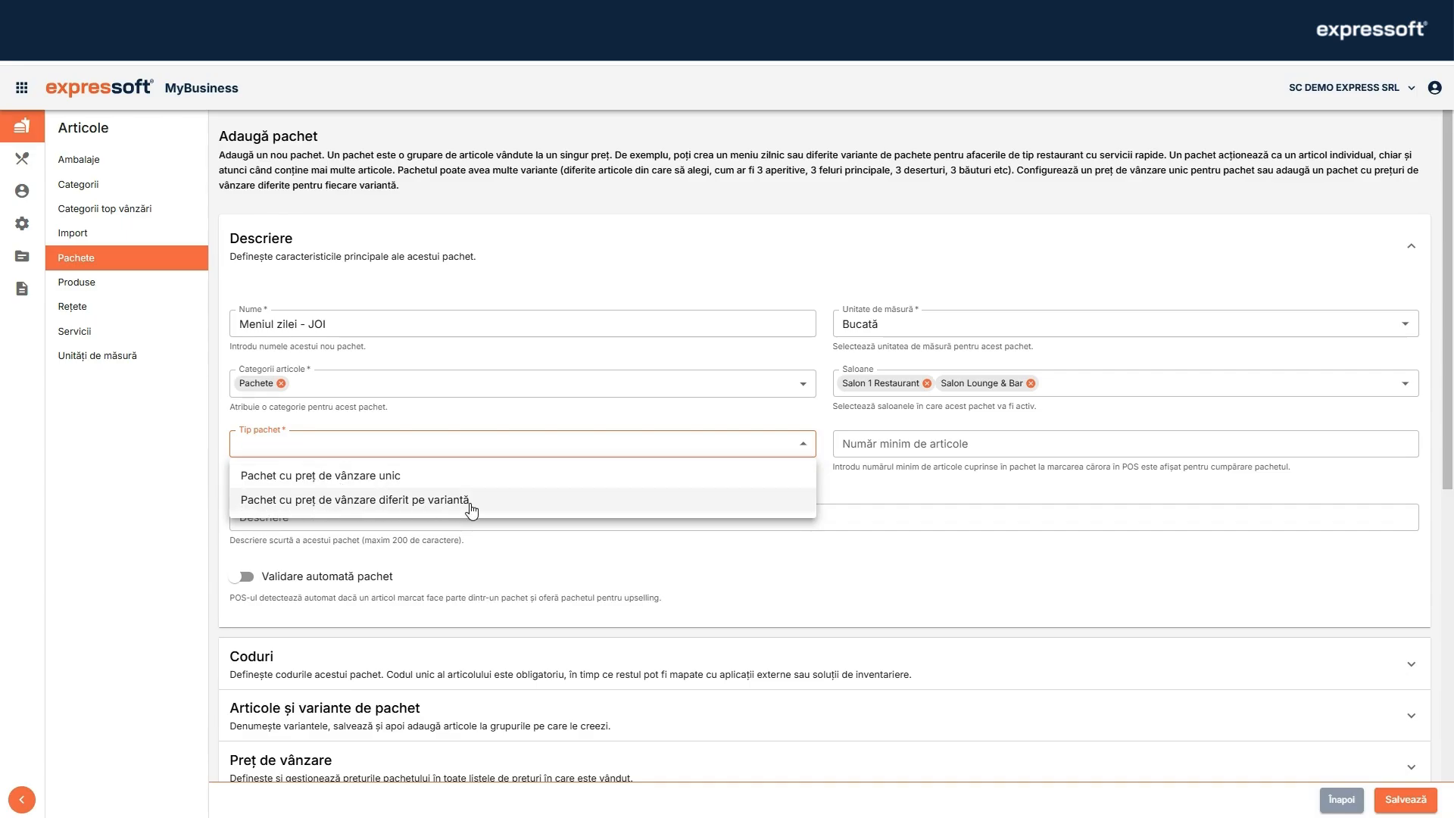
left_click(292, 475)
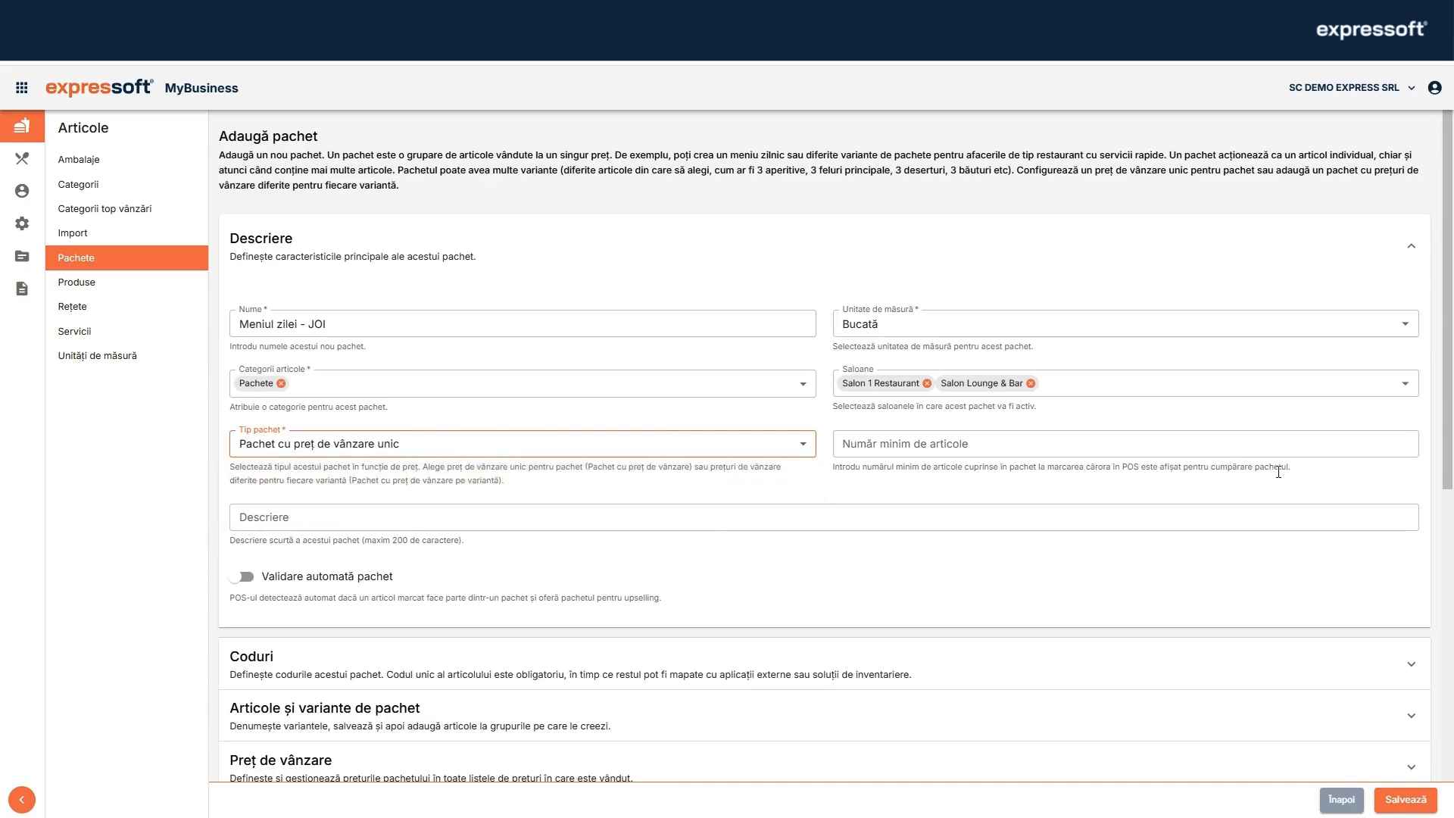
left_click(922, 443)
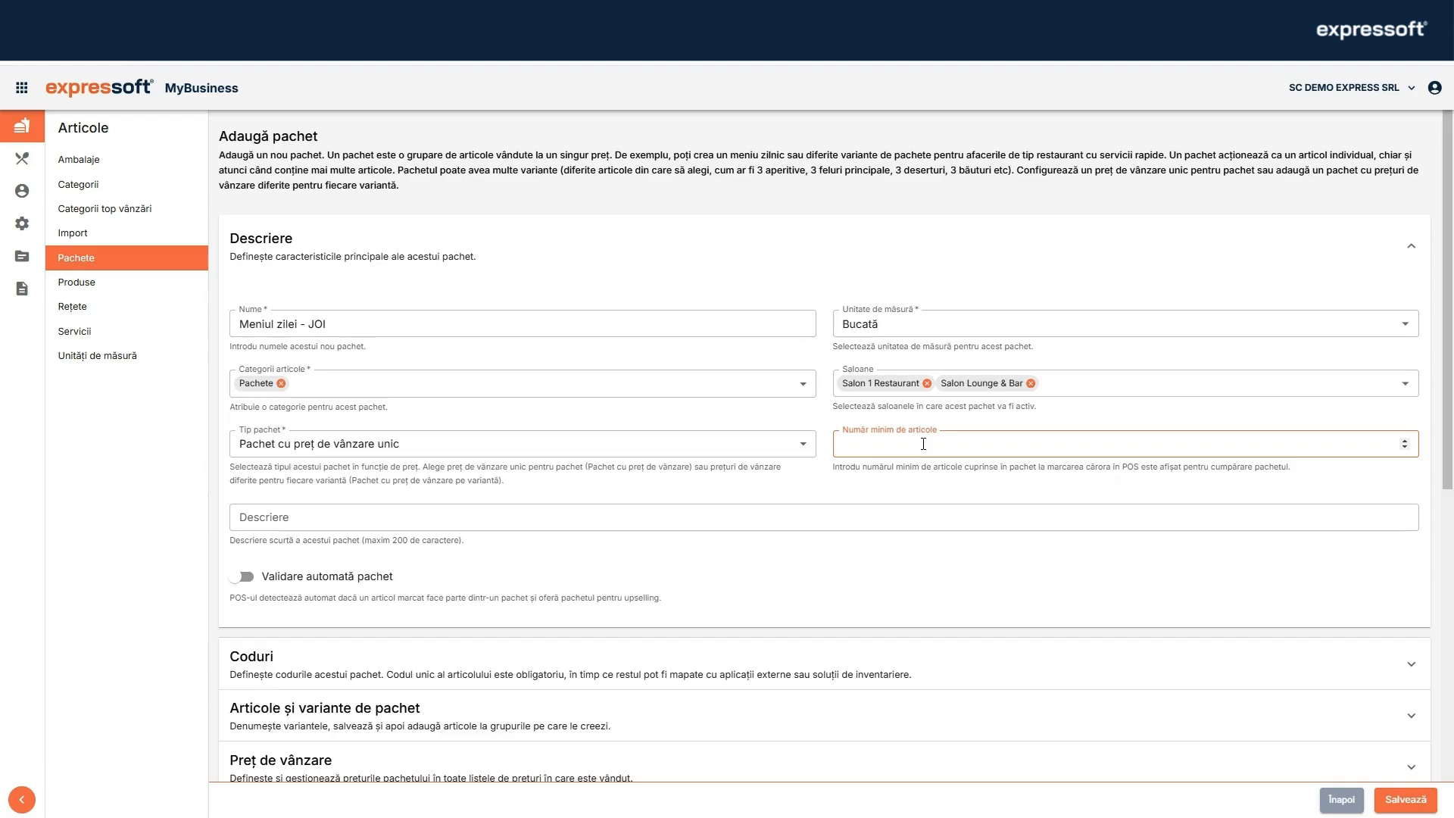
Step: Enter the description "Pachet Ciorbă + Fel Principal+ Desert" and enable automatic package validation
left_click(415, 514)
type("Pachet Ciorbă + Fel Principal+ Desert")
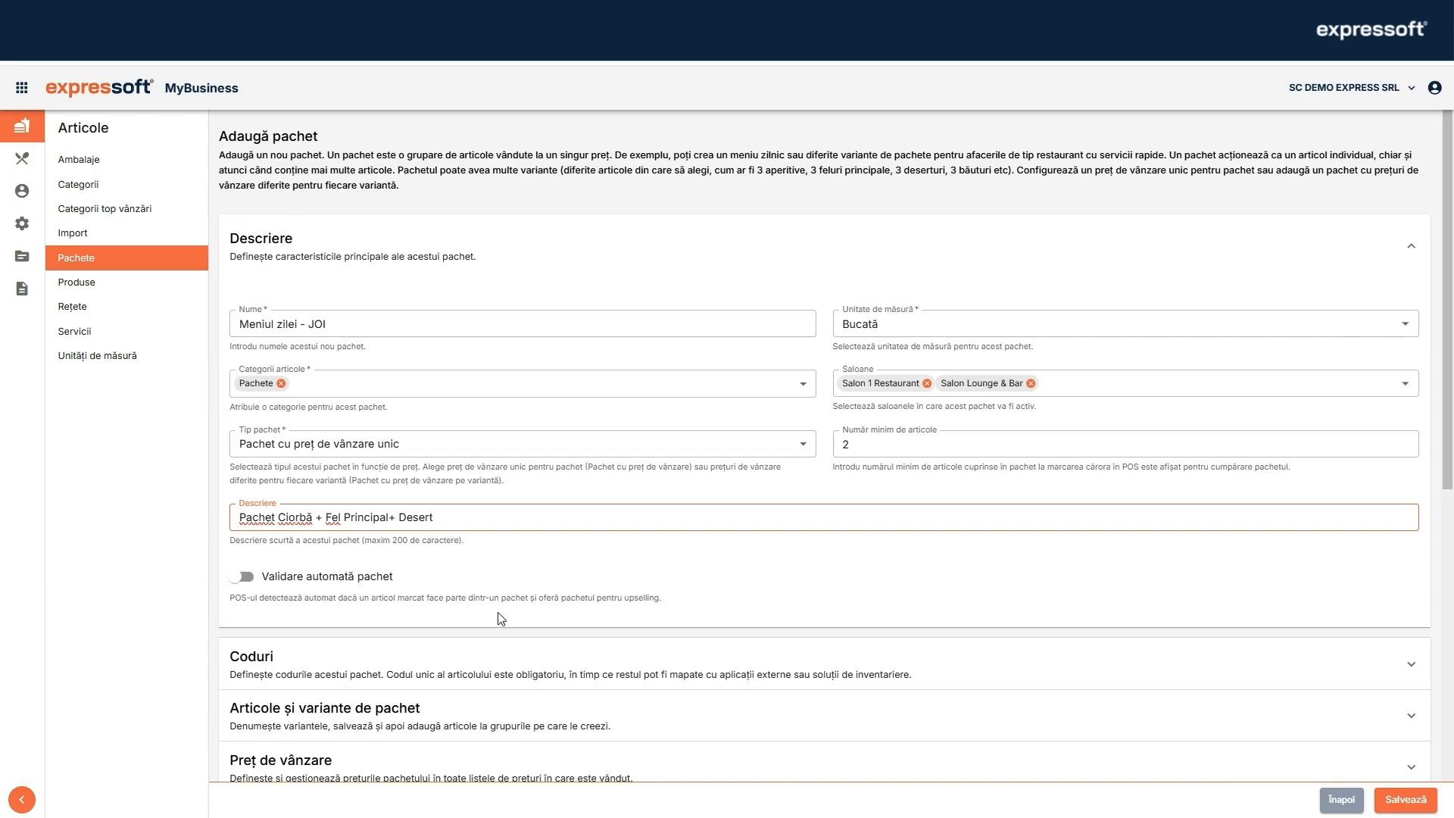
left_click_drag(371, 598, 293, 577)
left_click(246, 578)
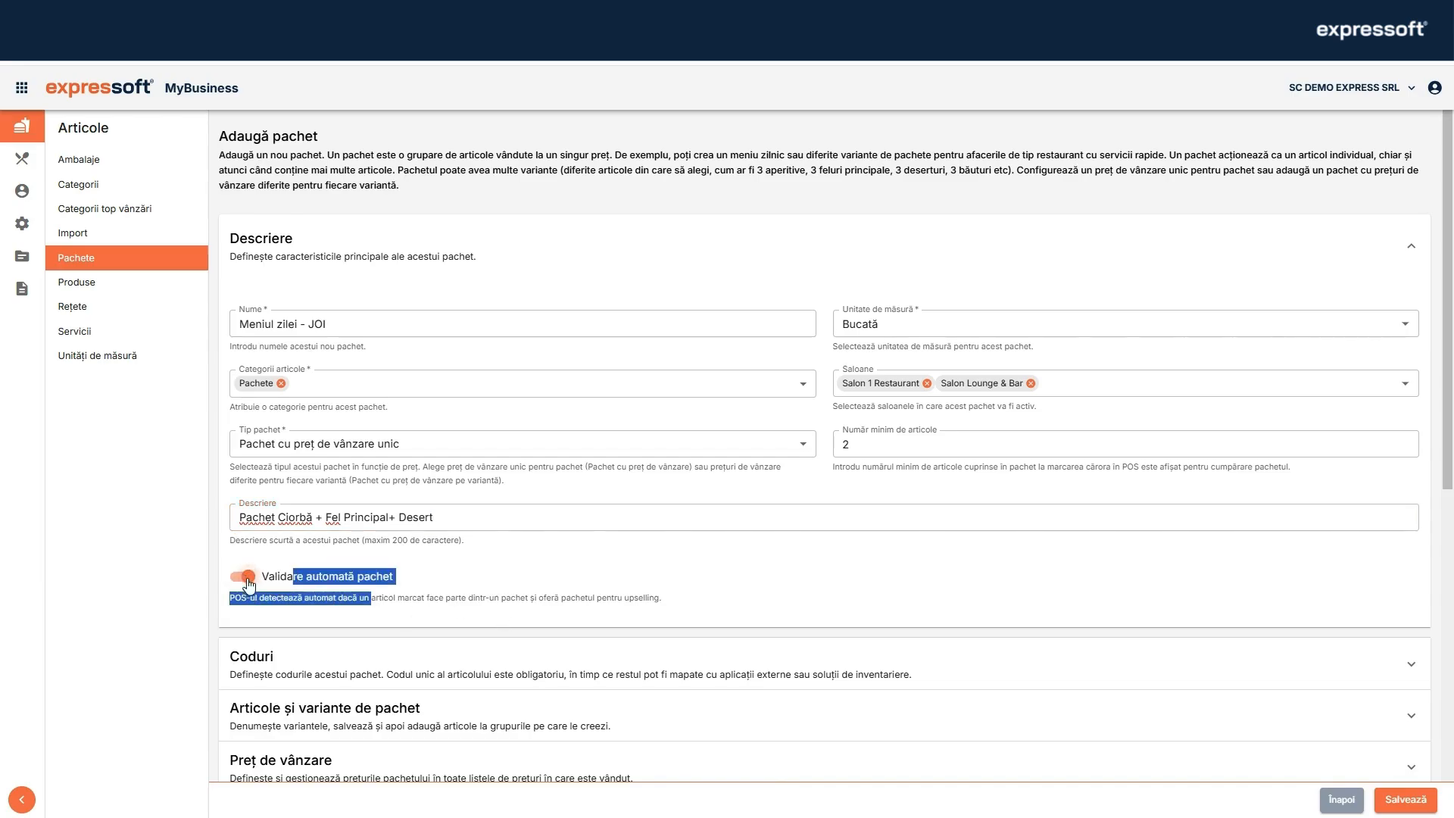
left_click(265, 581)
left_click(249, 577)
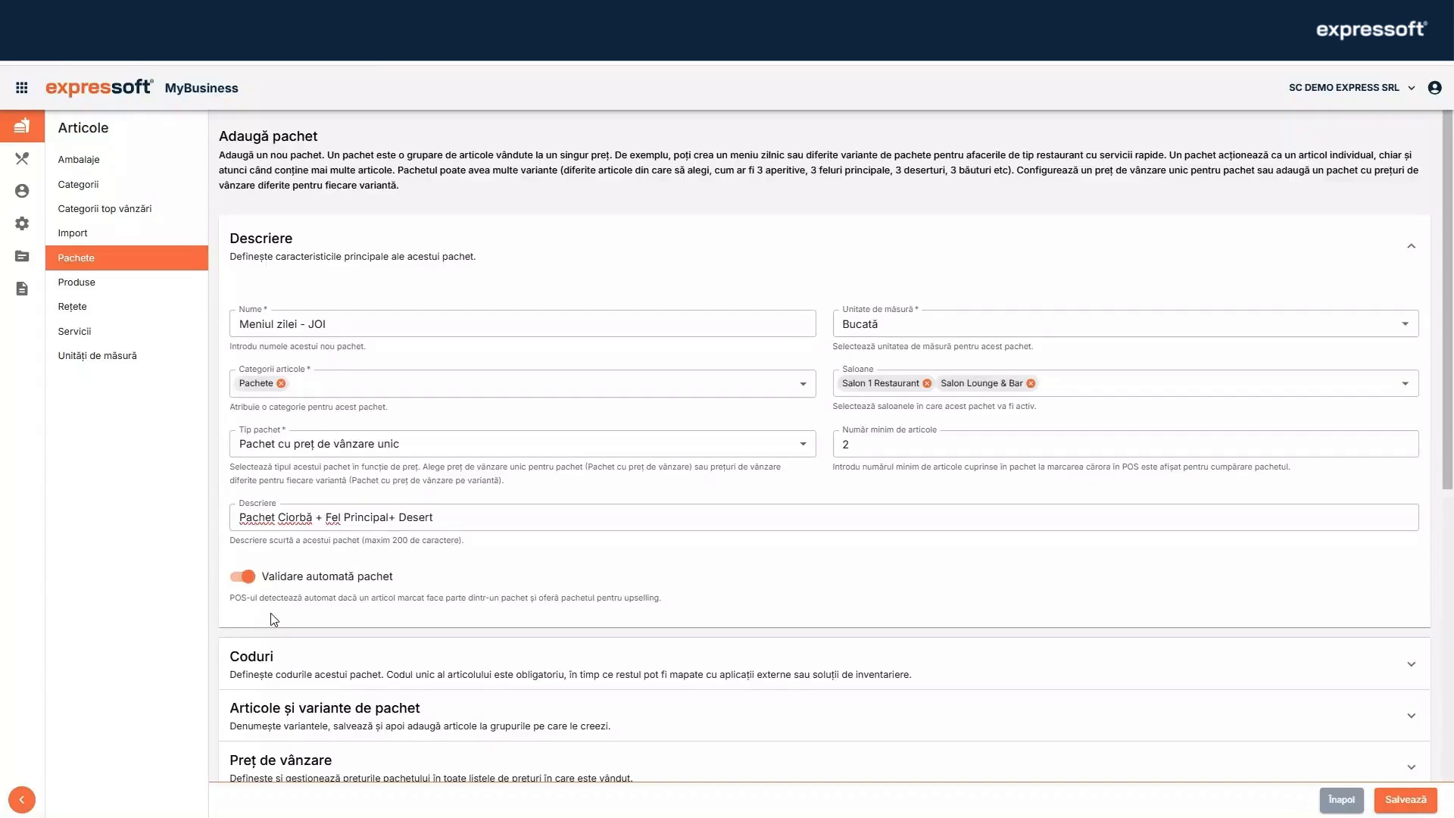
Step: Generate the package's unique code in the Coduri section
left_click(250, 683)
scroll(766, 670, "down", 1)
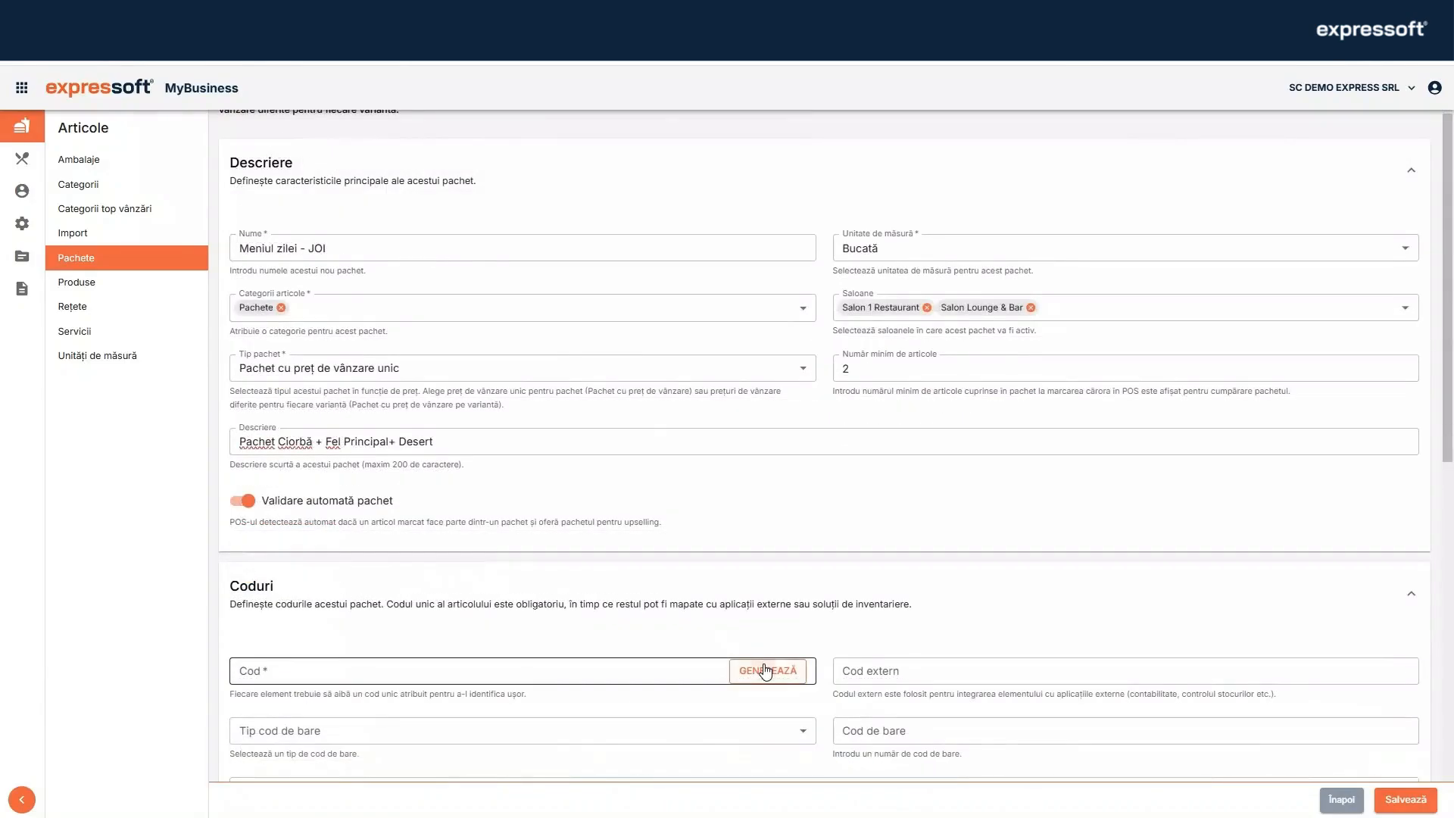
left_click(766, 670)
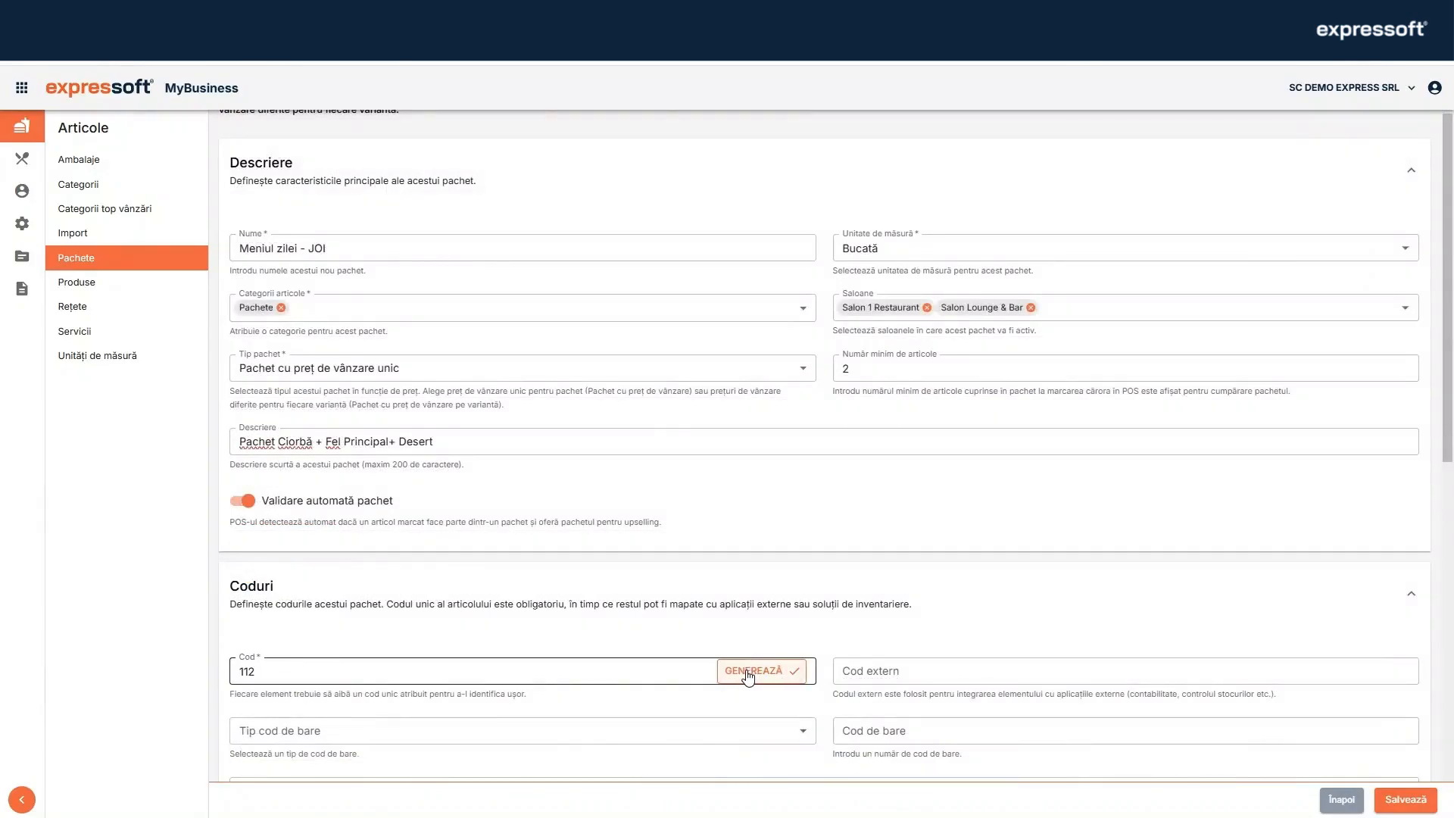
left_click(671, 729)
left_click(730, 718)
left_click(859, 732)
type("1478633525")
scroll(908, 606, "down", 2)
left_click(876, 518)
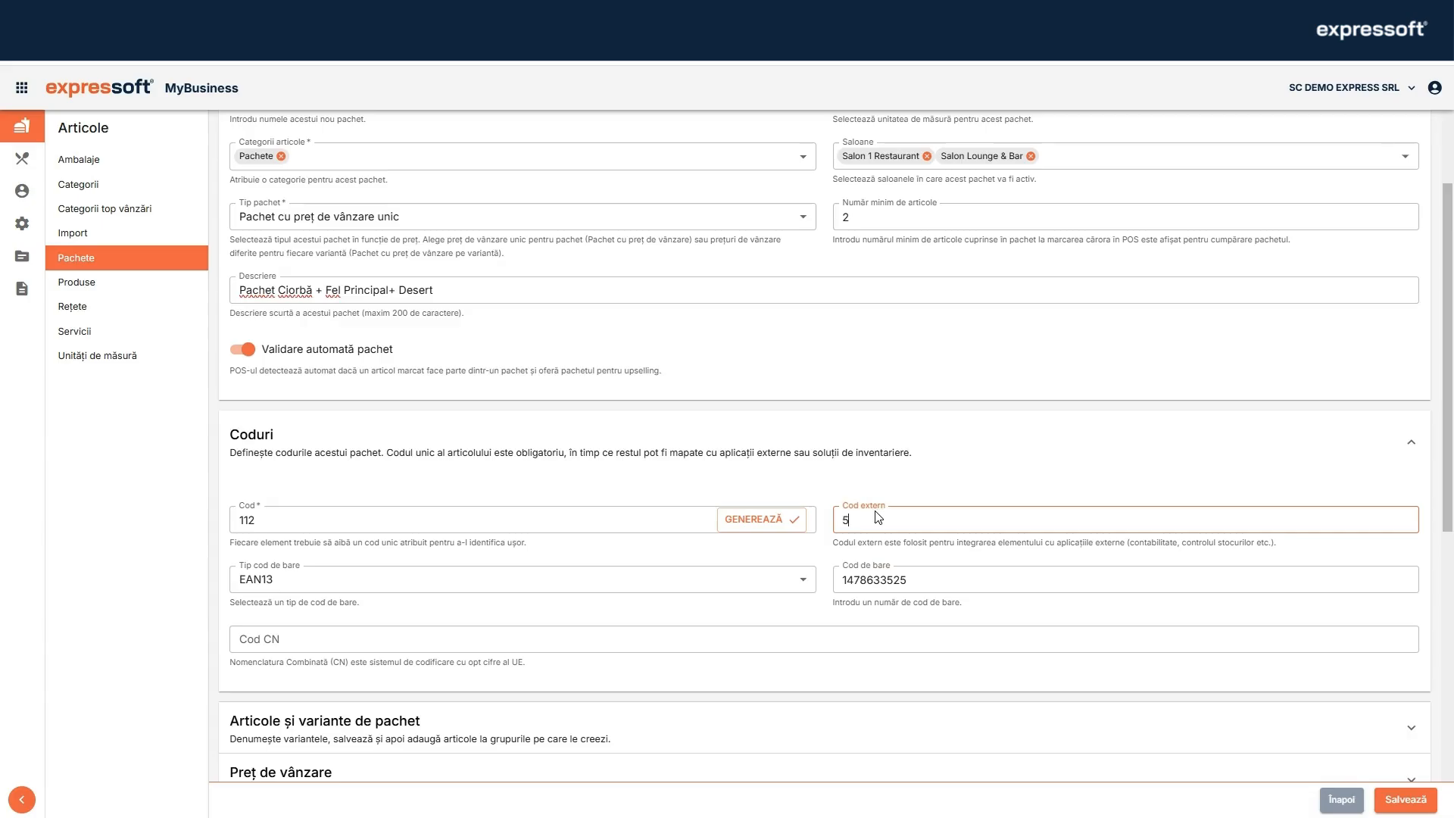
Step: Create and save three package variants named Ciorbă, Fel Principal and Desert
scroll(791, 593, "down", 1)
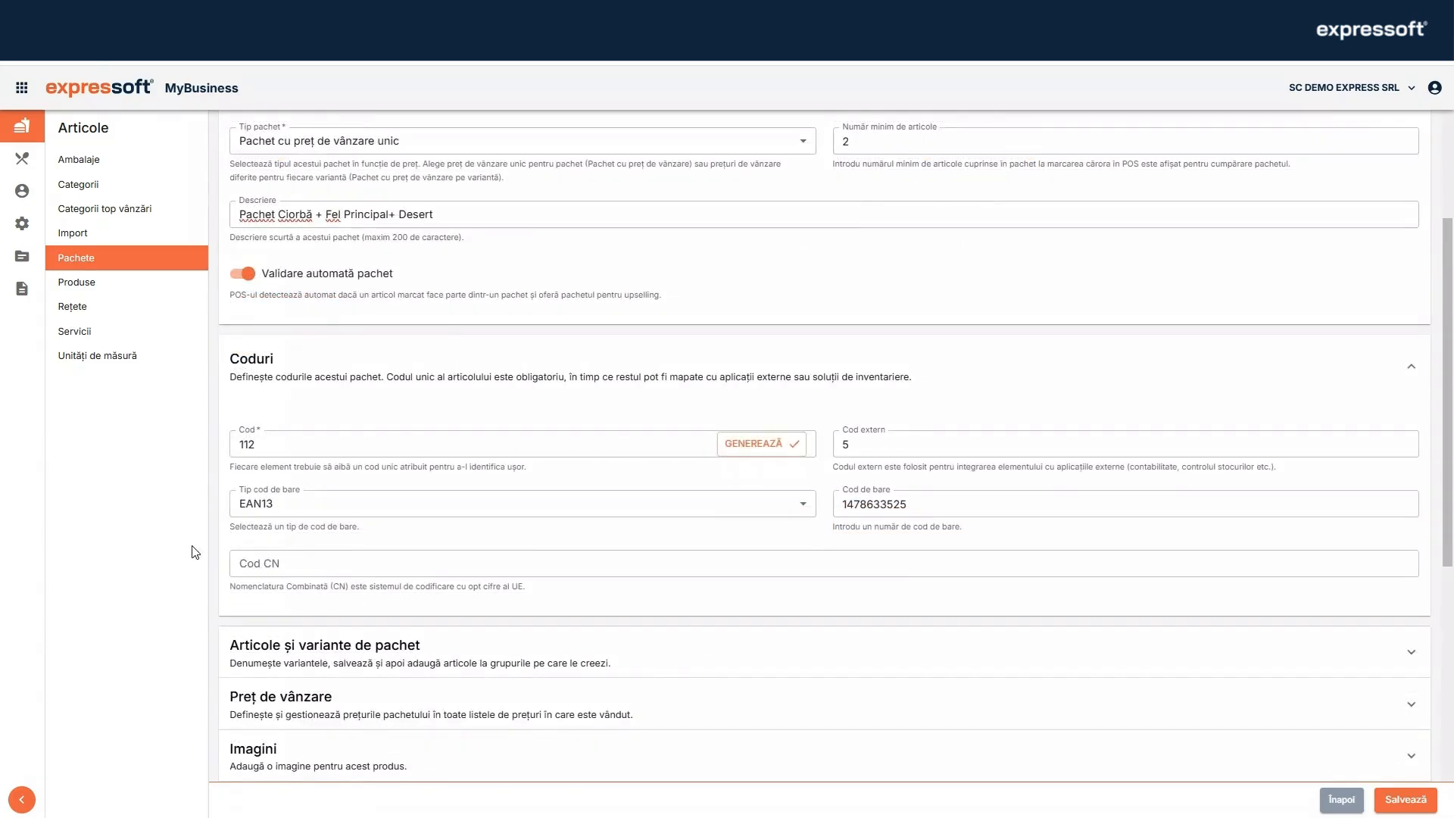
scroll(214, 571, "down", 3)
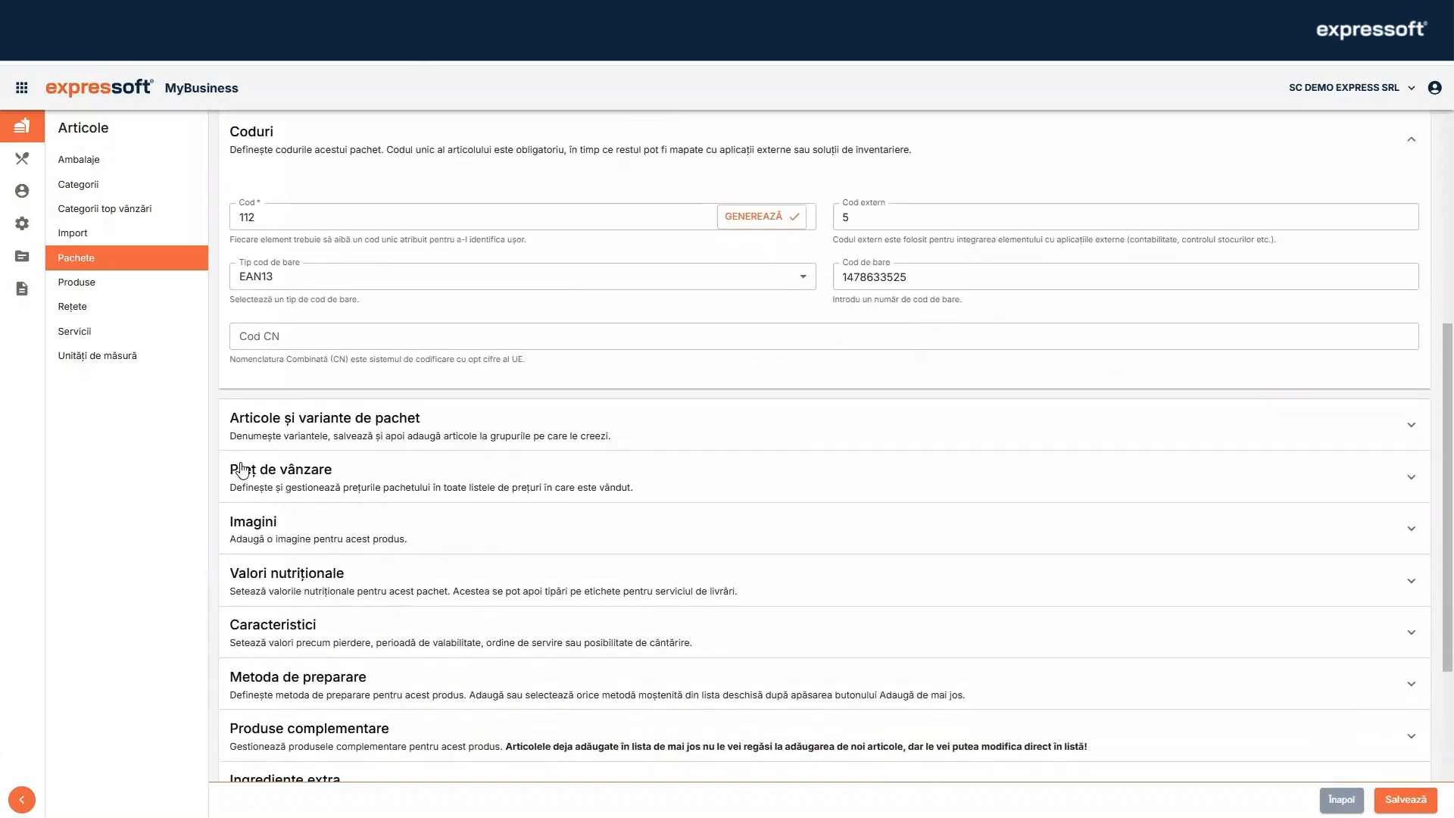
left_click(274, 430)
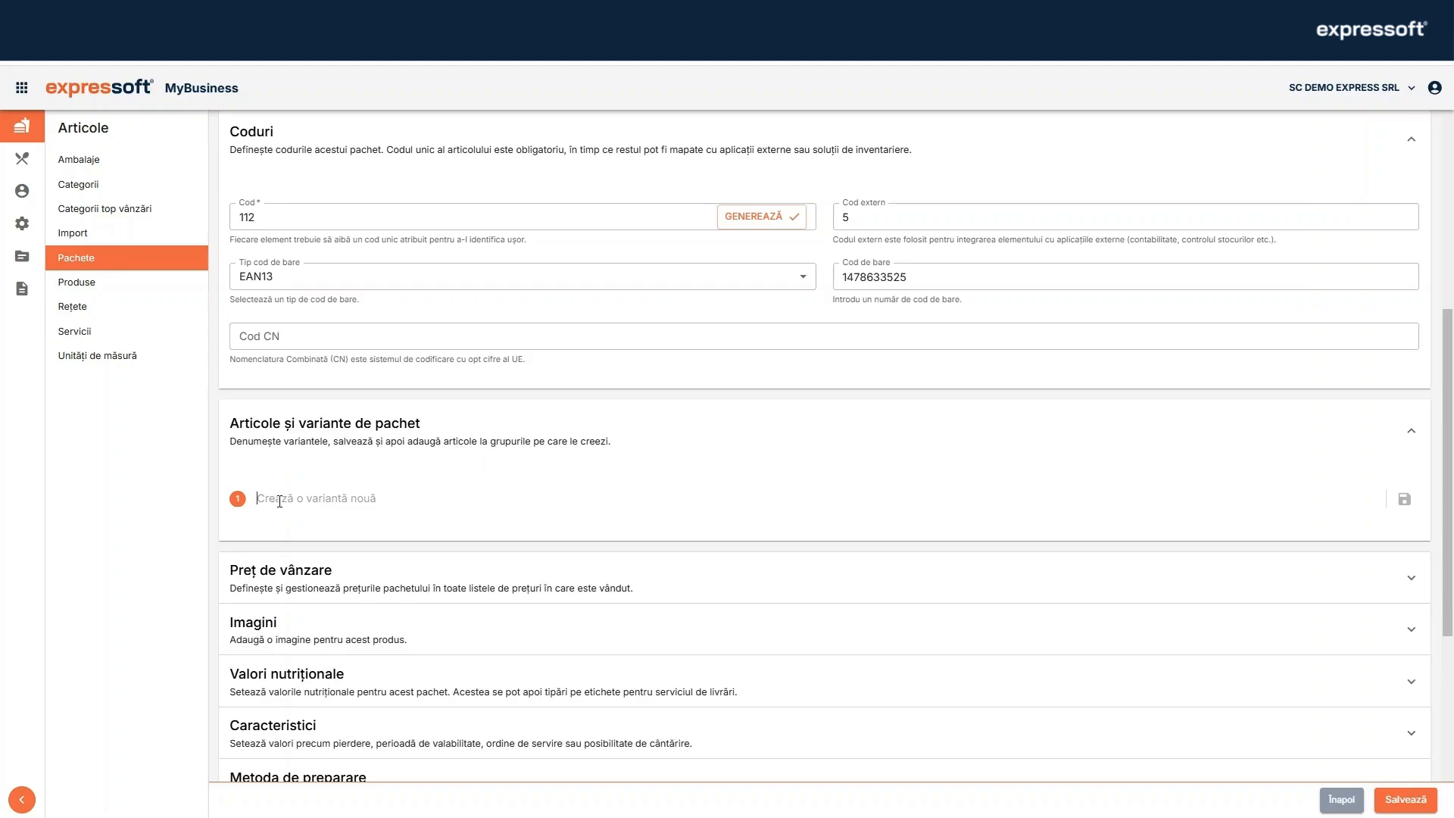
type("Ciorbă")
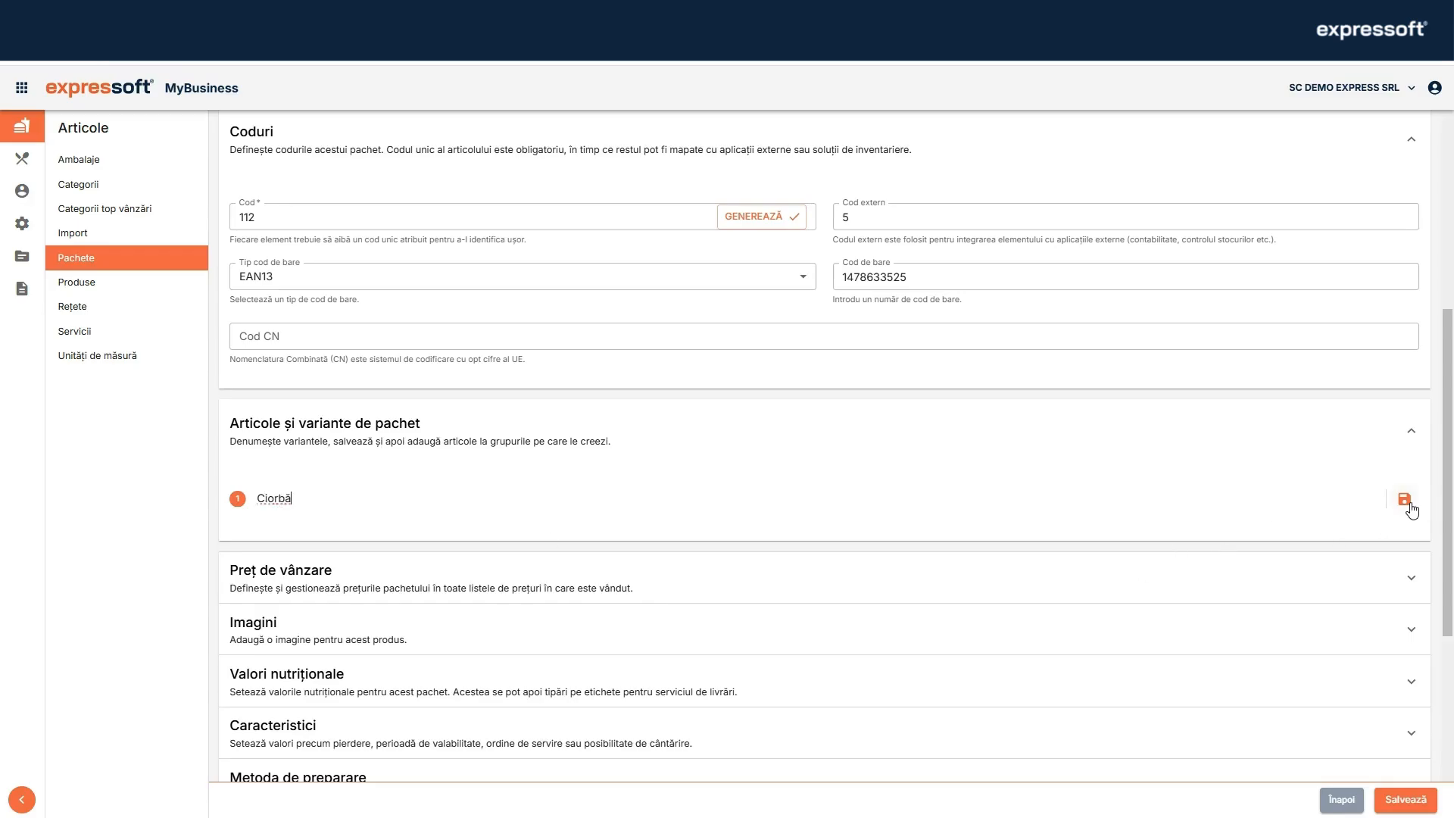
left_click(1405, 500)
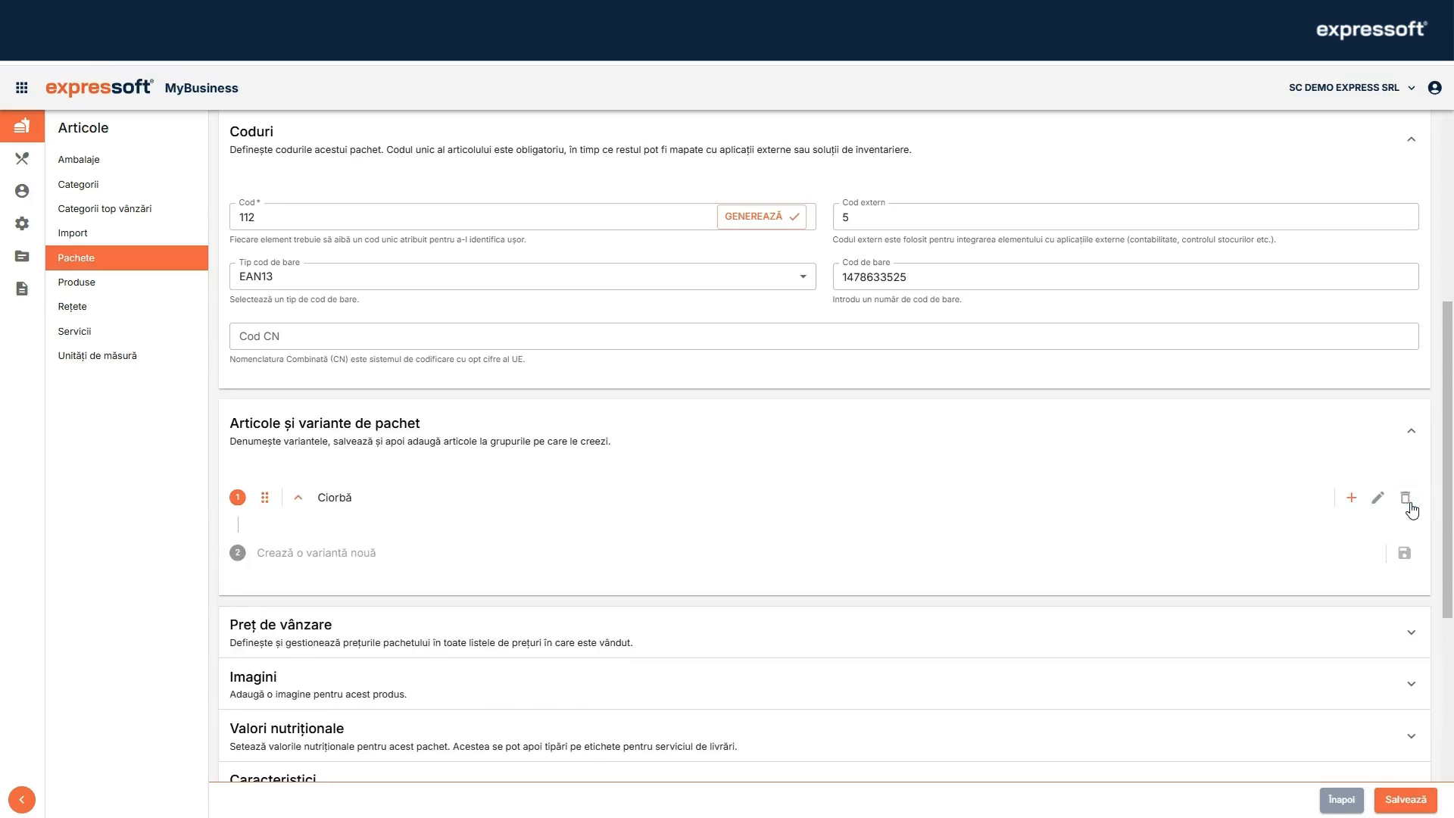
left_click(293, 548)
type("Fel Principal")
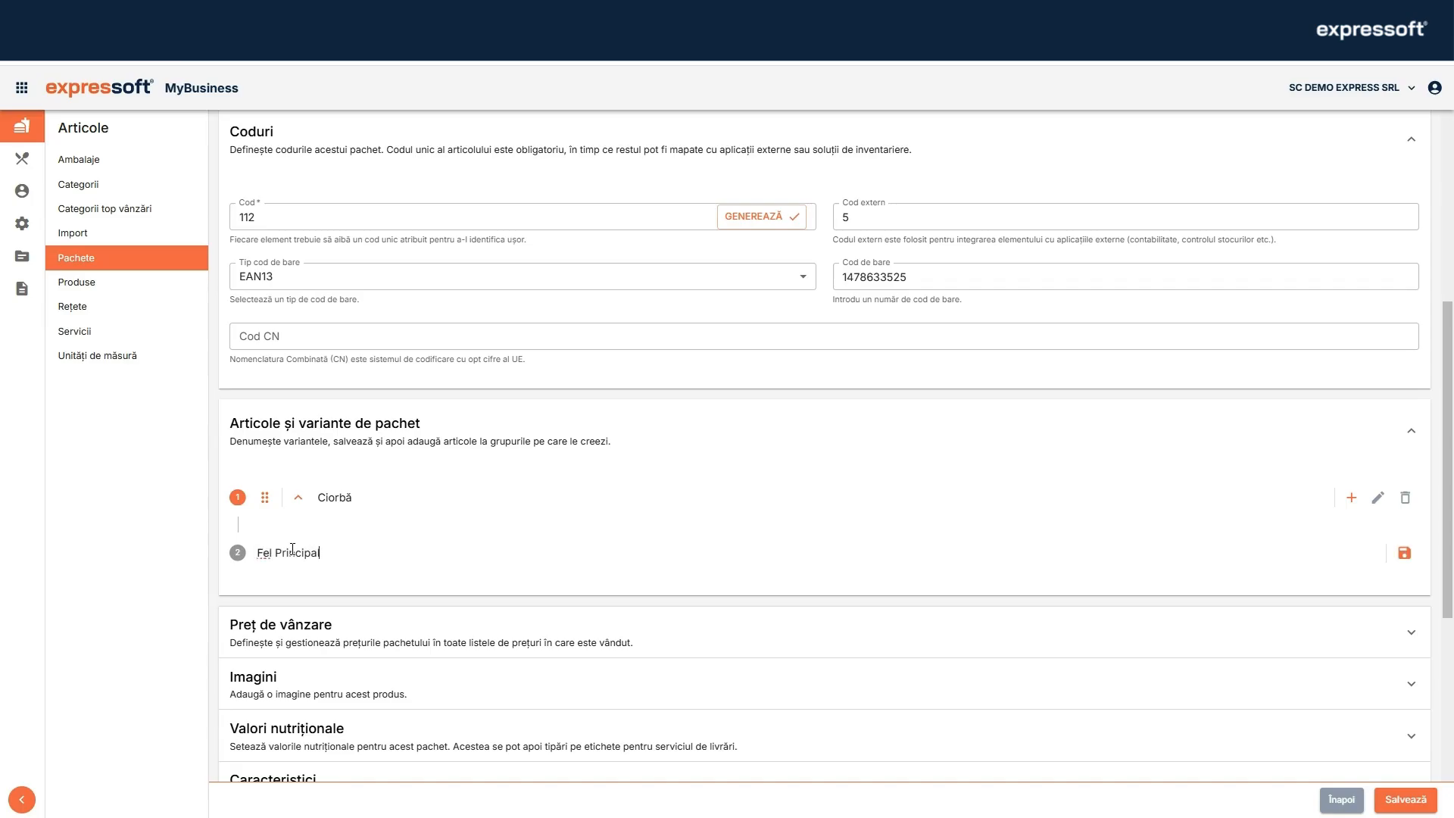
left_click(1405, 553)
left_click(261, 608)
type("Desert")
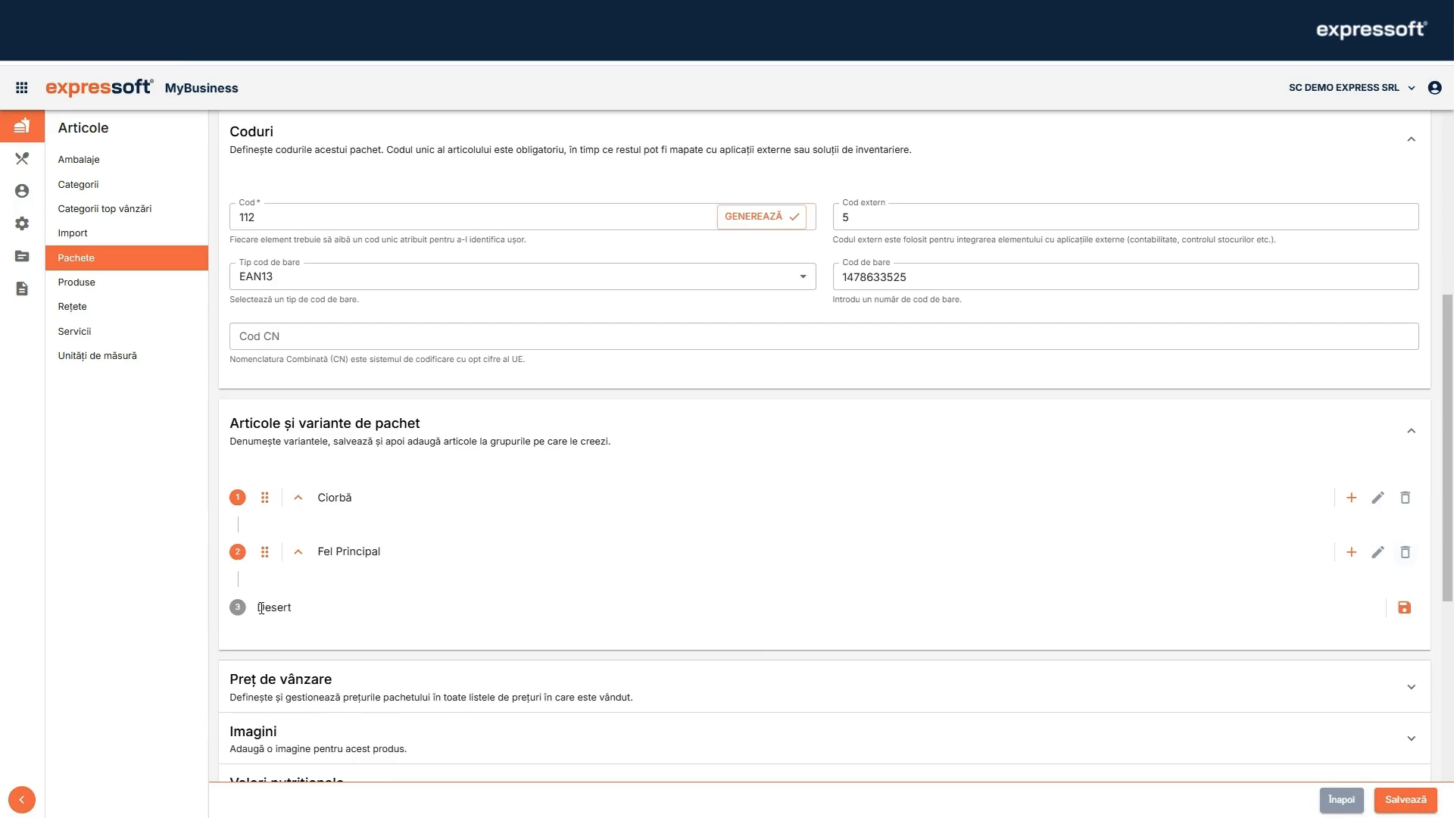
left_click(1403, 607)
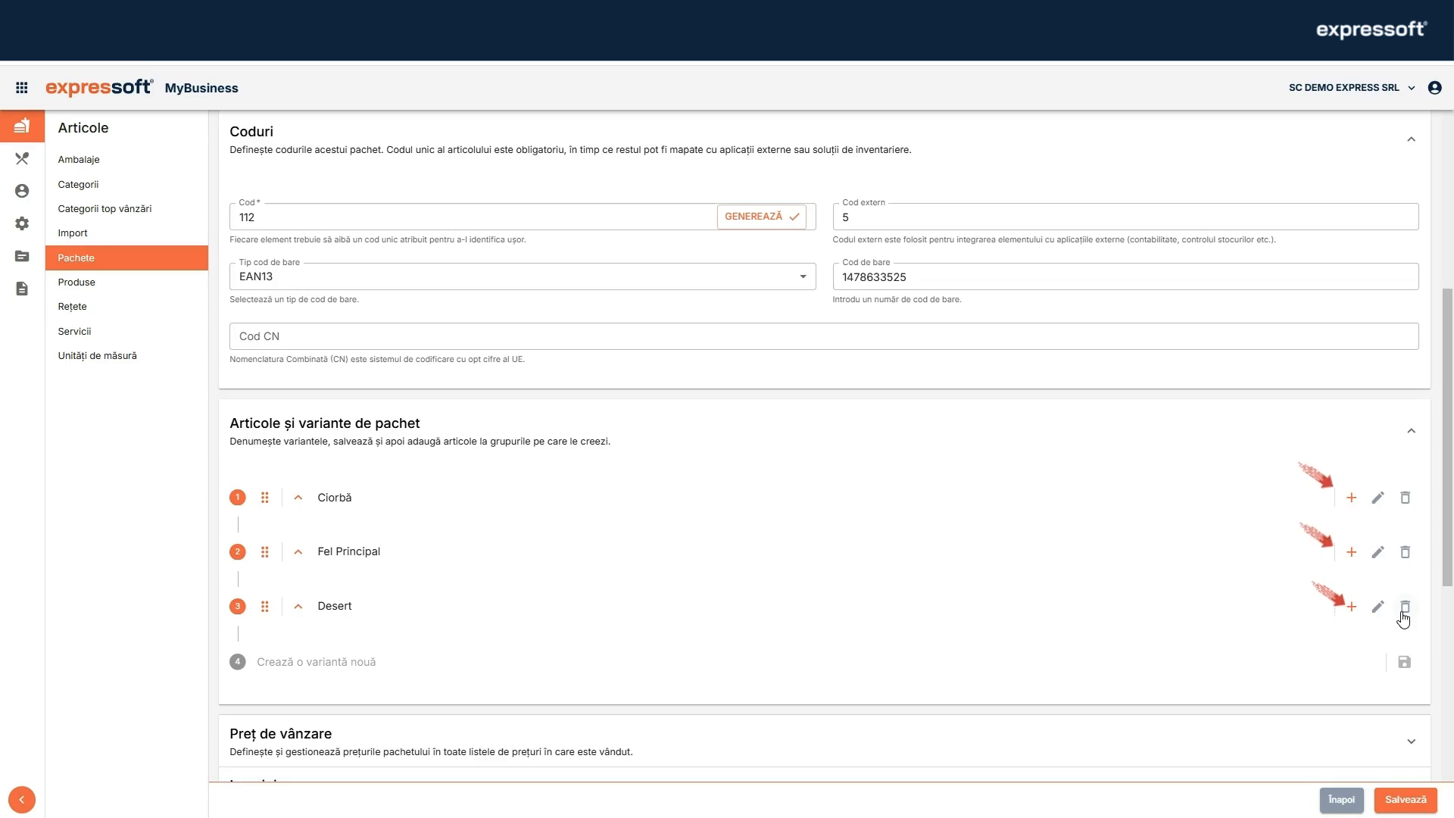
Step: Add Ciorba de legume and Ciorba de perișioare from the Supe și ciorbe category to the Ciorbă variant
left_click(1352, 501)
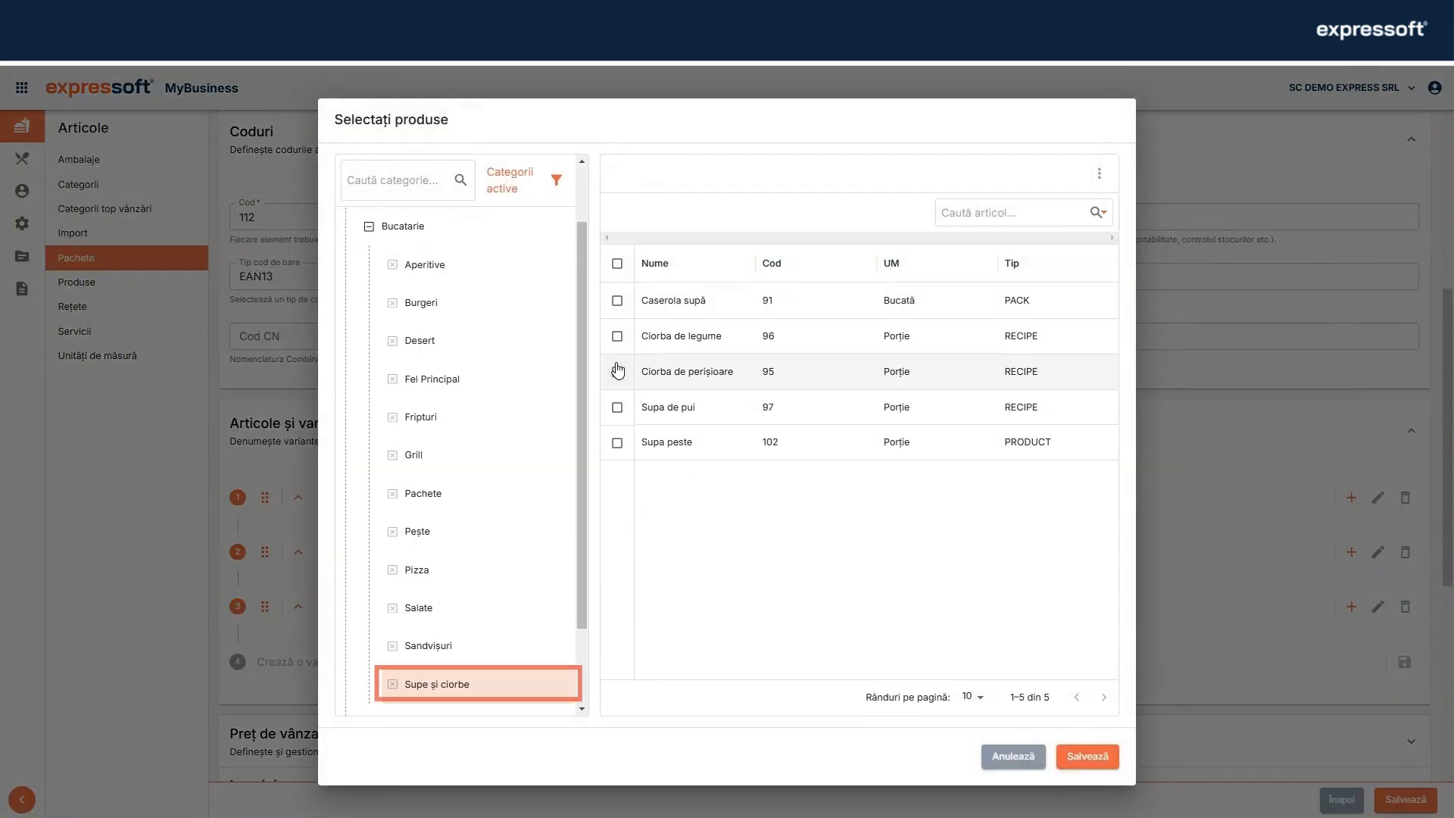
left_click(617, 359)
left_click(617, 324)
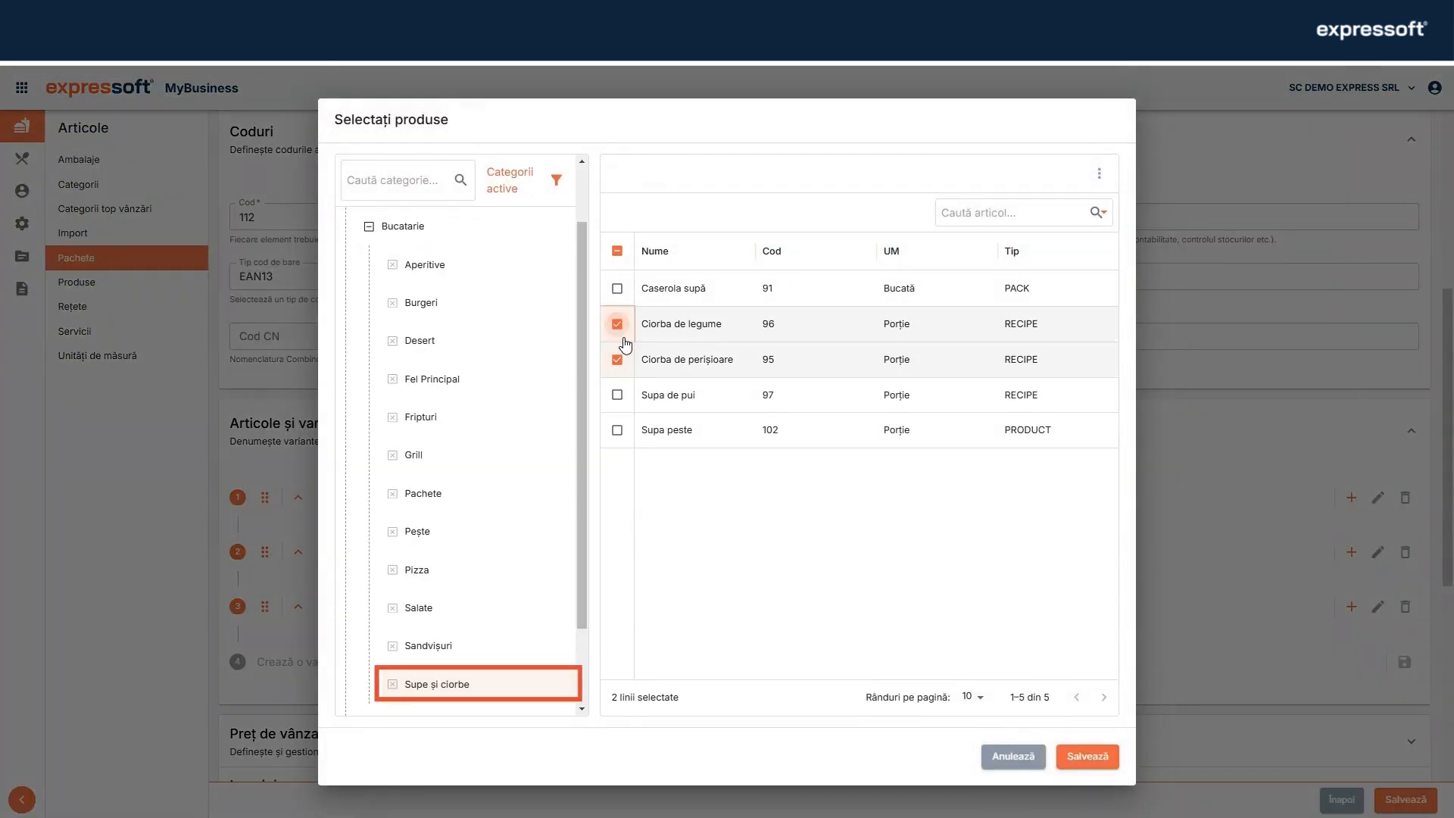
left_click(1084, 758)
Step: Add Friptura de porc cu legume la cuptor and Pulpă de pui la grătar cu cartofi from Fripturi to the Fel Principal variant
left_click(416, 494)
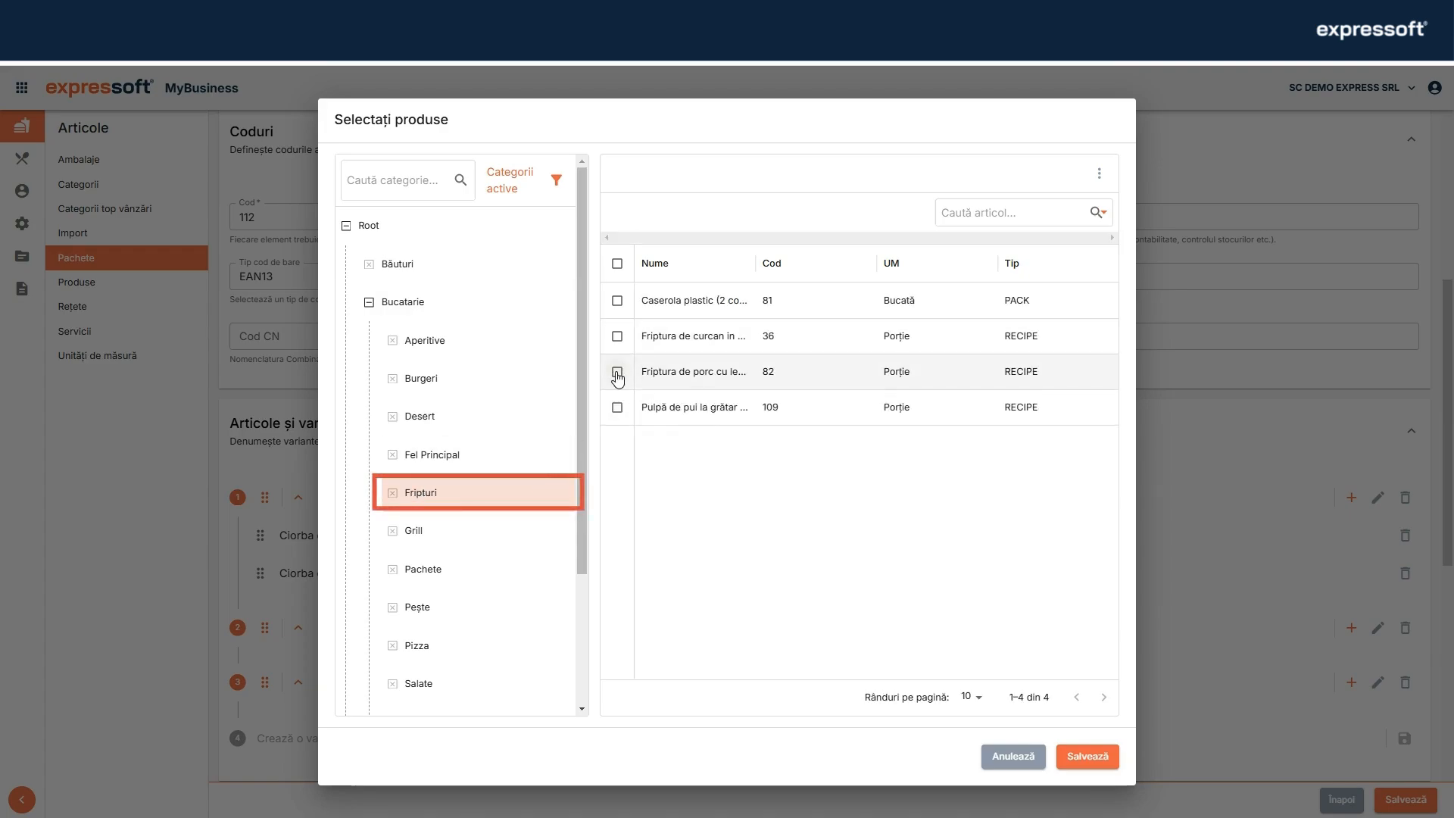
left_click(618, 372)
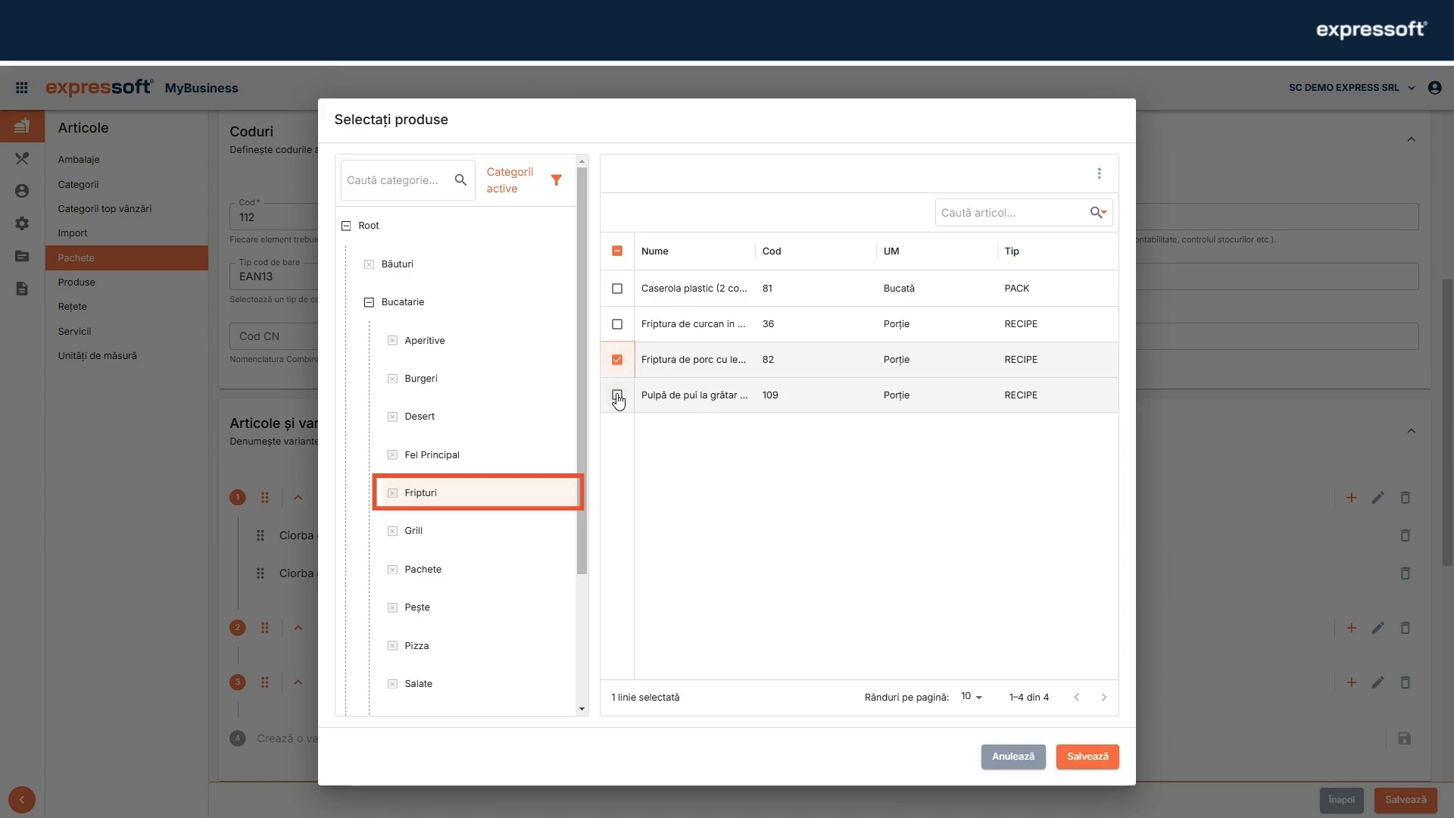
left_click(617, 397)
left_click(1096, 758)
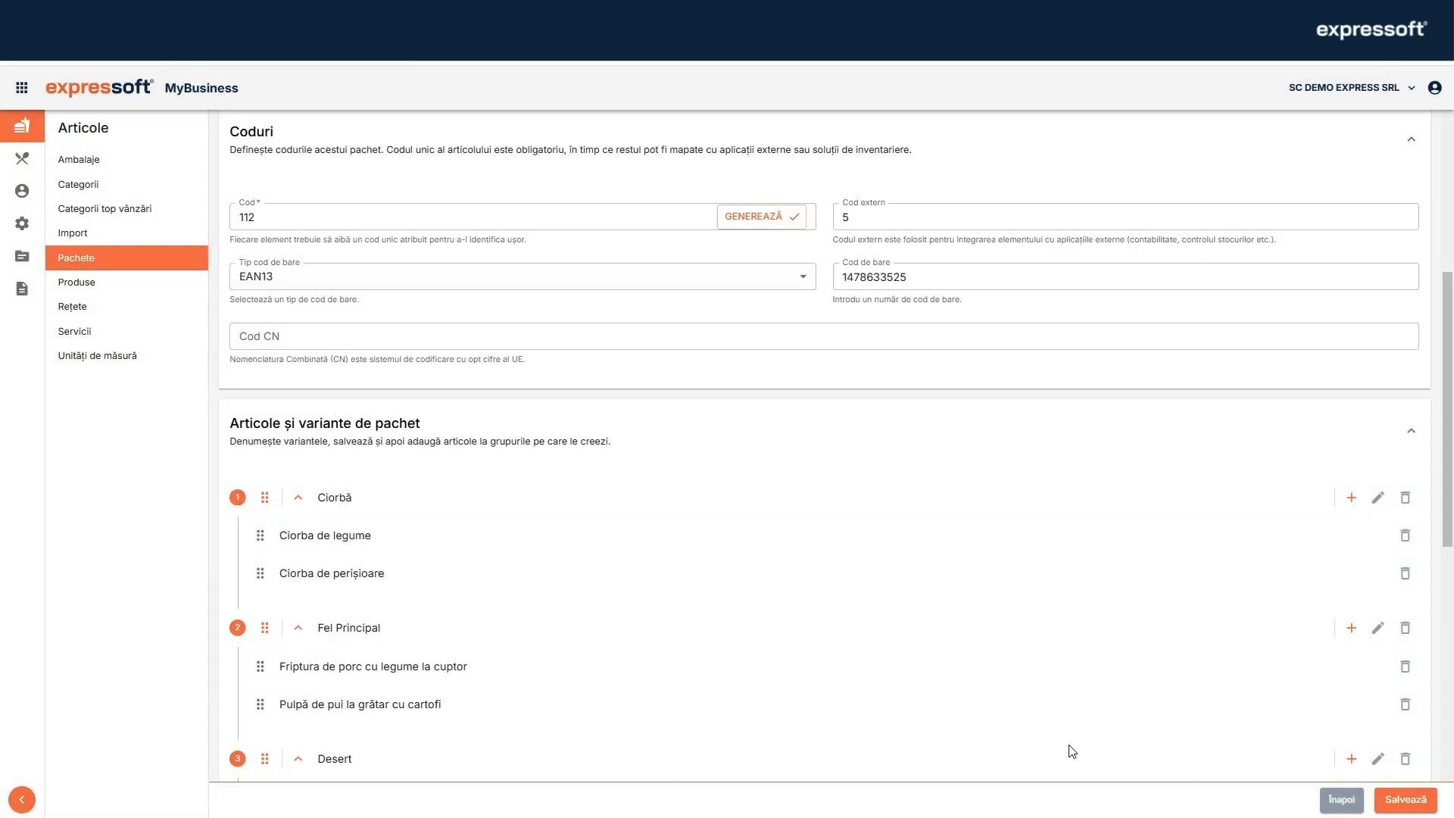
Step: Add Clatite cu dulceață and Tort Krantz from the Desert category to the Desert variant
scroll(598, 591, "down", 2)
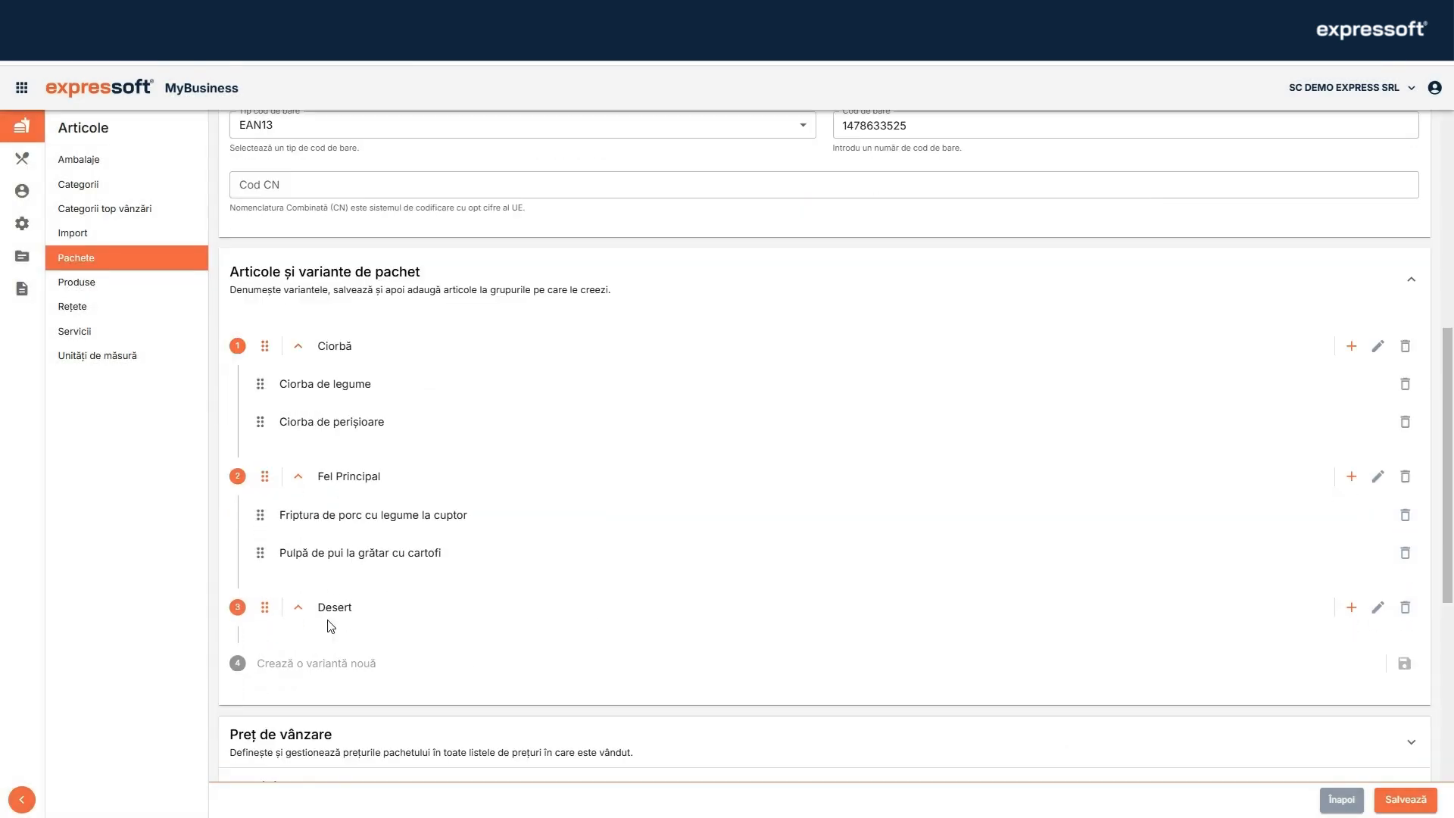
left_click(1350, 608)
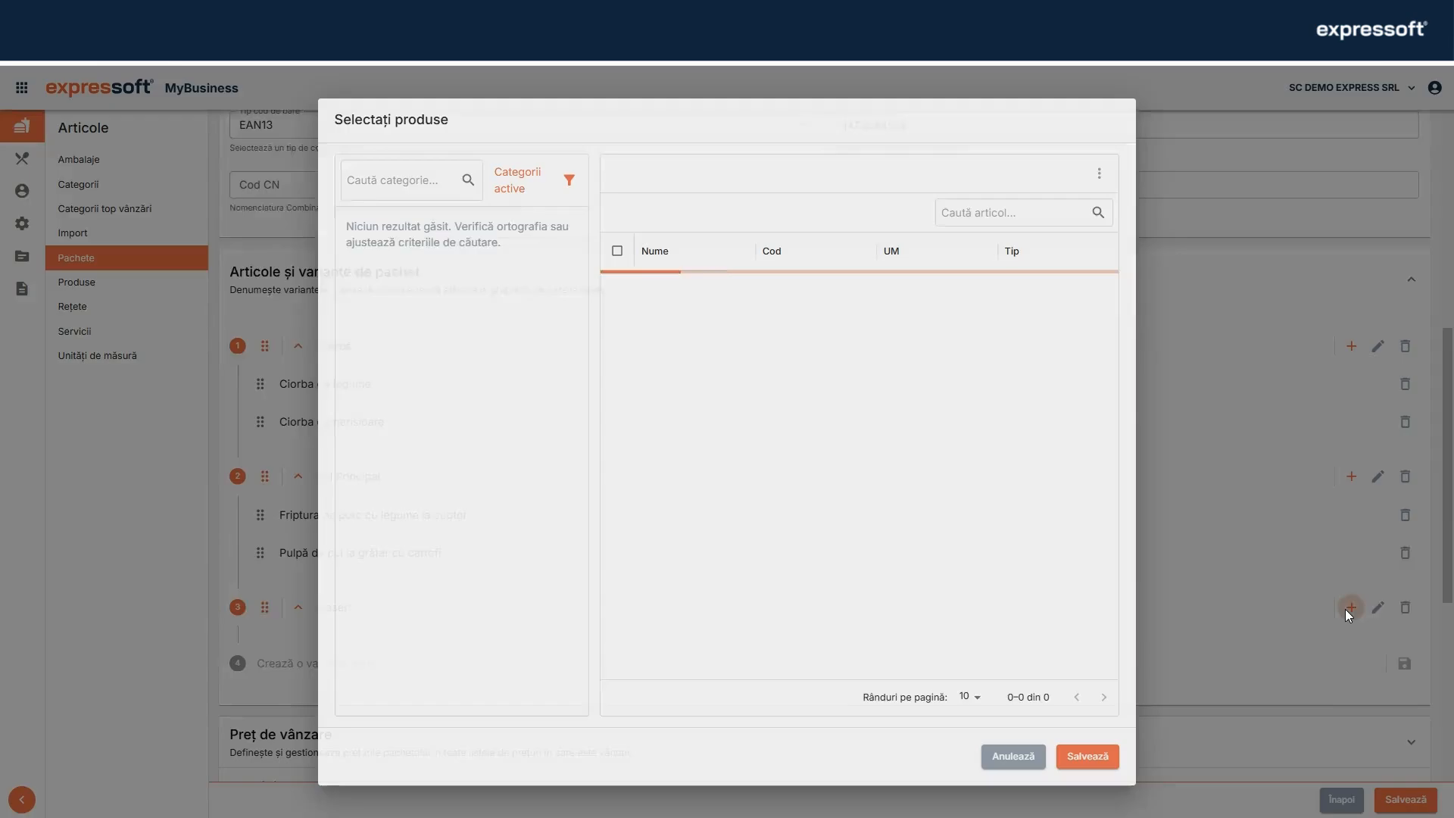
left_click(617, 394)
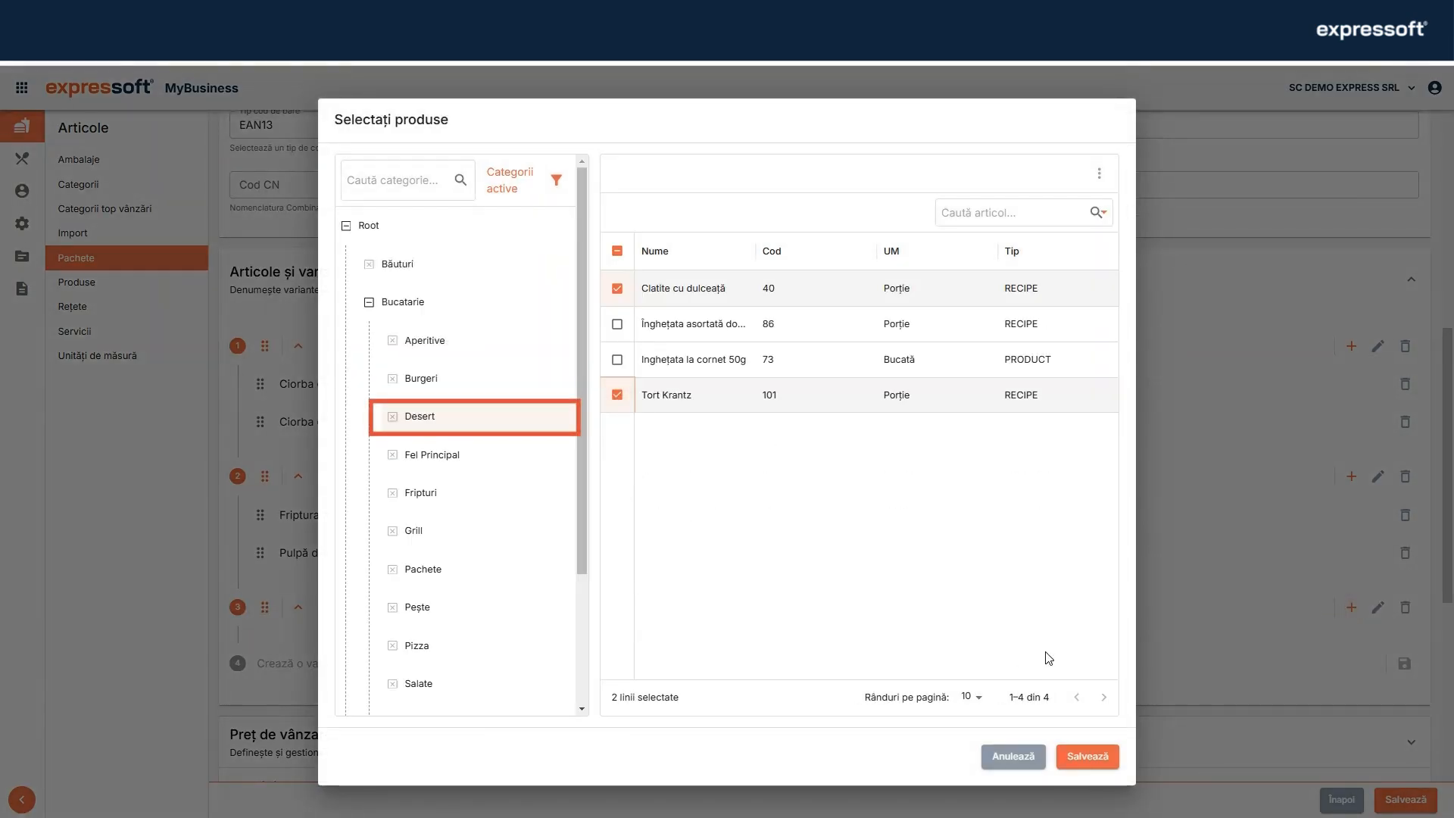
left_click(1106, 758)
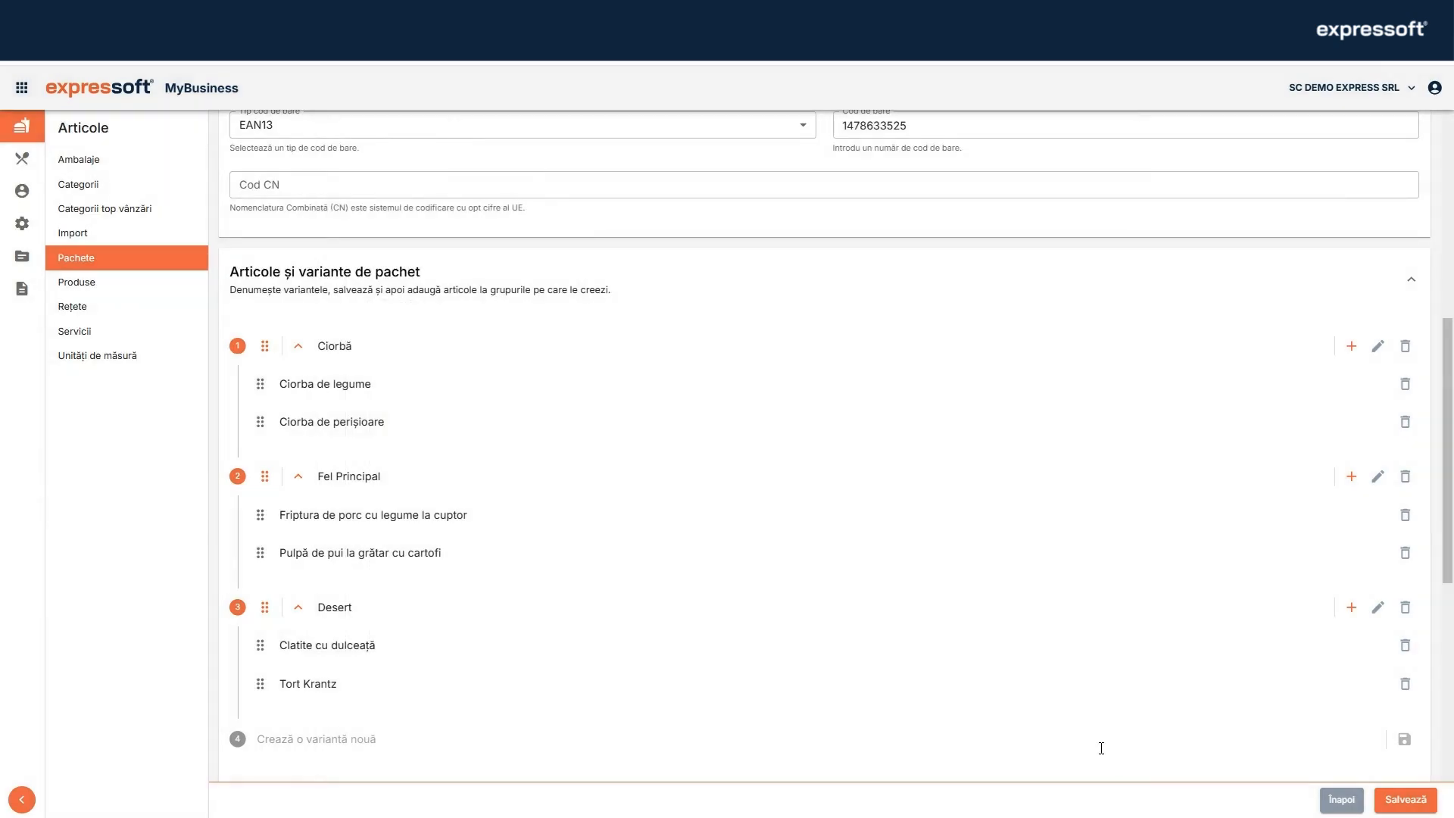
scroll(961, 503, "up", 1)
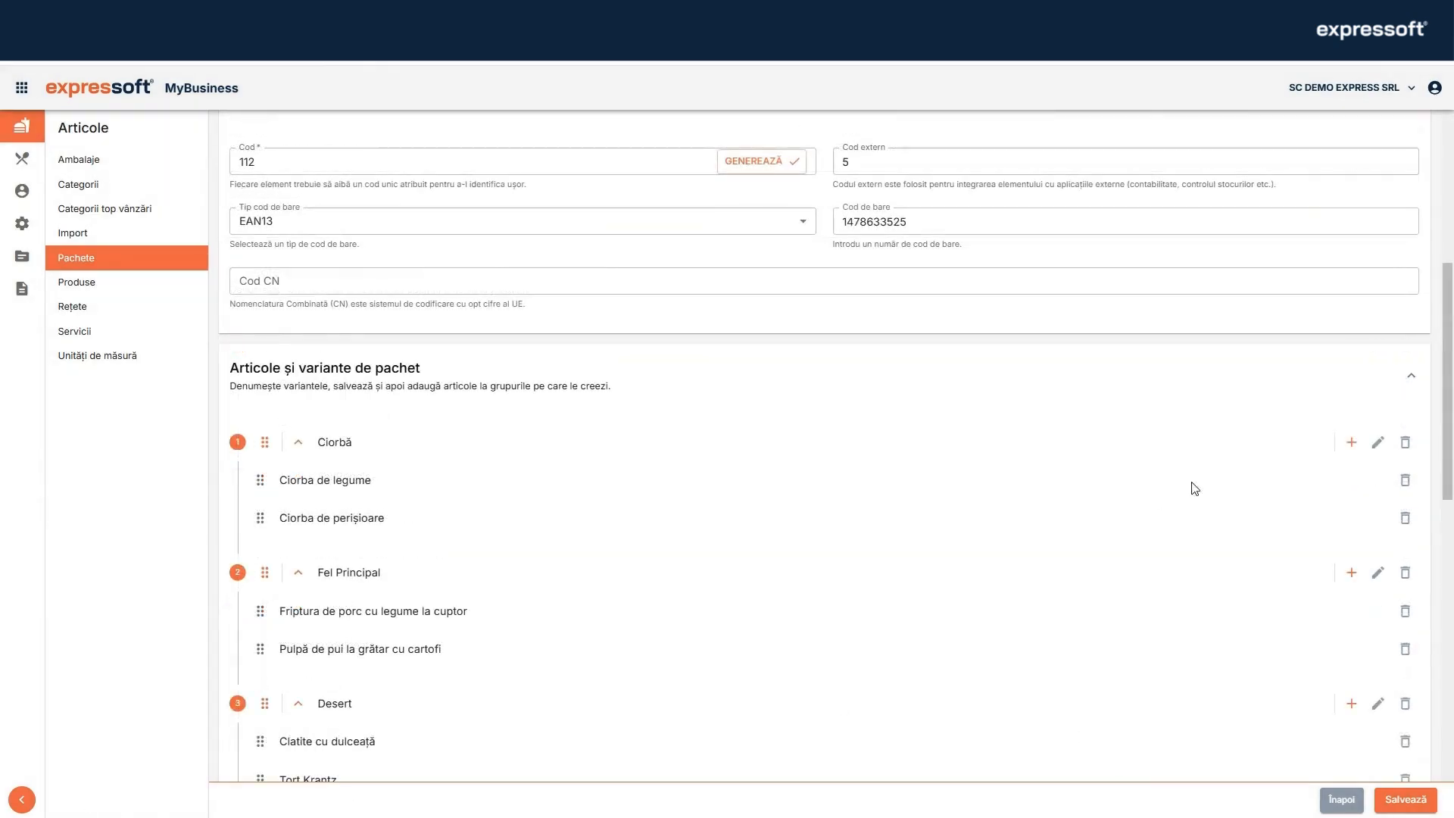
Step: View the serving order and quantity settings of the Ciorbă variant and close them without saving
left_click(1378, 443)
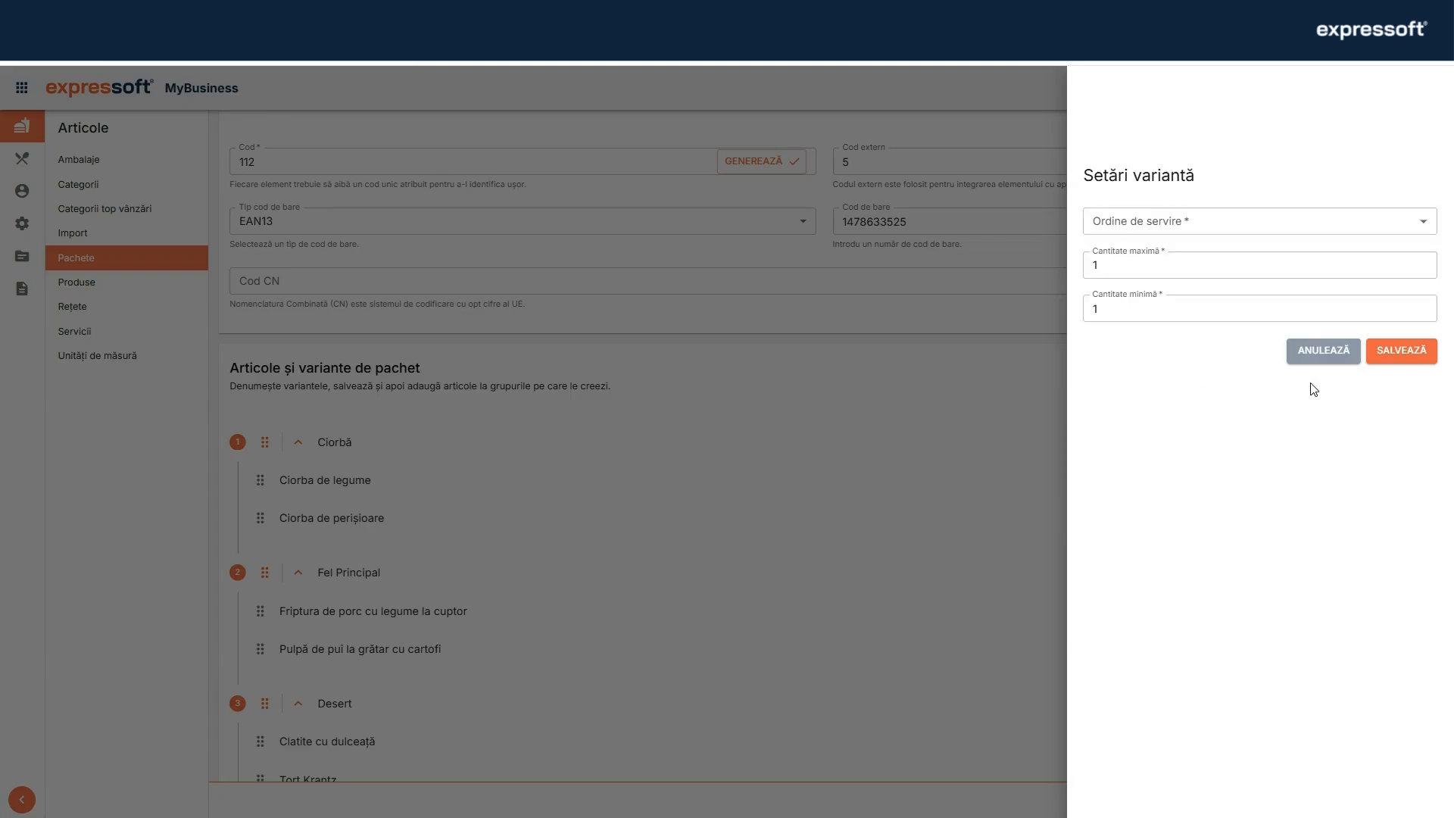
left_click(1309, 358)
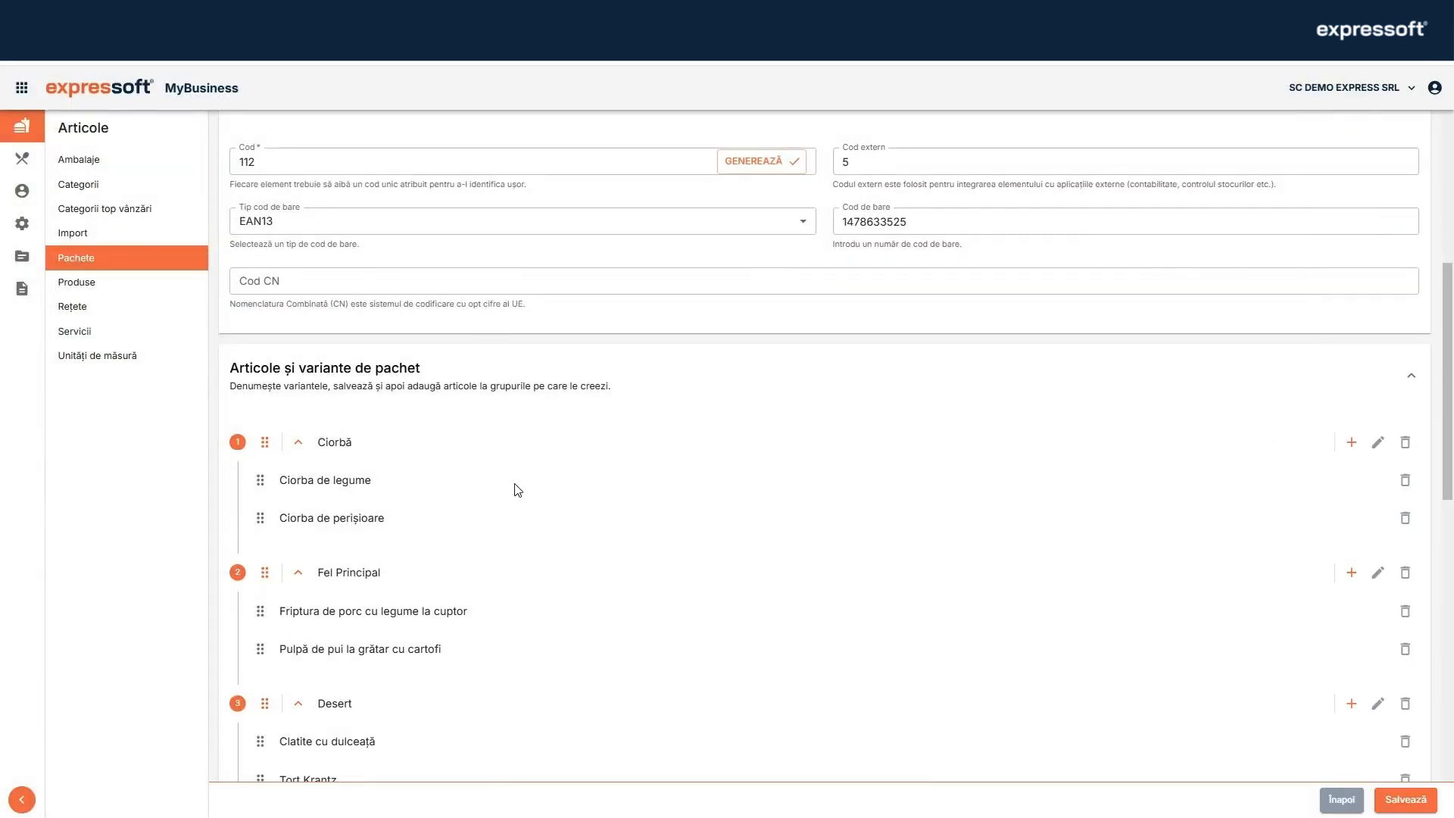
Step: Change the package type in the description to Pachet cu preț de vânzare diferit pe variantă
scroll(517, 489, "up", 7)
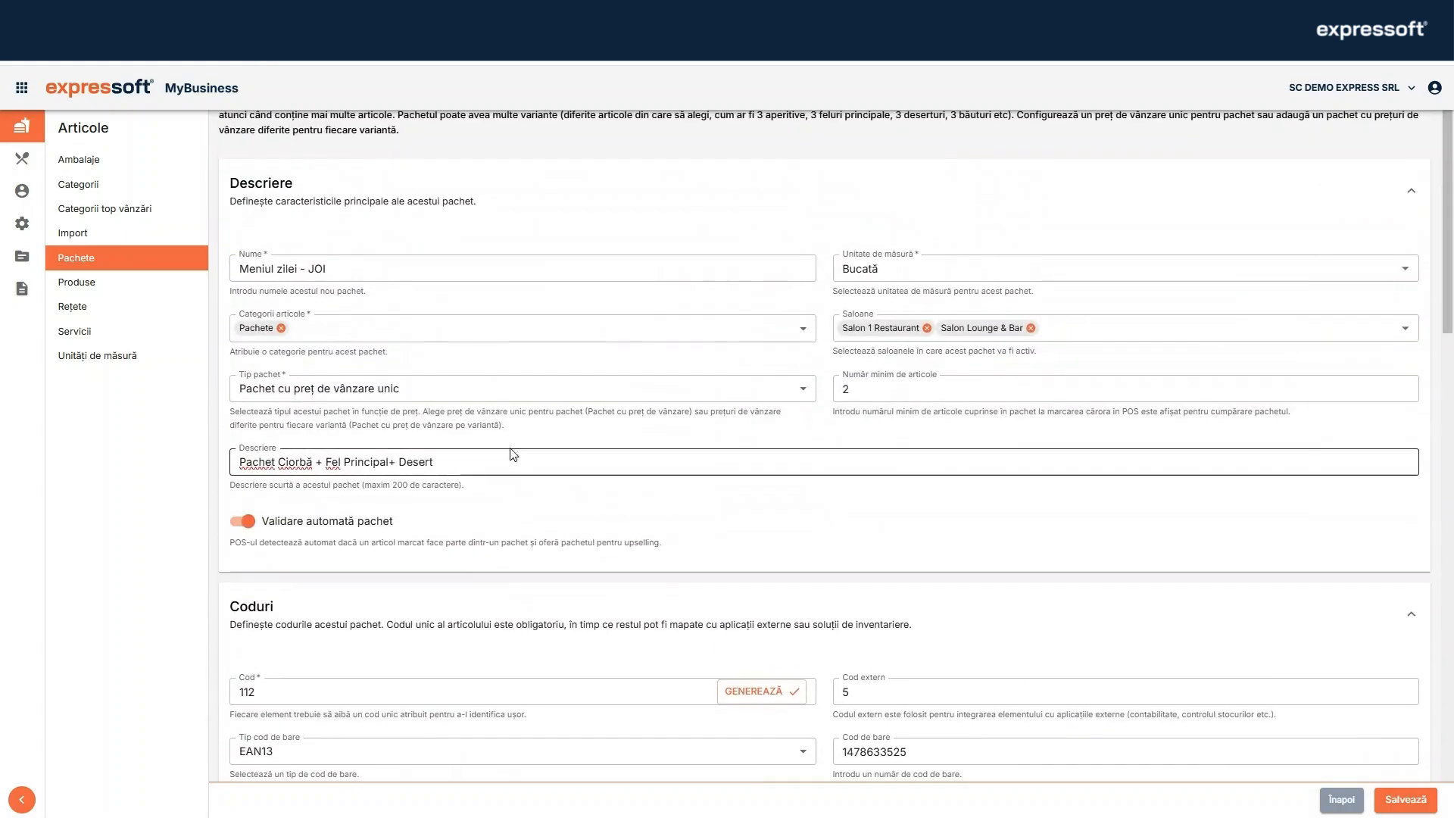
left_click(801, 389)
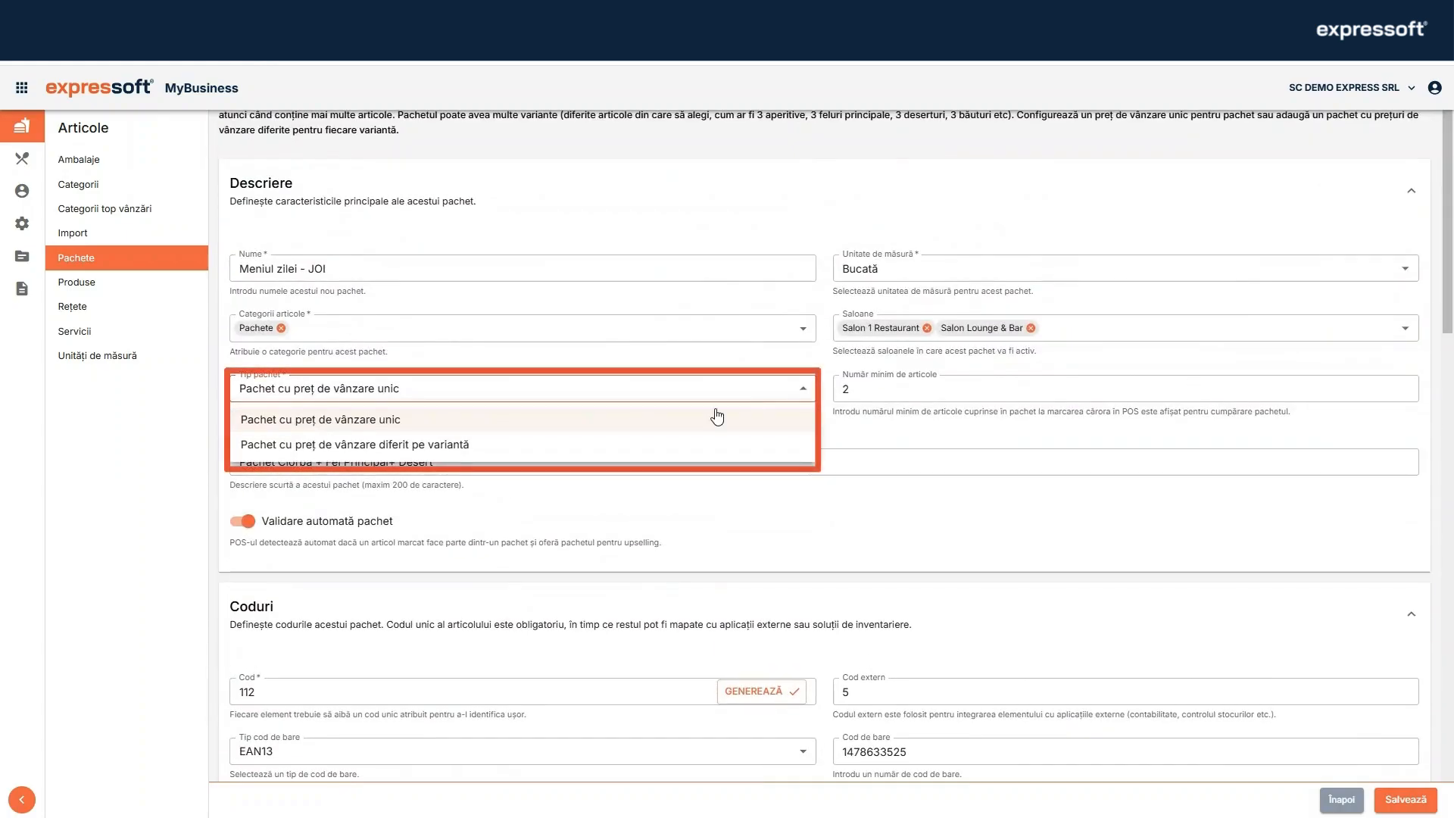
left_click(455, 448)
Step: Set the variant prices to 12 for Ciorbă, 27 for Fel Principal and 15 for Desert
scroll(402, 318, "down", 20)
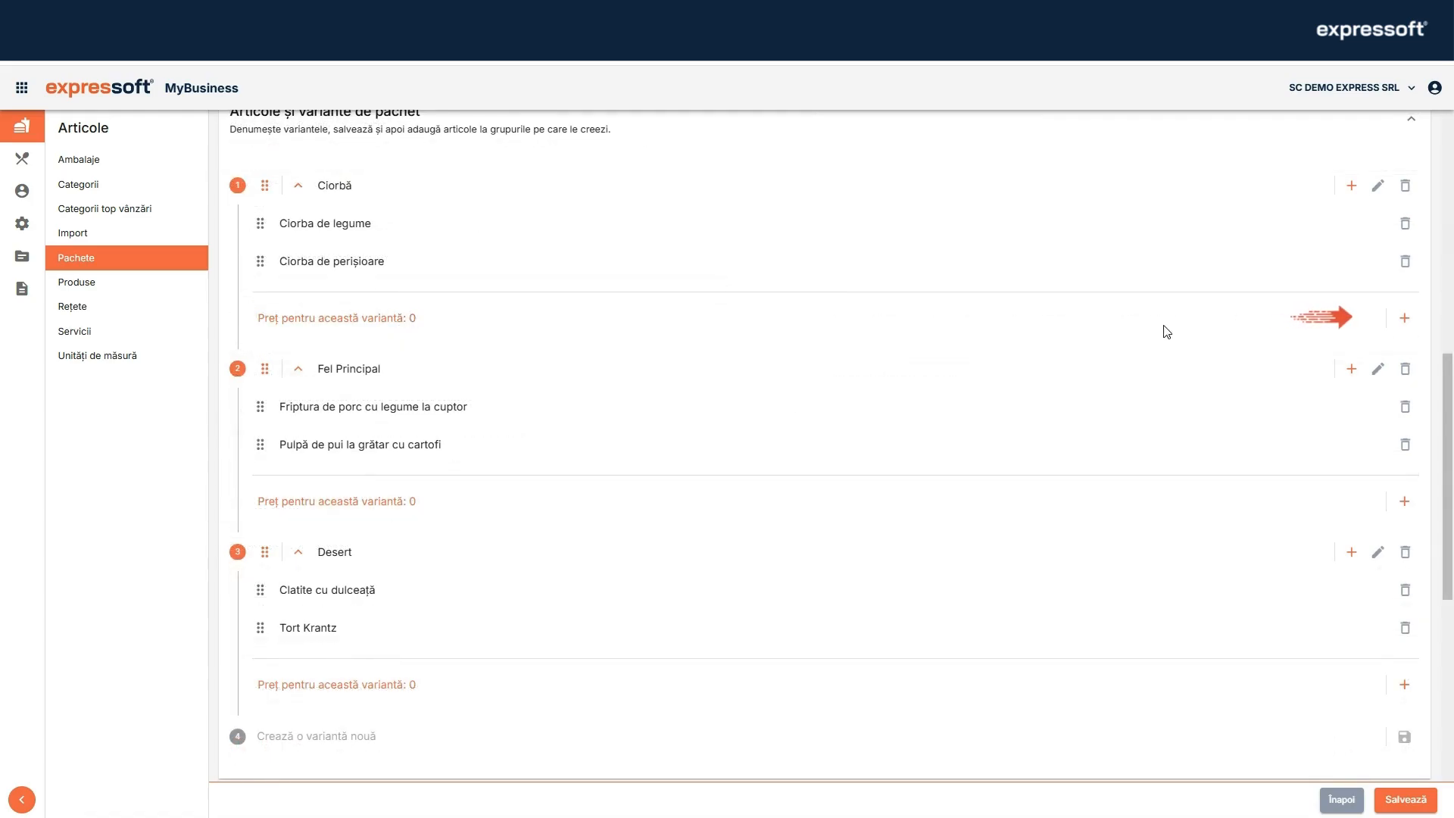
left_click(1404, 317)
type("12")
left_click(1402, 282)
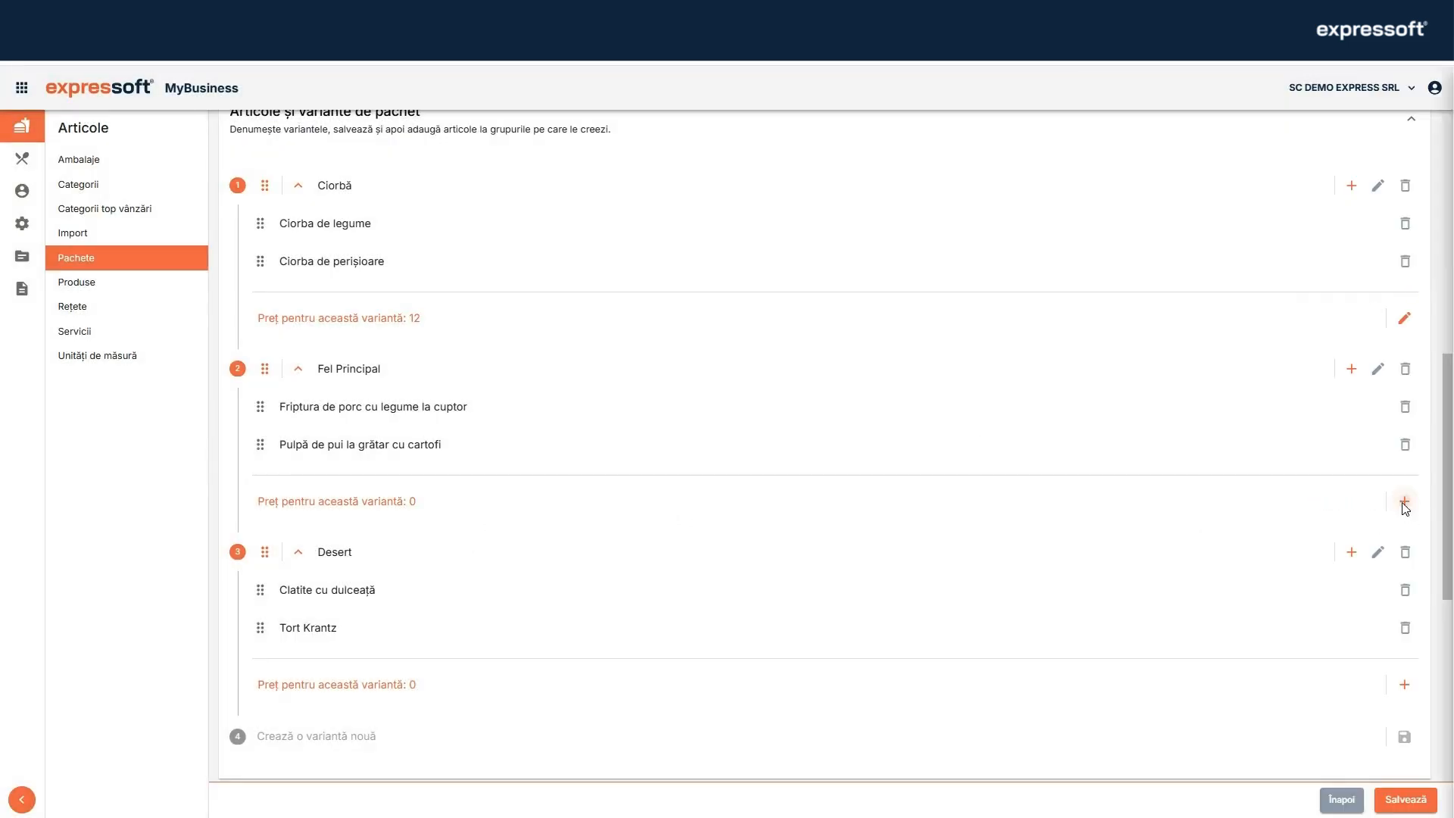
left_click(1404, 502)
type("27")
left_click(1406, 282)
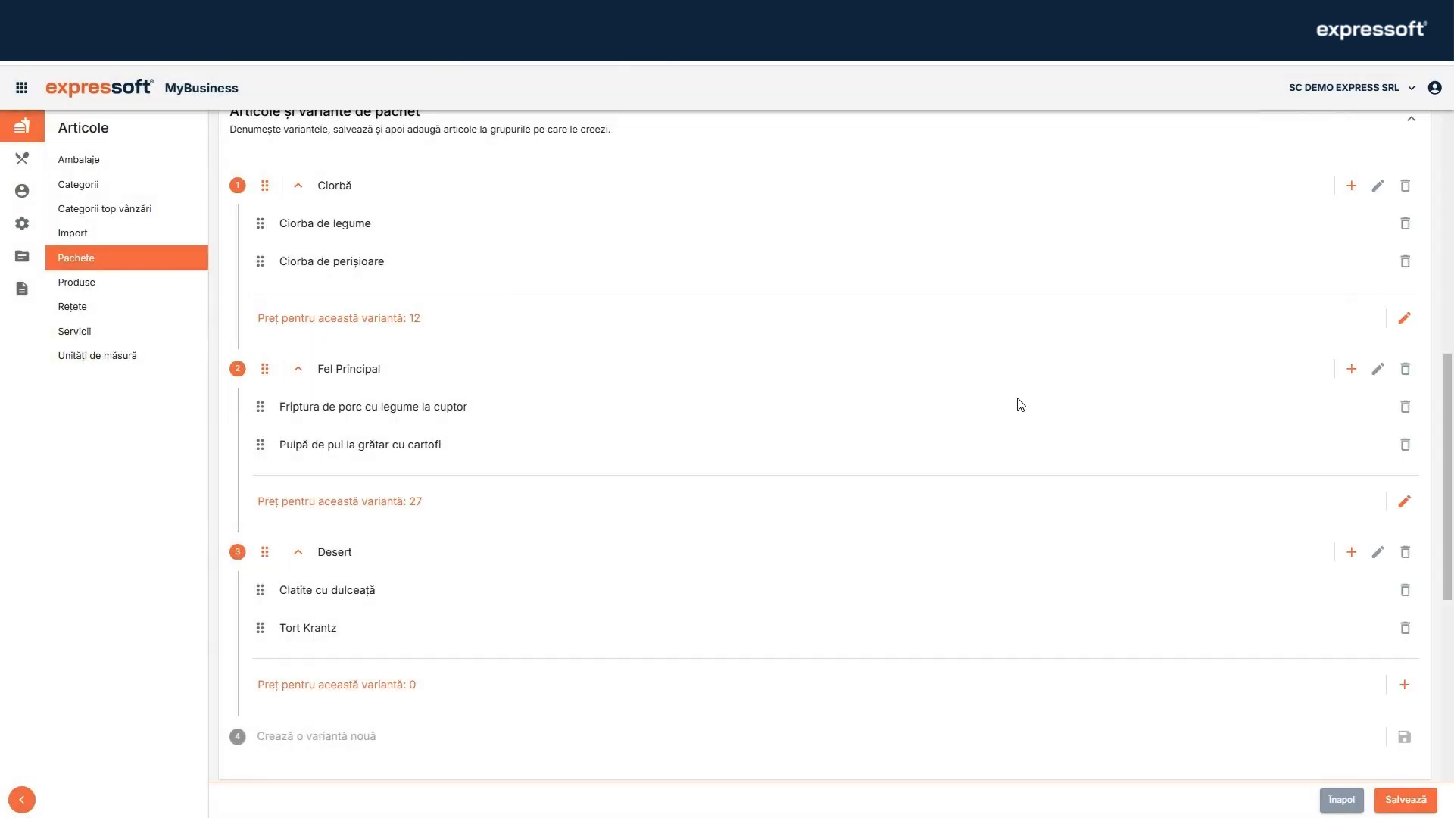
scroll(1020, 405, "down", 2)
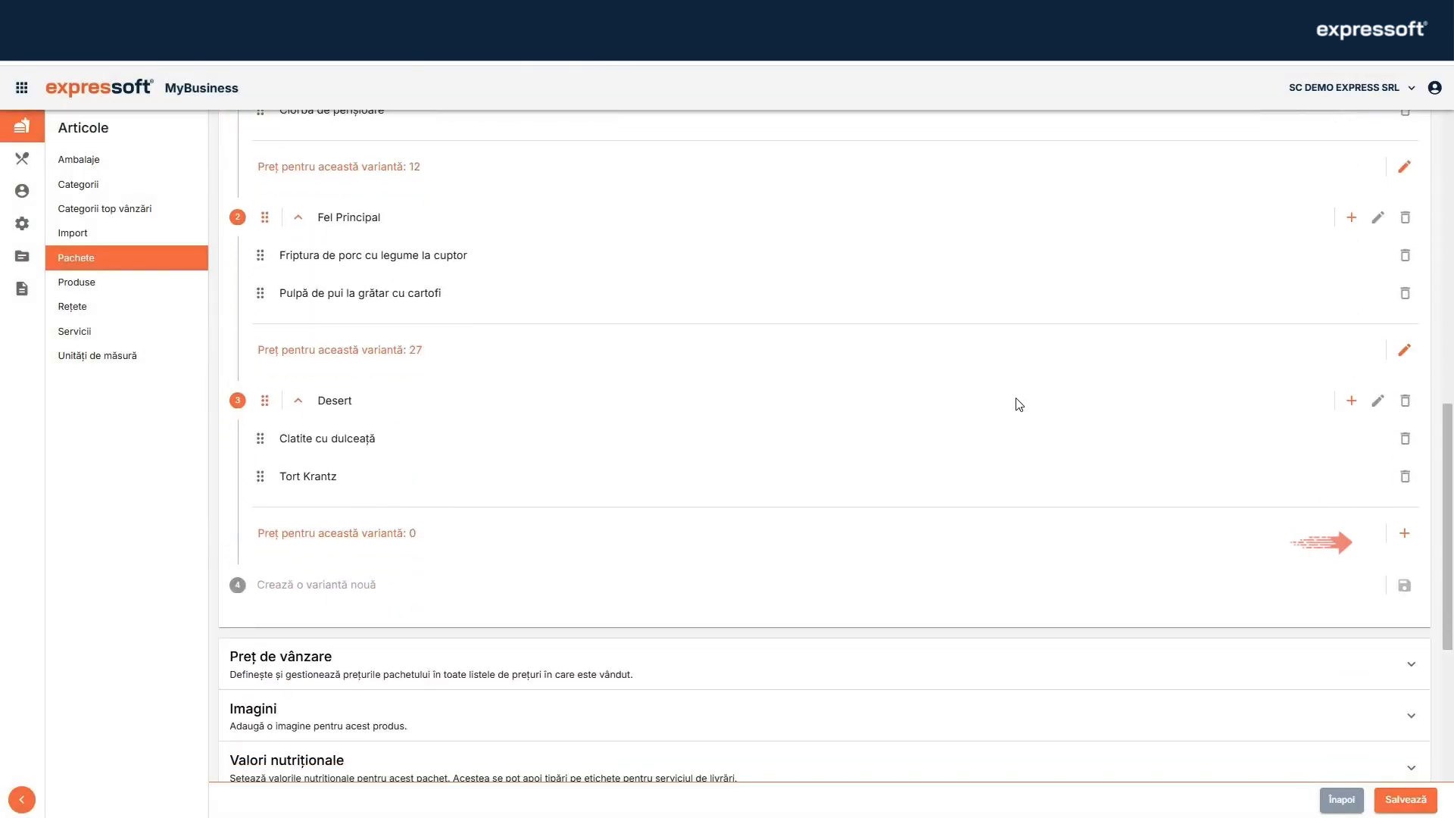
left_click(1404, 533)
type("15")
left_click(1398, 283)
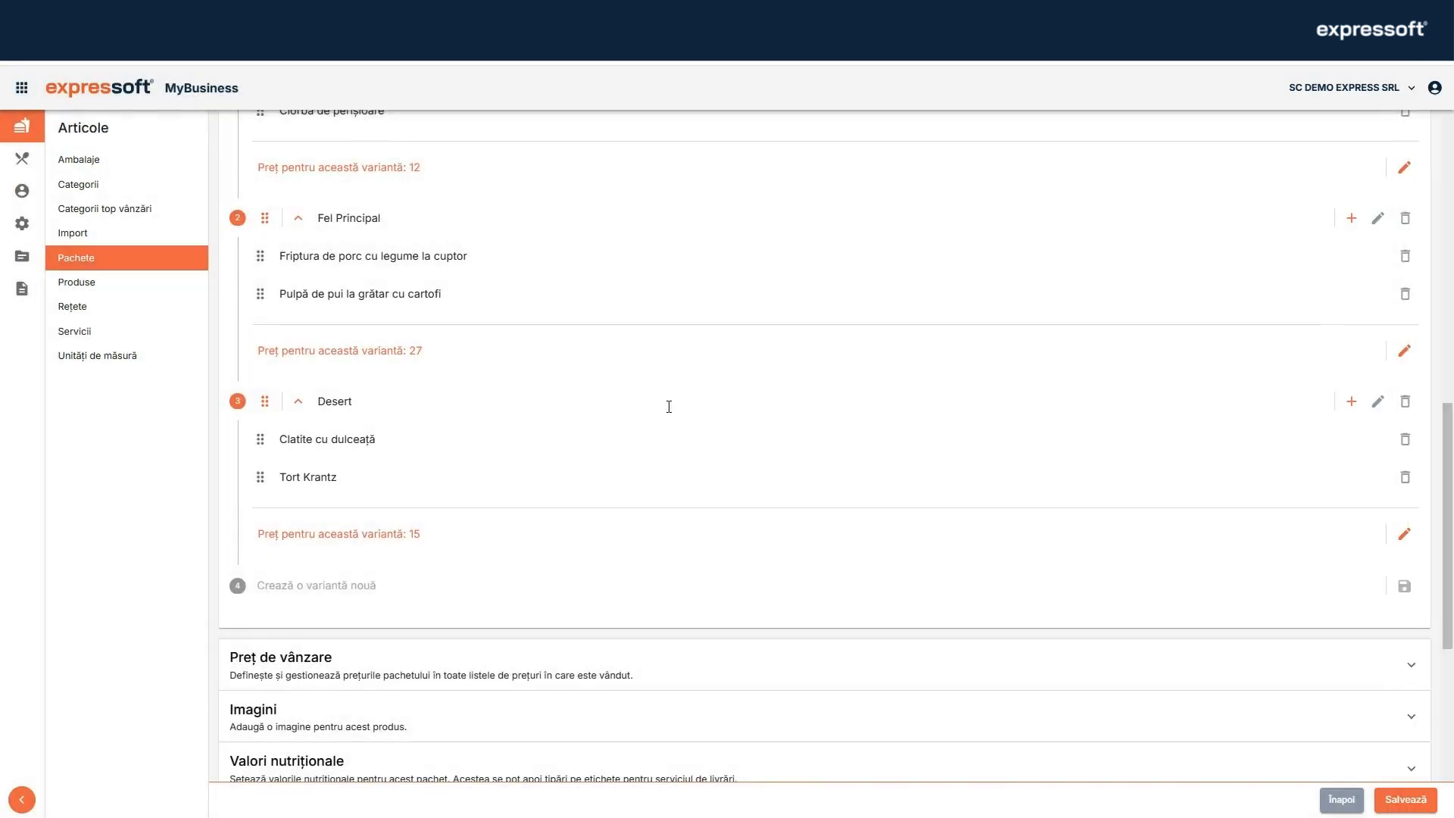
Step: Set up the package's selling price with price list Meniu Standard, currency RON and VAT rate TVA 19%
scroll(671, 409, "up", 2)
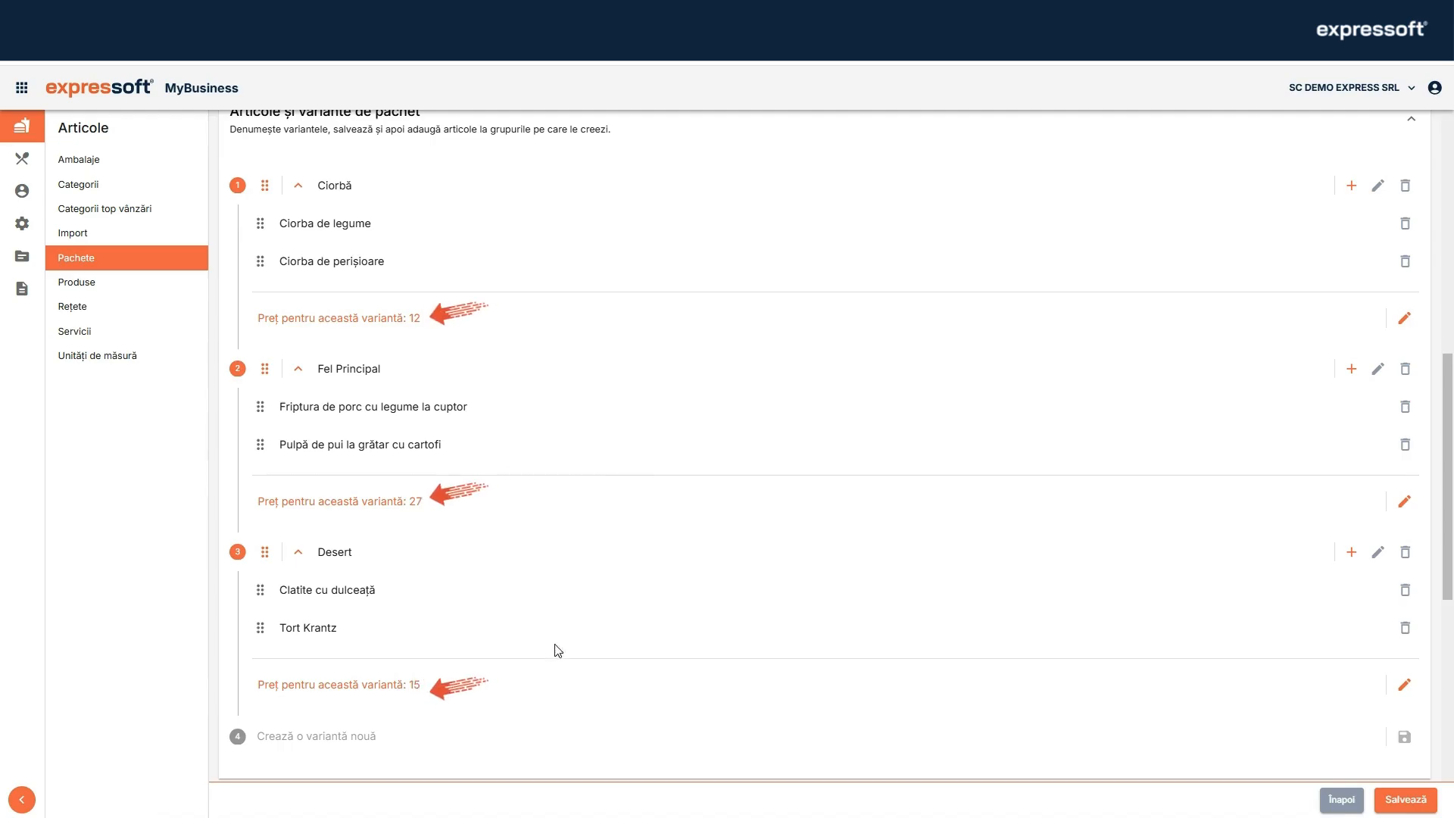
scroll(606, 530, "down", 1)
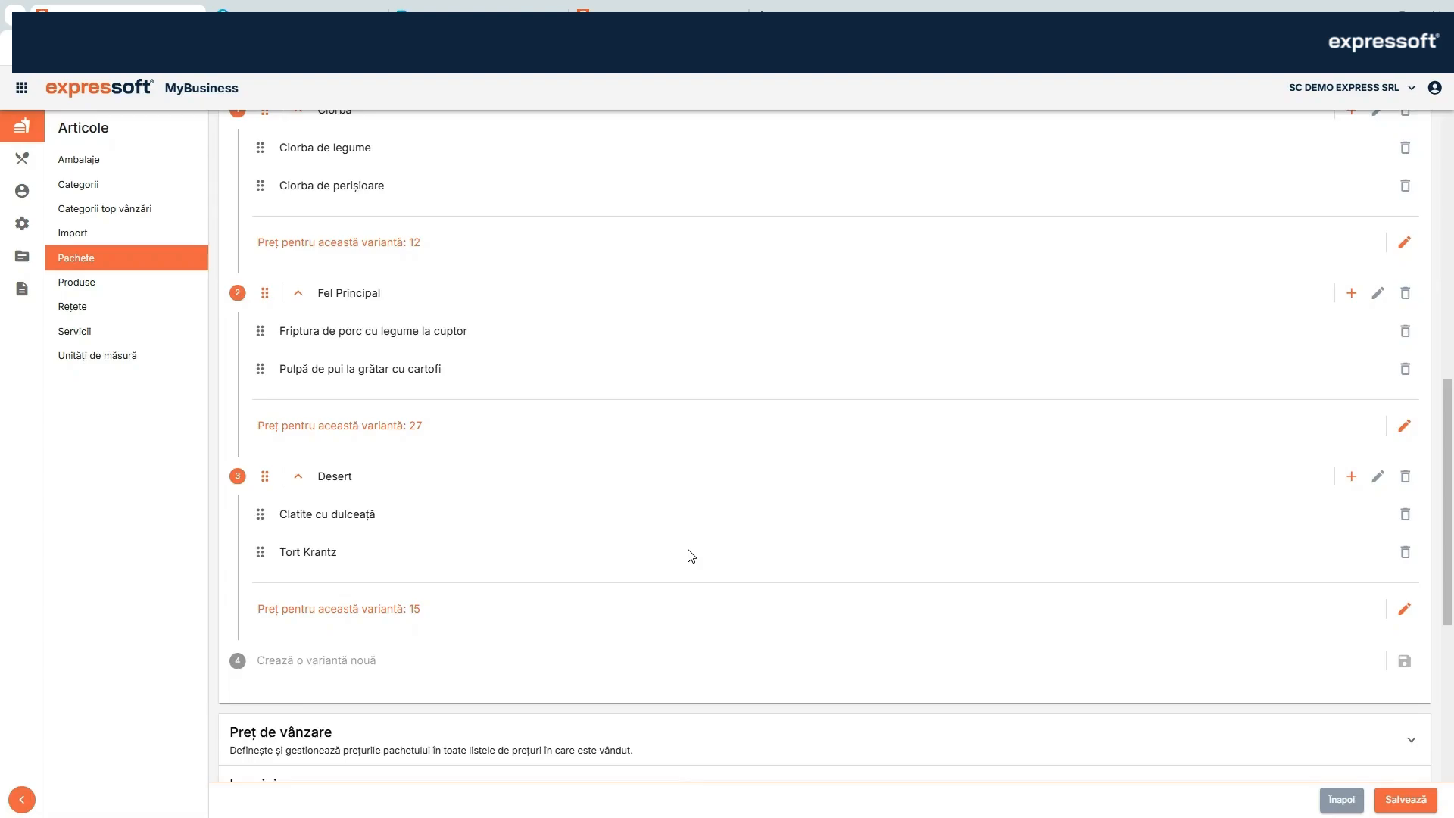
scroll(688, 555, "down", 3)
left_click(337, 513)
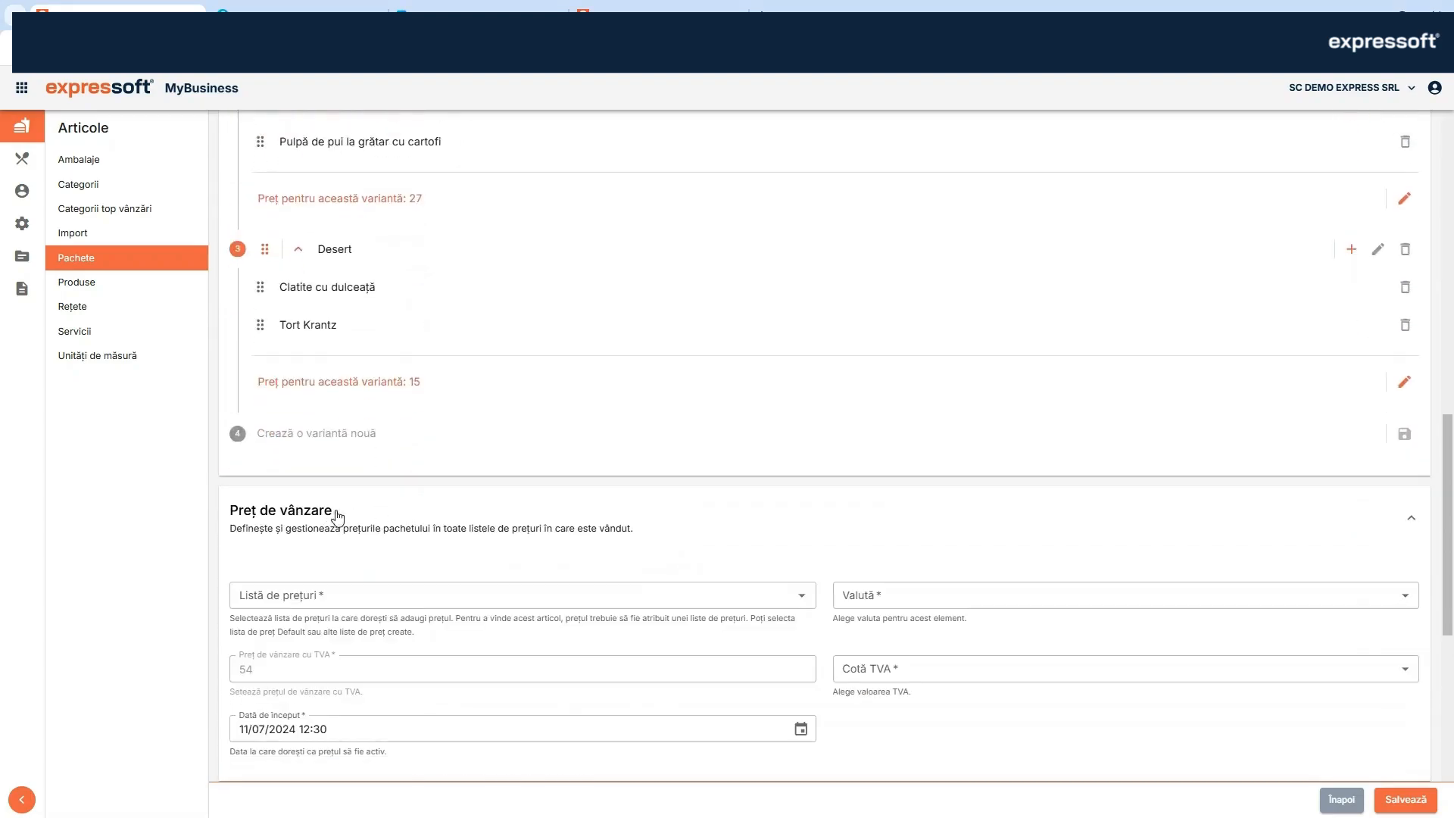
left_click(802, 598)
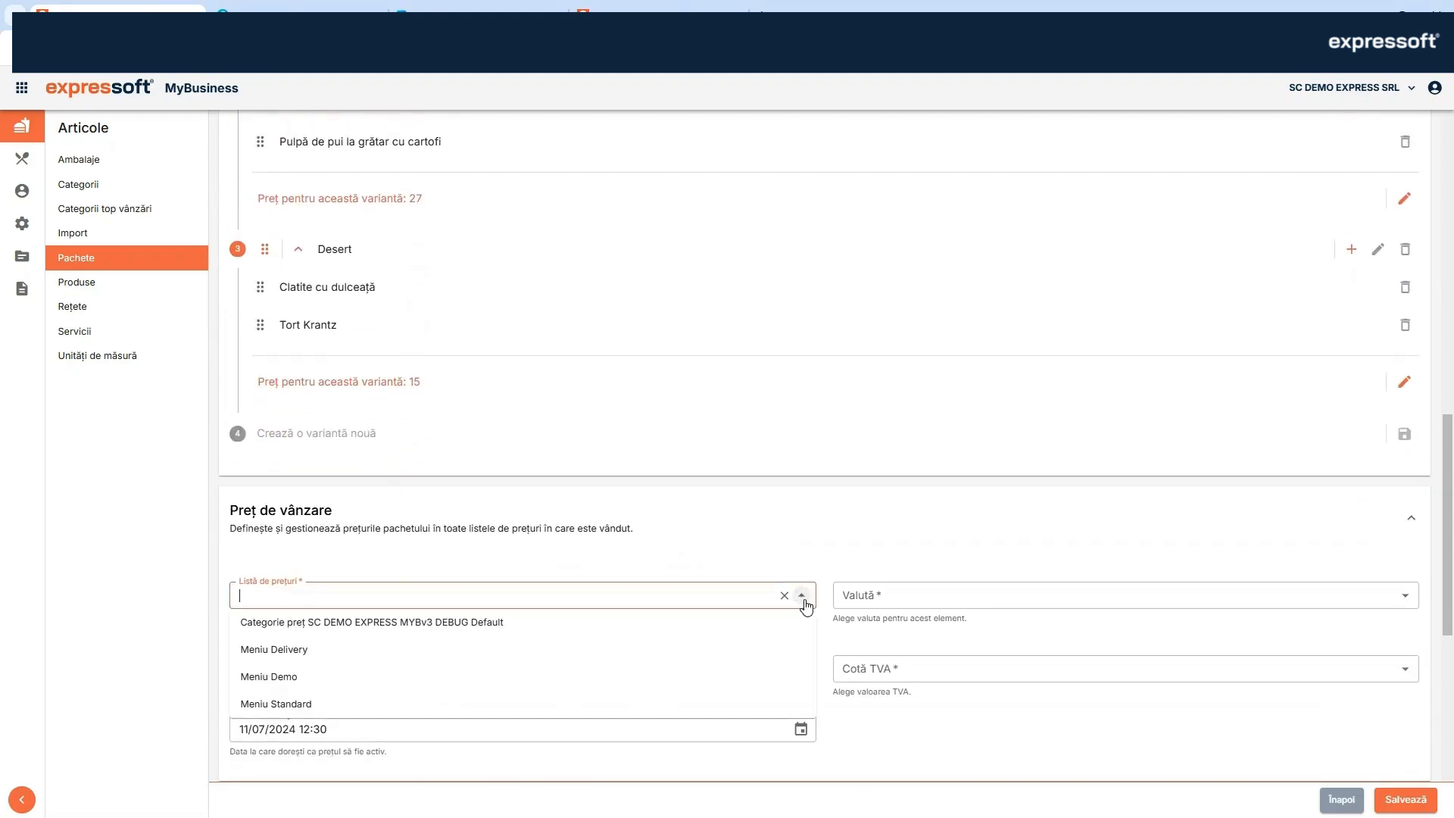
left_click(312, 705)
left_click(946, 589)
left_click(895, 653)
left_click(901, 664)
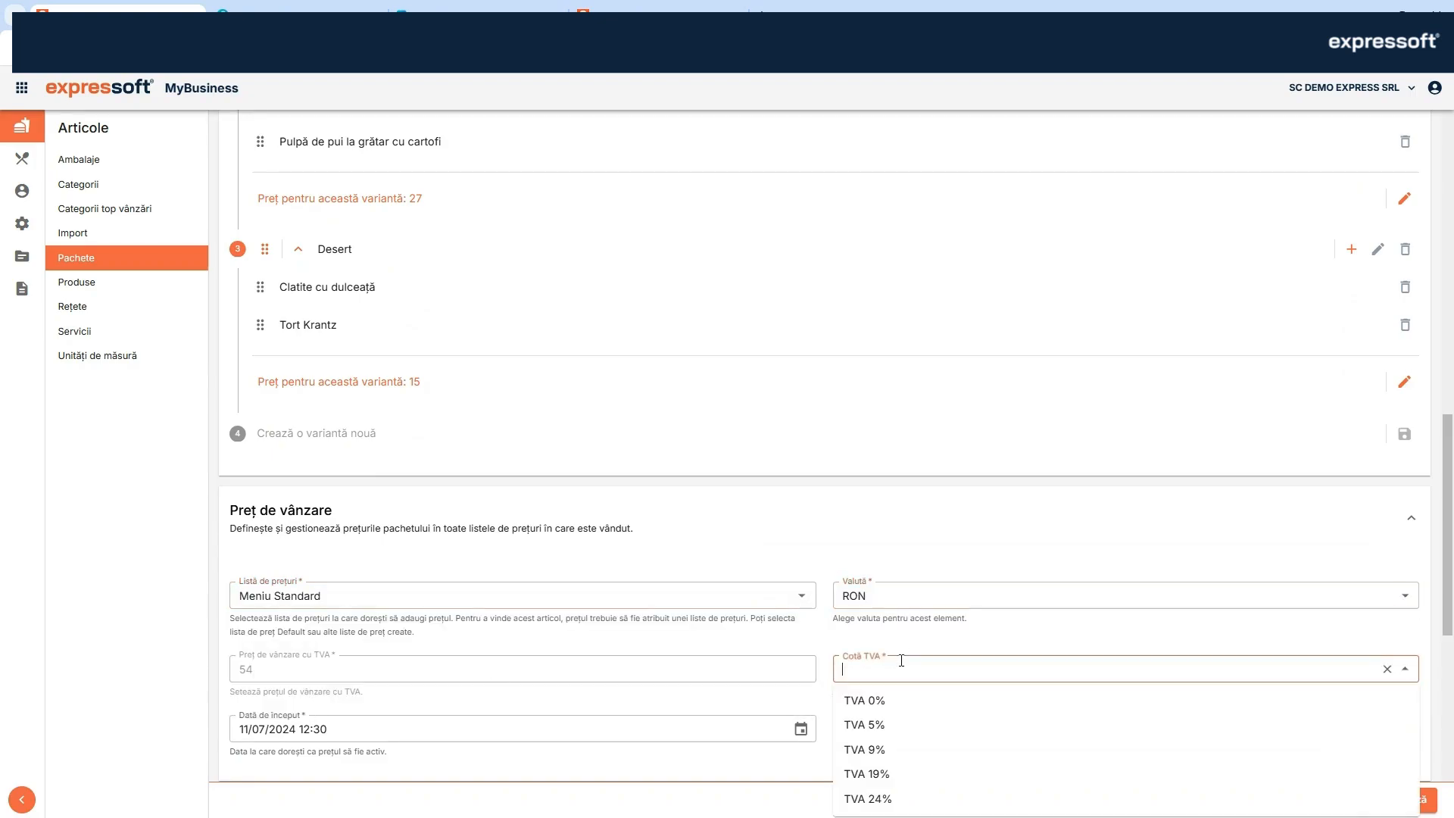
left_click(885, 775)
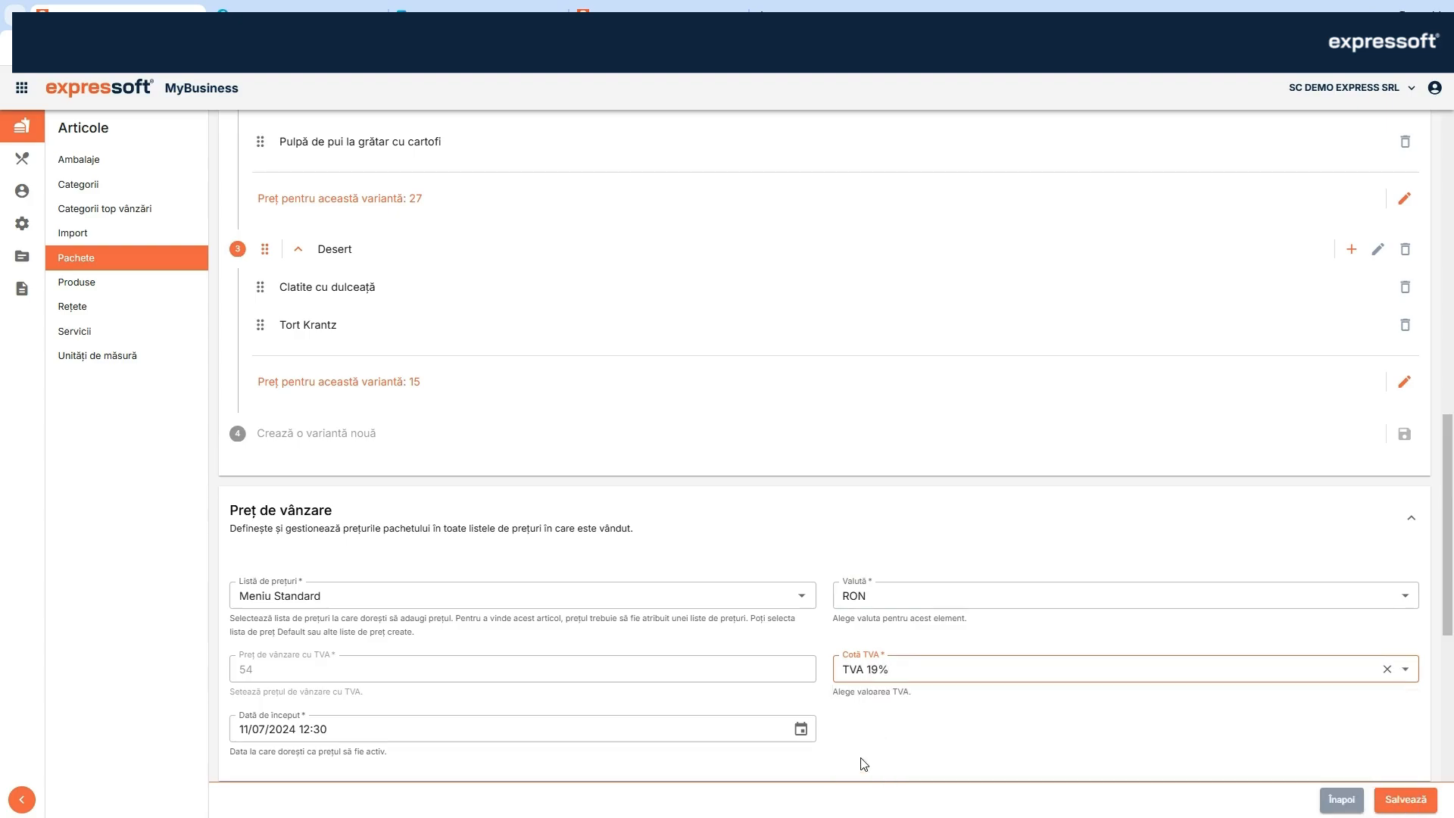
Step: Check the package's selling price with VAT and set the price's start date to 11/11/2024 11:15
left_click(273, 673)
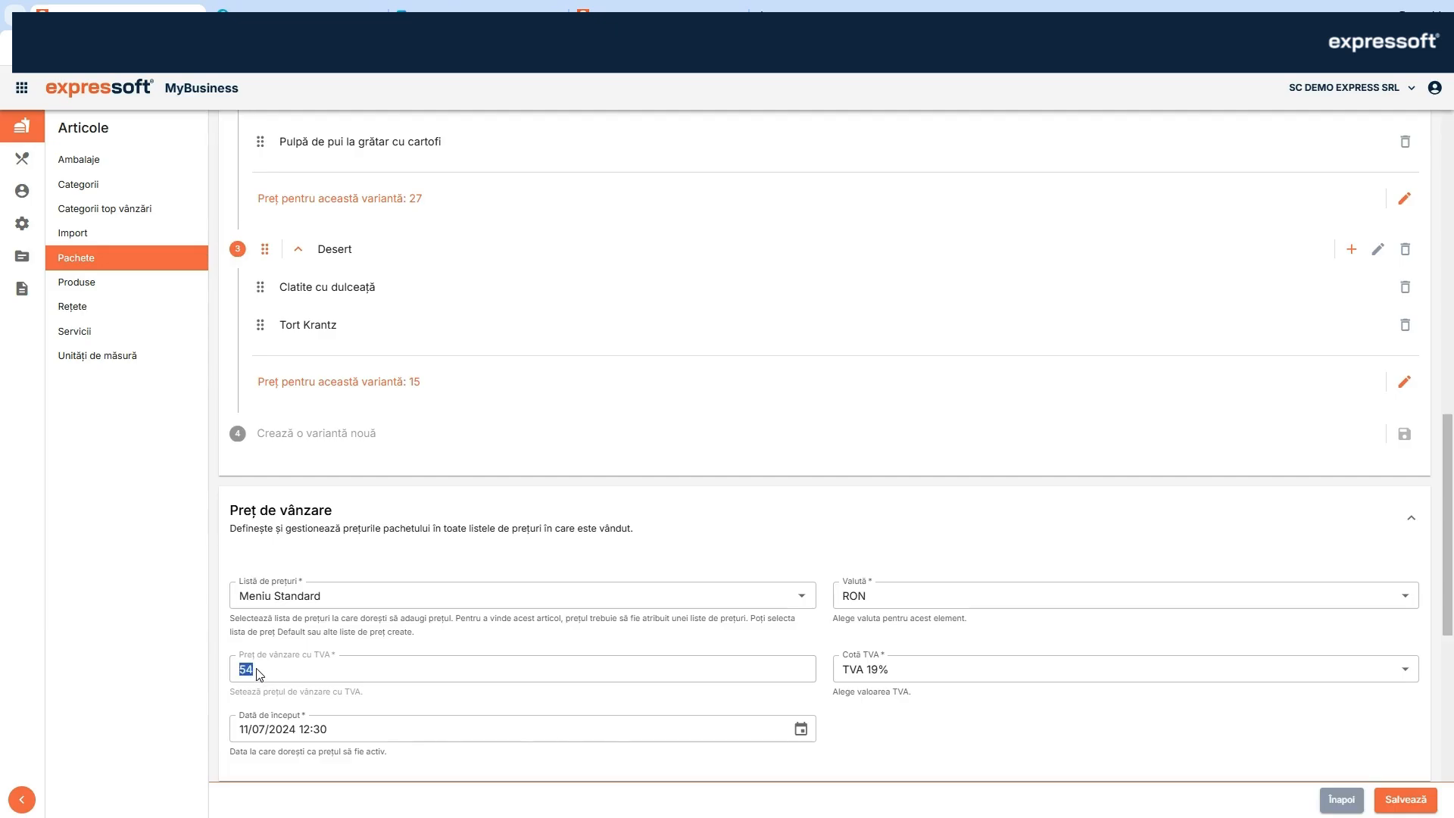
left_click(269, 670)
double_click(275, 671)
left_click(315, 671)
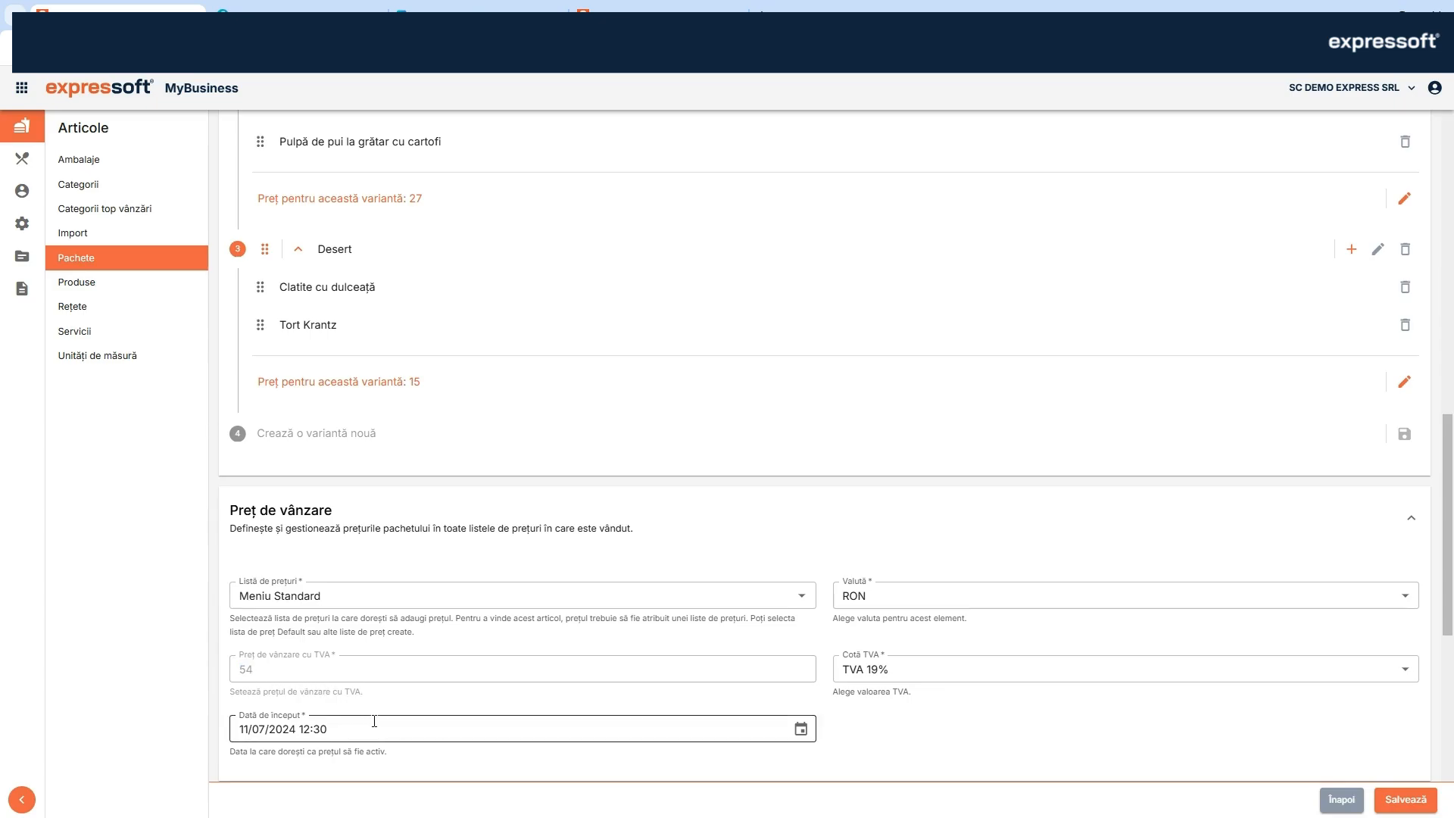
left_click(800, 729)
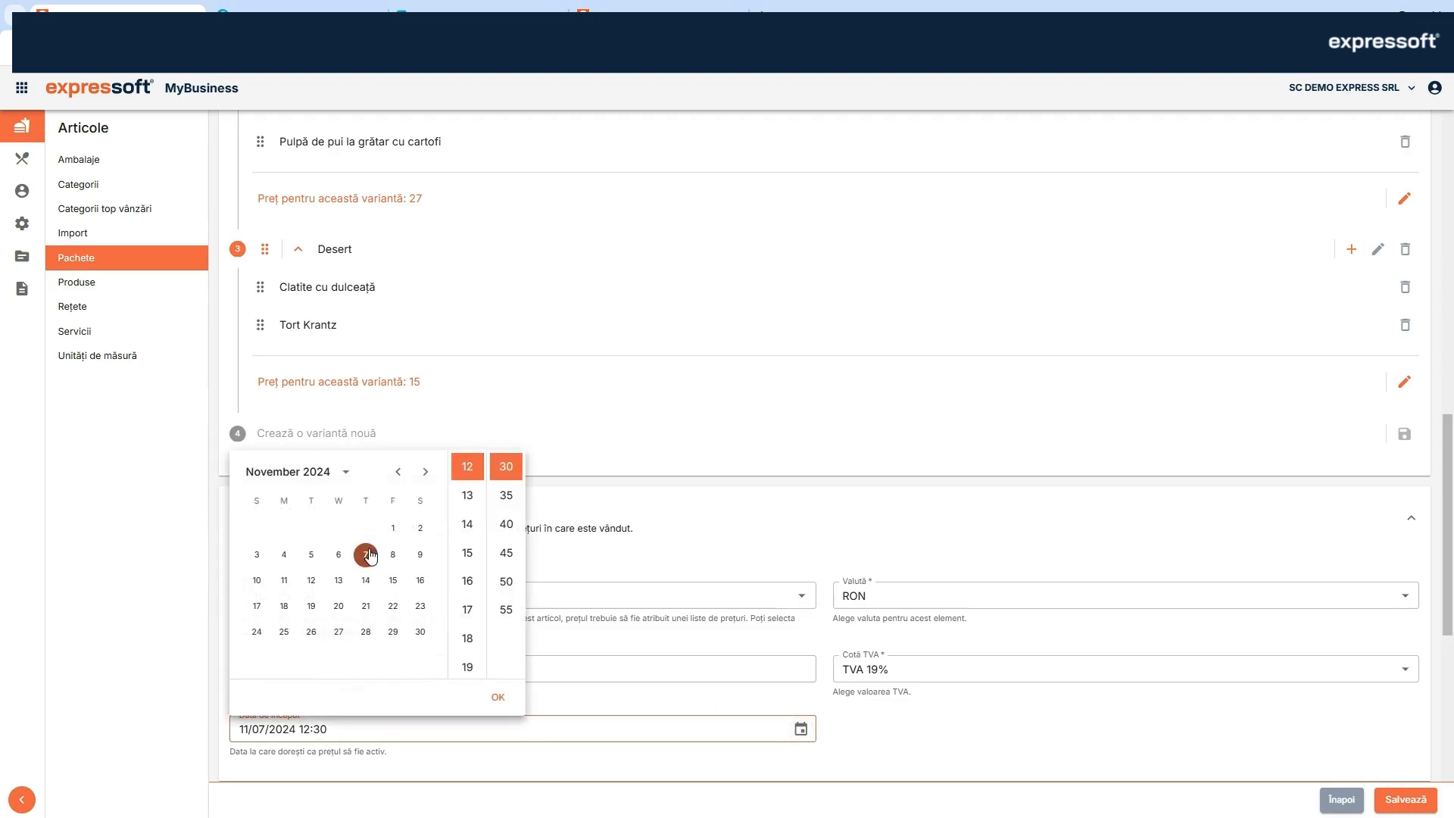
left_click(498, 697)
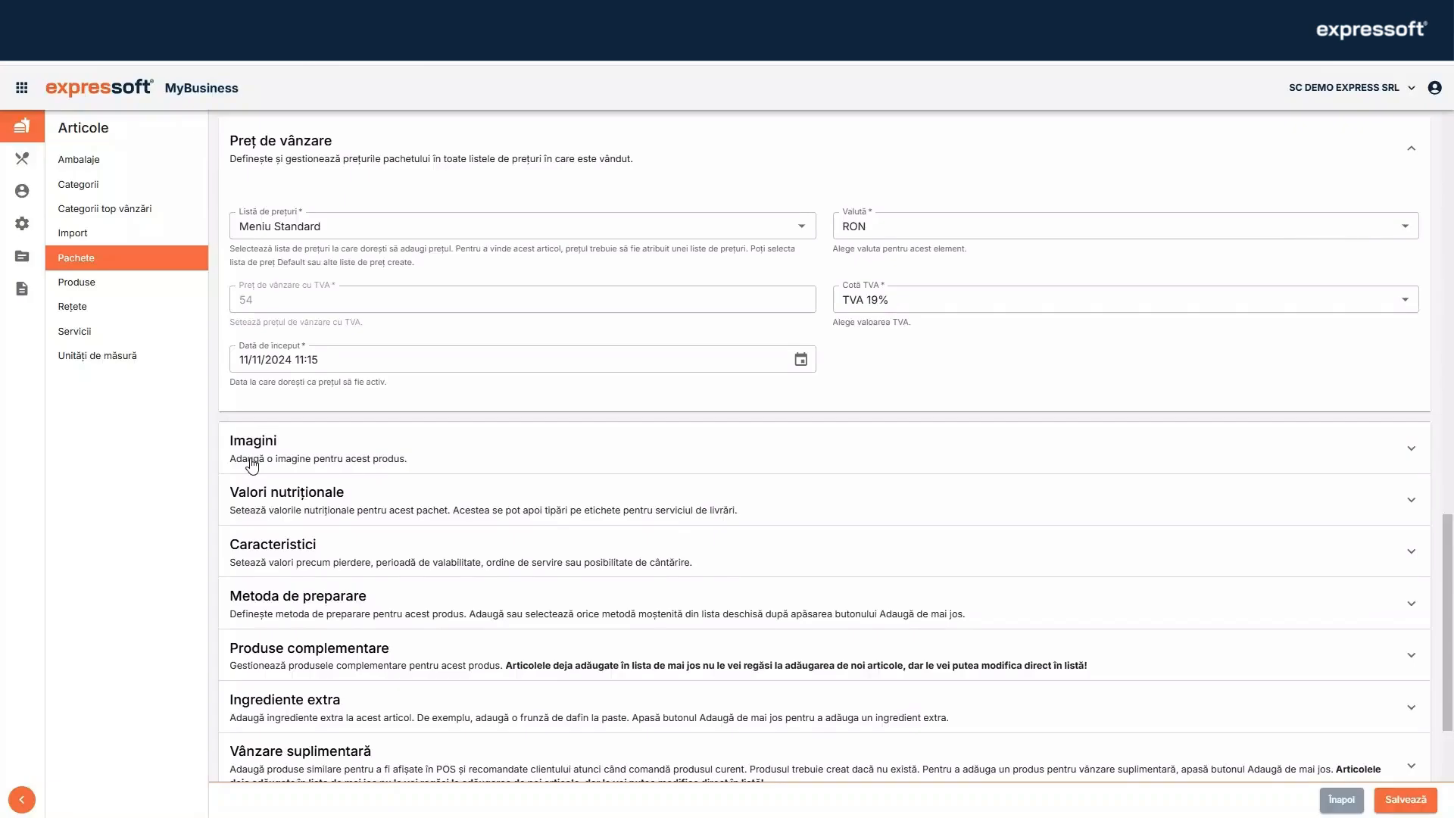
Step: Upload the image meniul-zilei JOI.jpg to the package's Imagini section
left_click(252, 464)
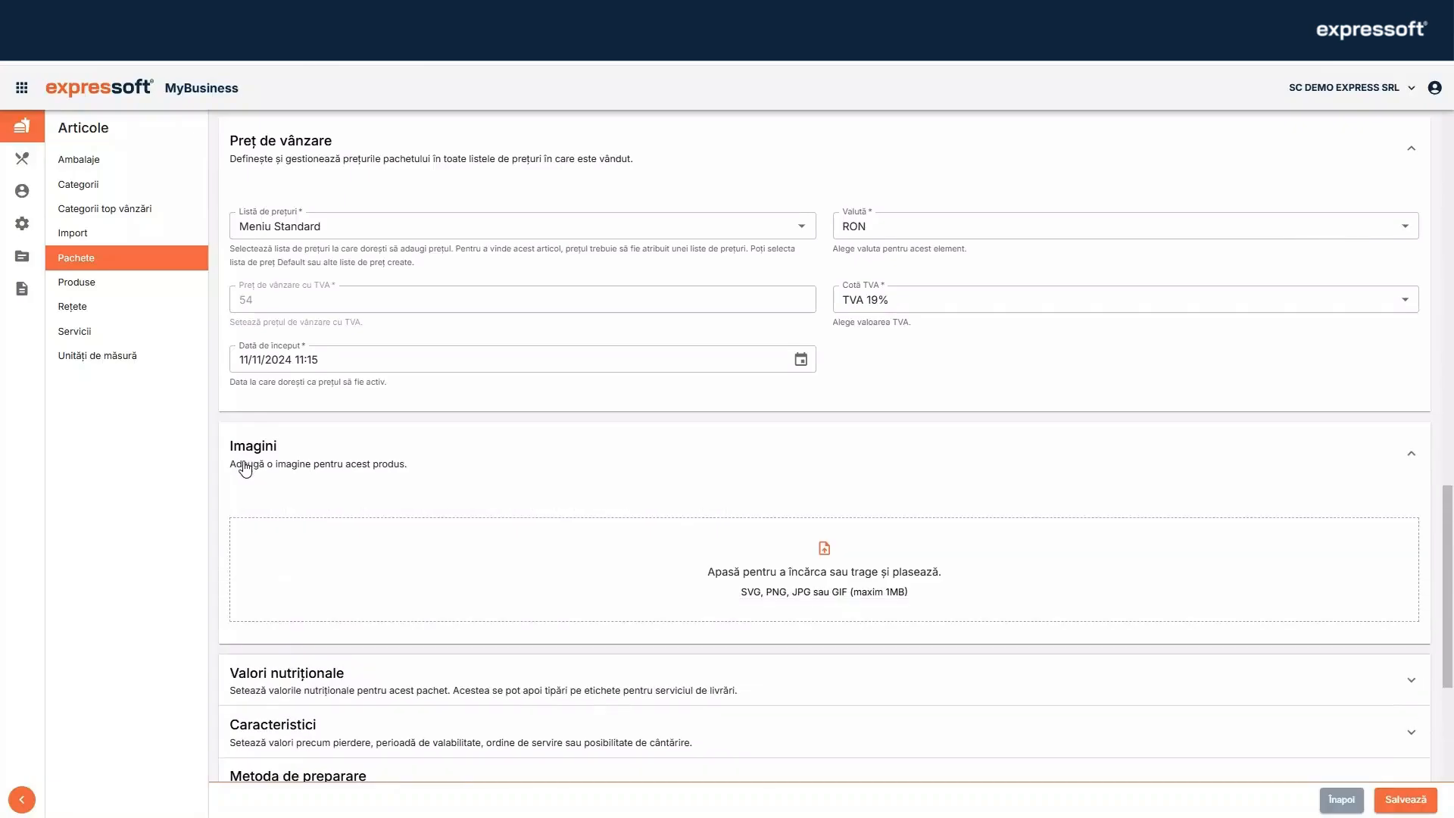
left_click(725, 579)
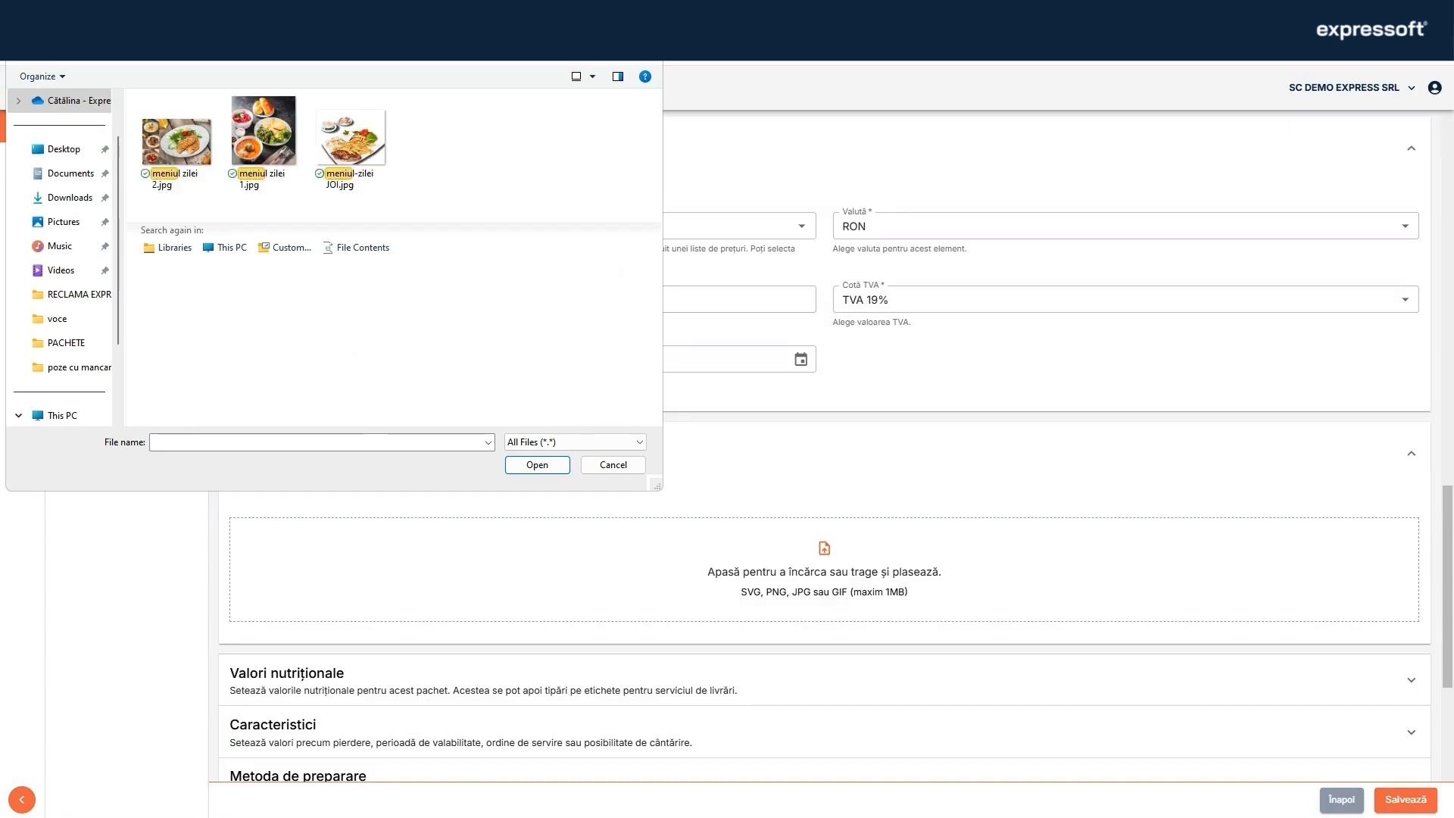
left_click(343, 148)
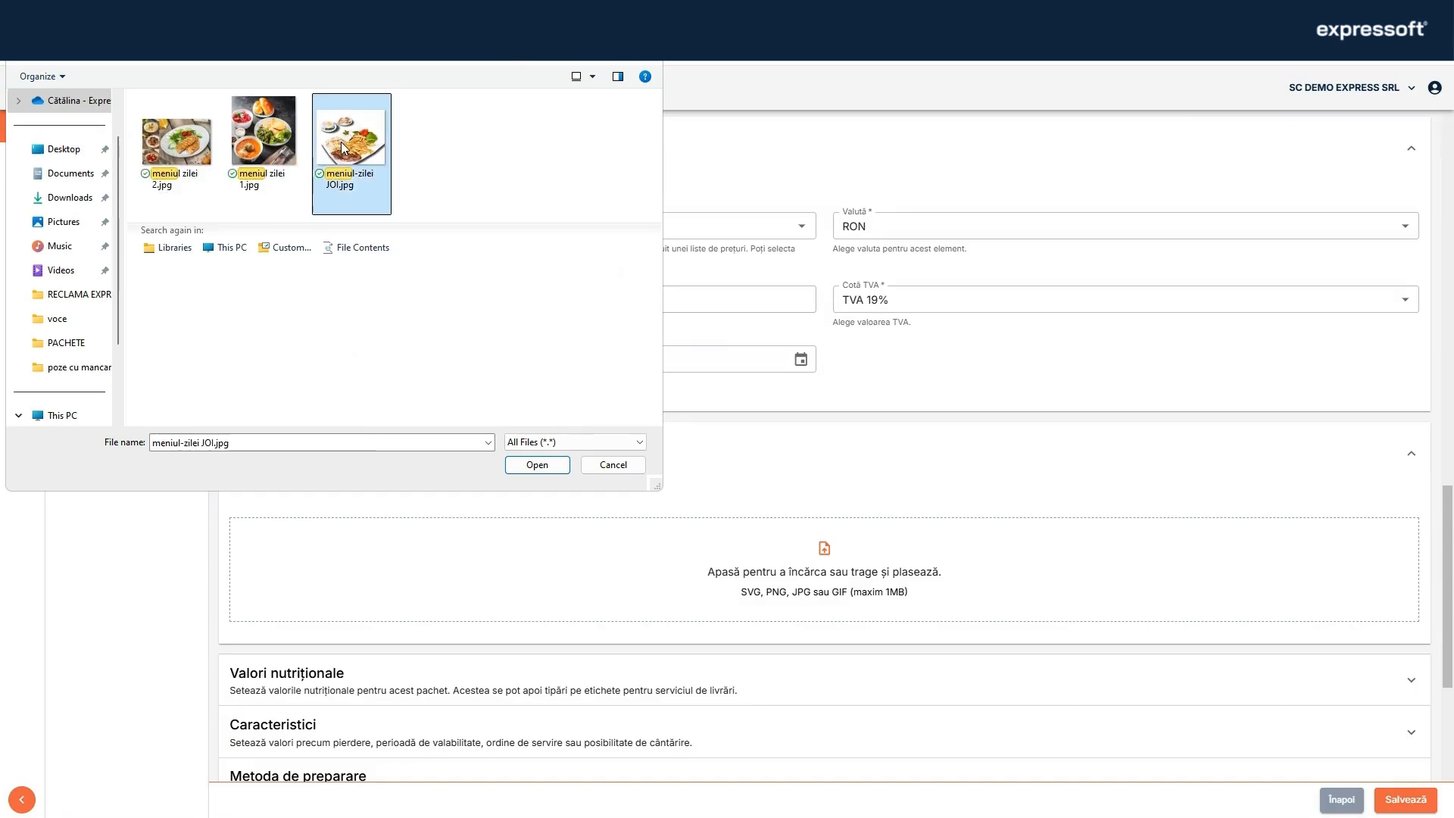
left_click(526, 465)
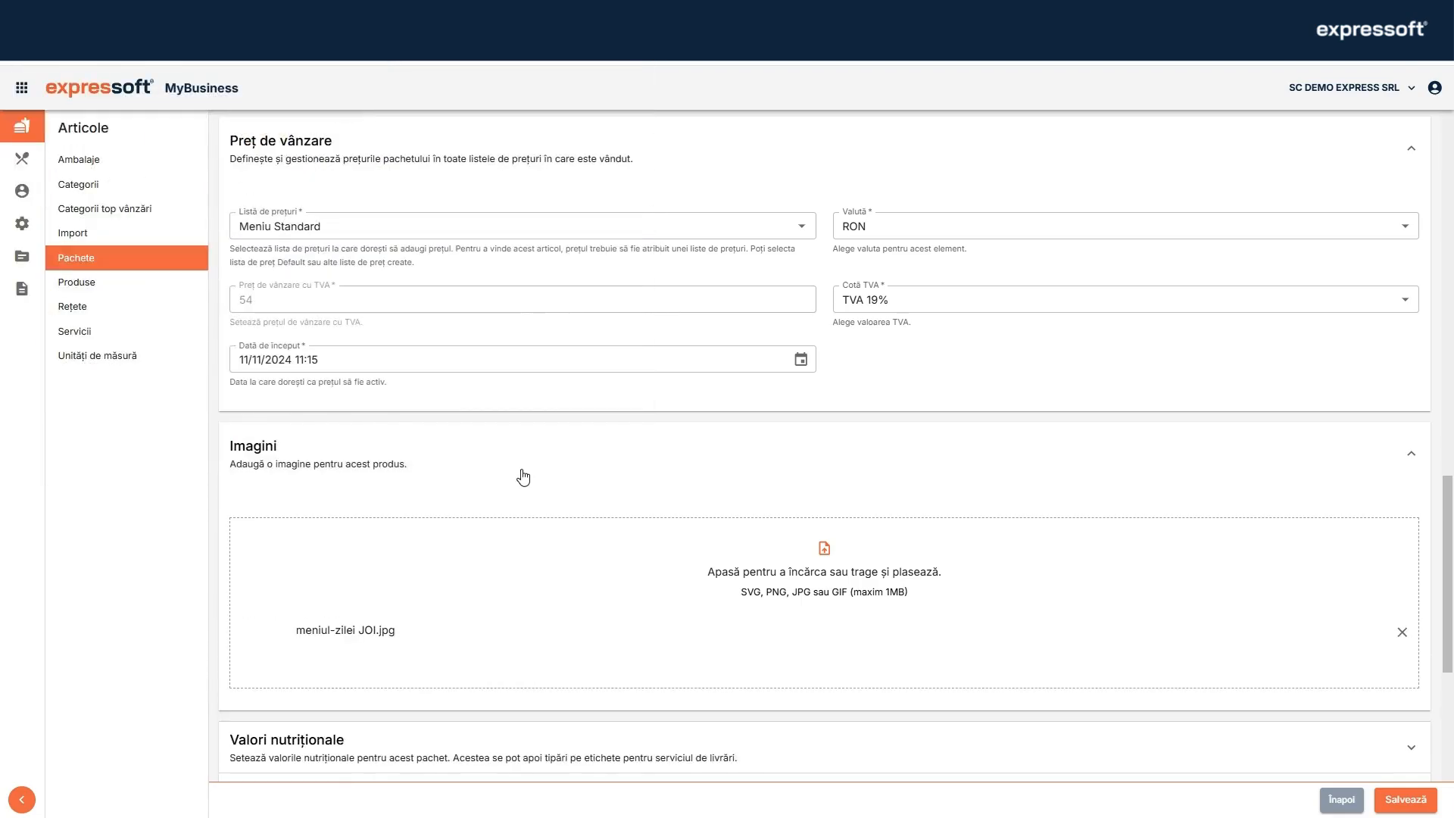
Step: Enter the nutritional label per 100 ml (47,28 Kcal / 197,63 Kj, allergens Țelină, Ouă) and set its printing to Etichetă centralizatoare pe comandă
scroll(445, 632, "down", 2)
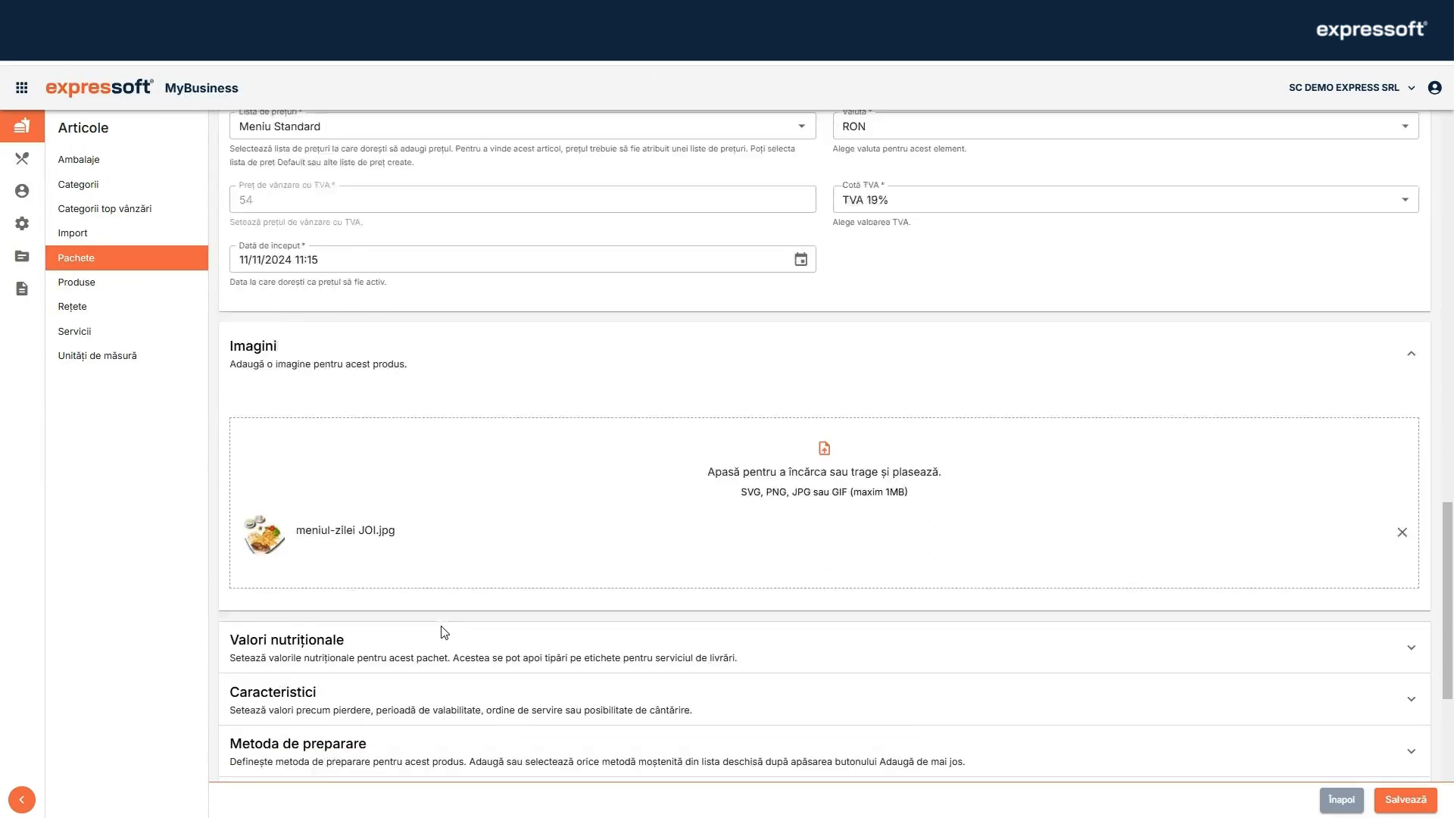
left_click(326, 596)
left_click(296, 679)
scroll(278, 606, "down", 1)
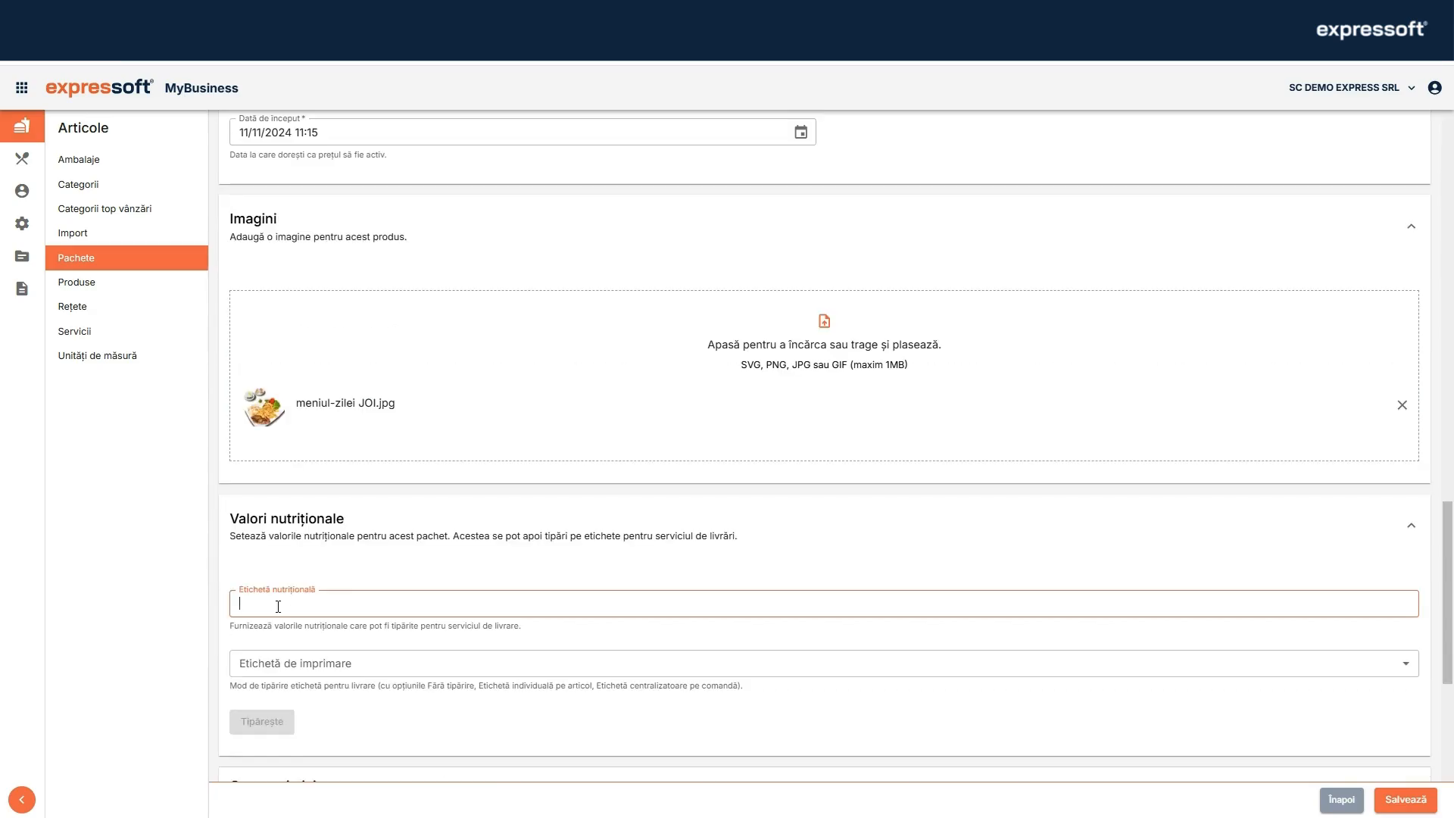
type("Informații nutriționale per 100 ml: Valoare energetică: 47,28 Kcal / 197,63 Kj, Grăsimi: 1,21 g, Acizi Grași Saturați: 0,37 g, Glucide: 2,96 g, Zaharuri: 0,23 g, Proteine: 6,01 g, Sare: 0,2 g.   Alergeni: Țelină, Ouă")
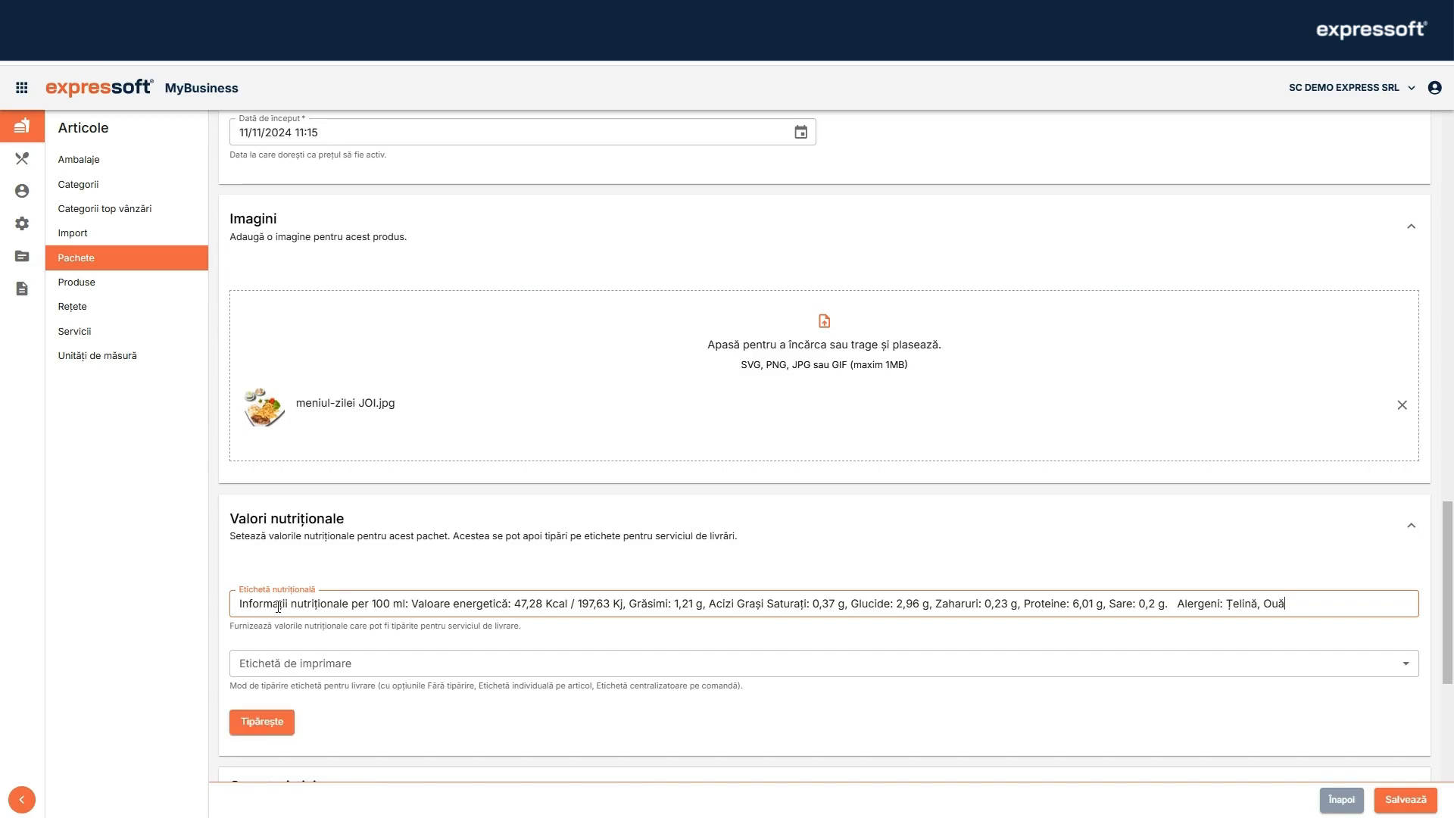
left_click(1359, 665)
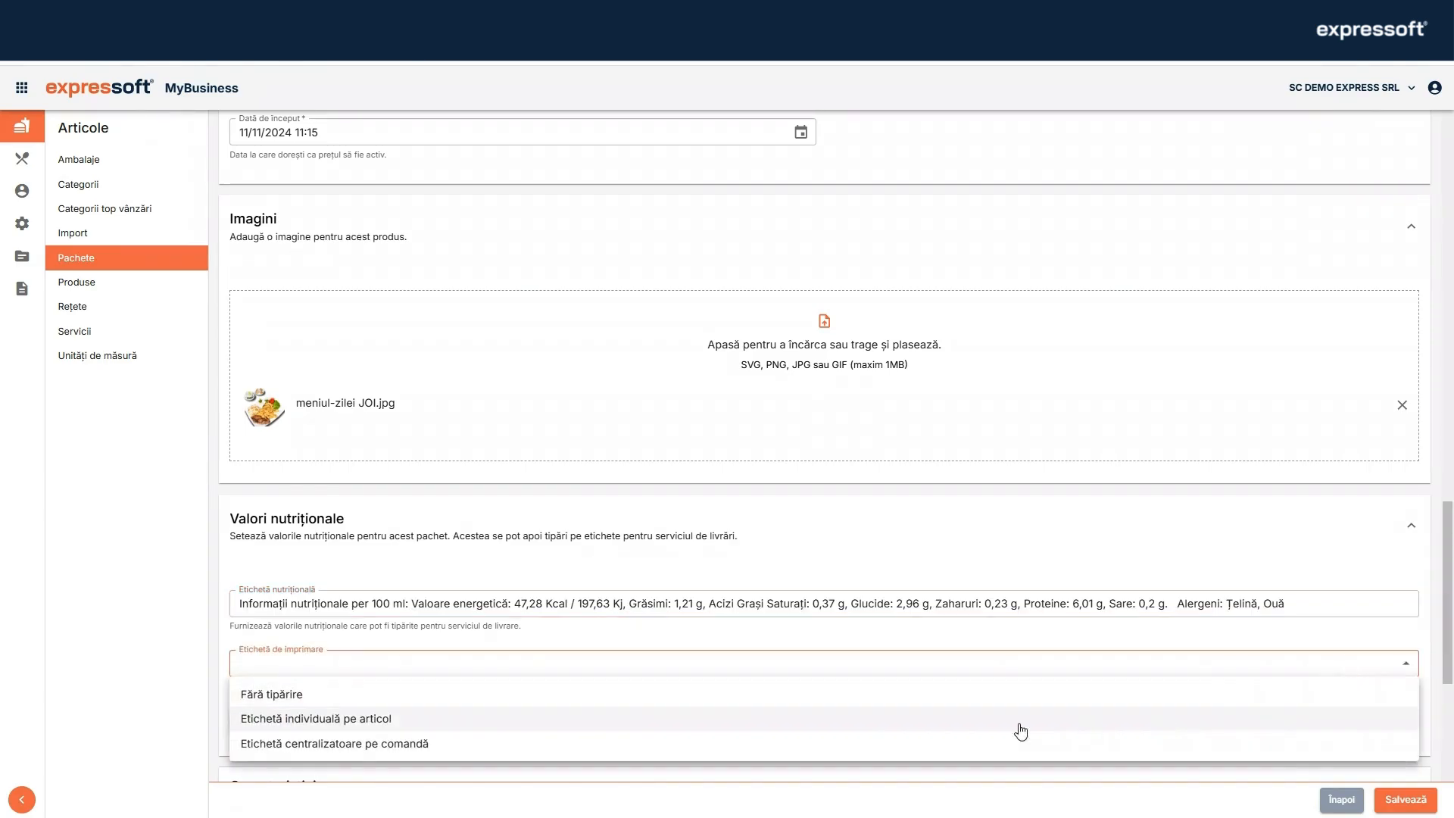
left_click(354, 746)
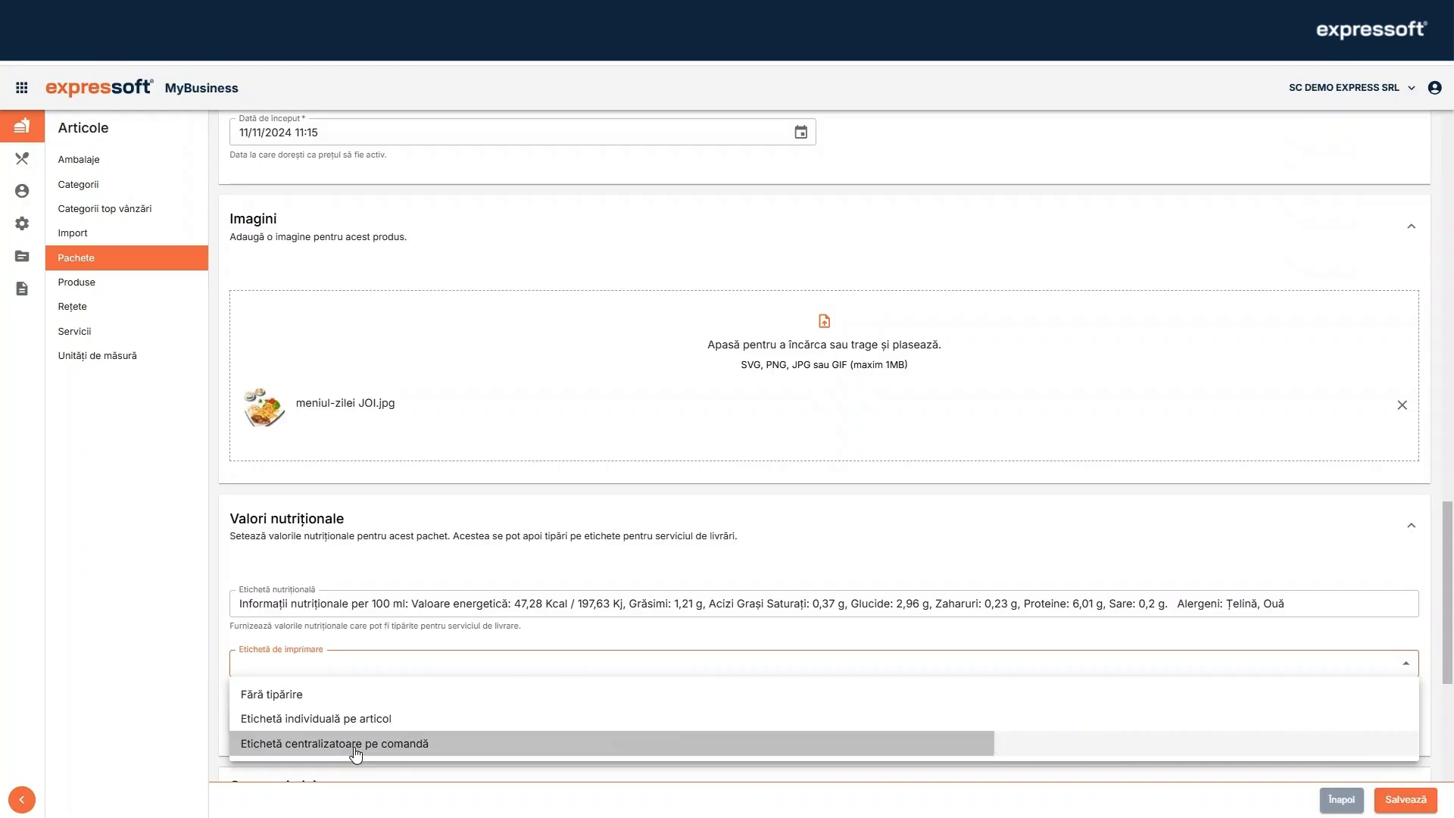
Step: Set the package's validity period to 8 hours in the Caracteristici section
scroll(235, 359, "down", 5)
left_click(244, 366)
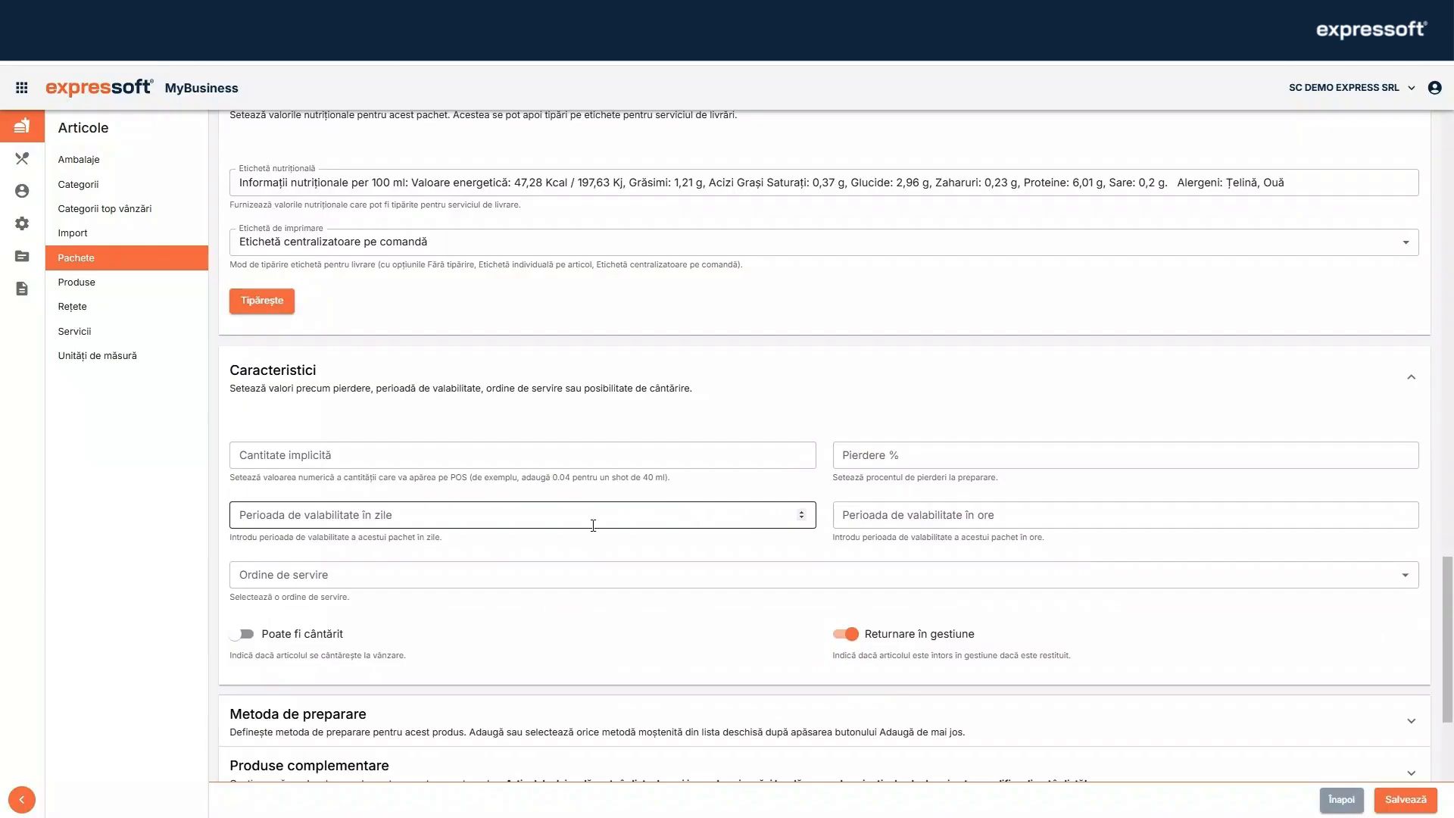
left_click(866, 518)
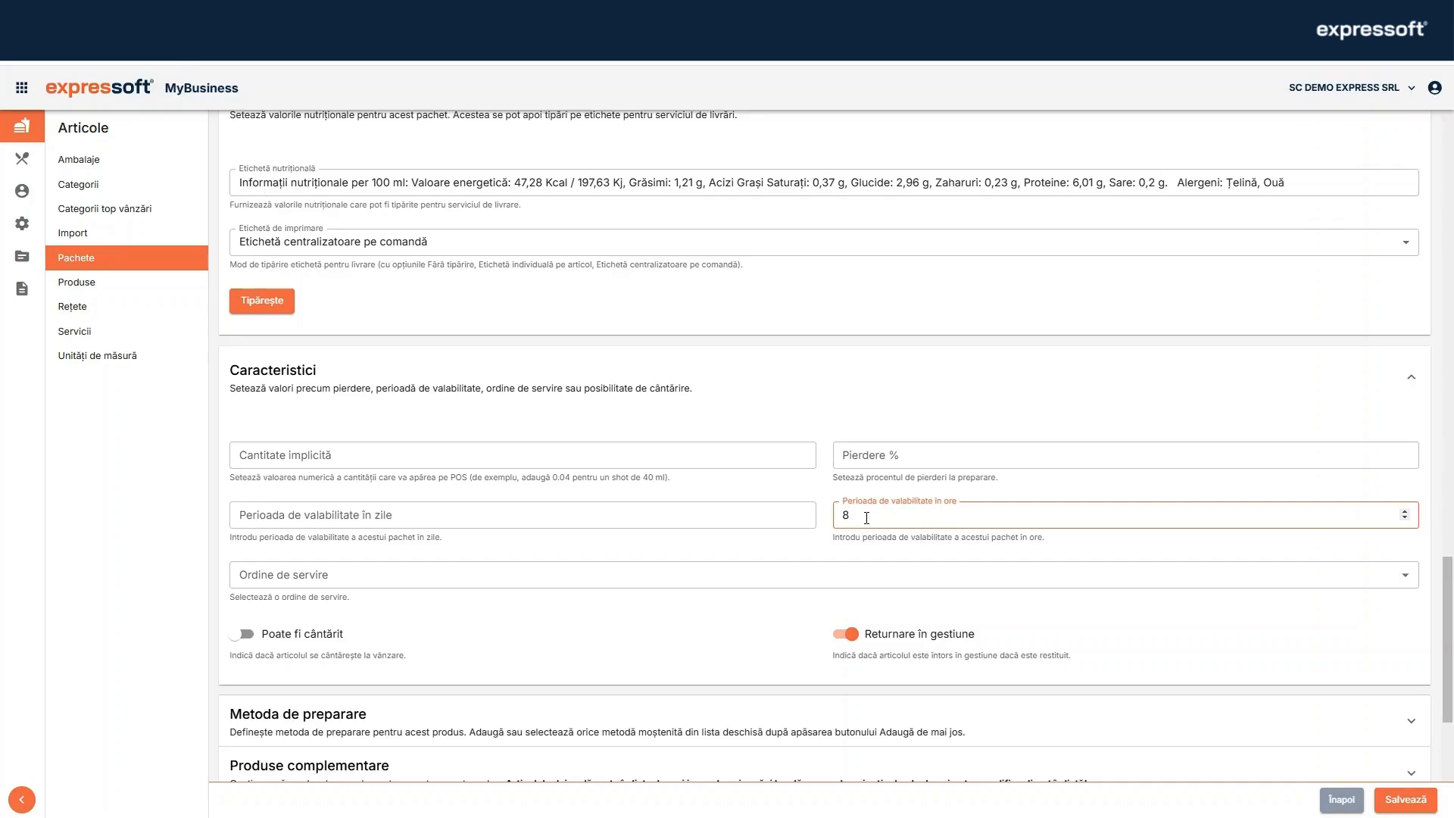
left_click(848, 641)
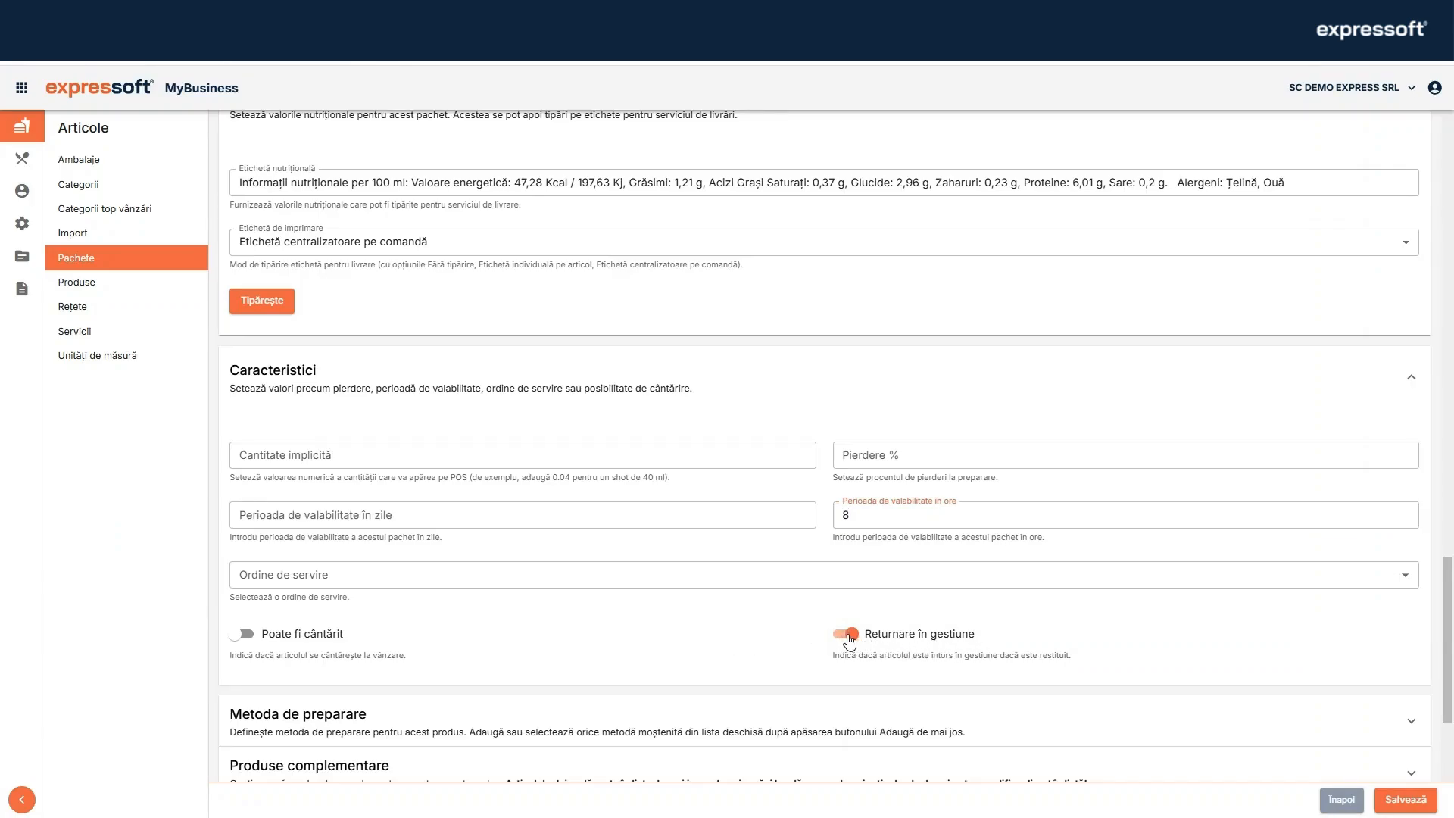
Step: Add Ardei iute and Chiflă as complementary products and mark these articles as offered free of charge
scroll(108, 694, "down", 3)
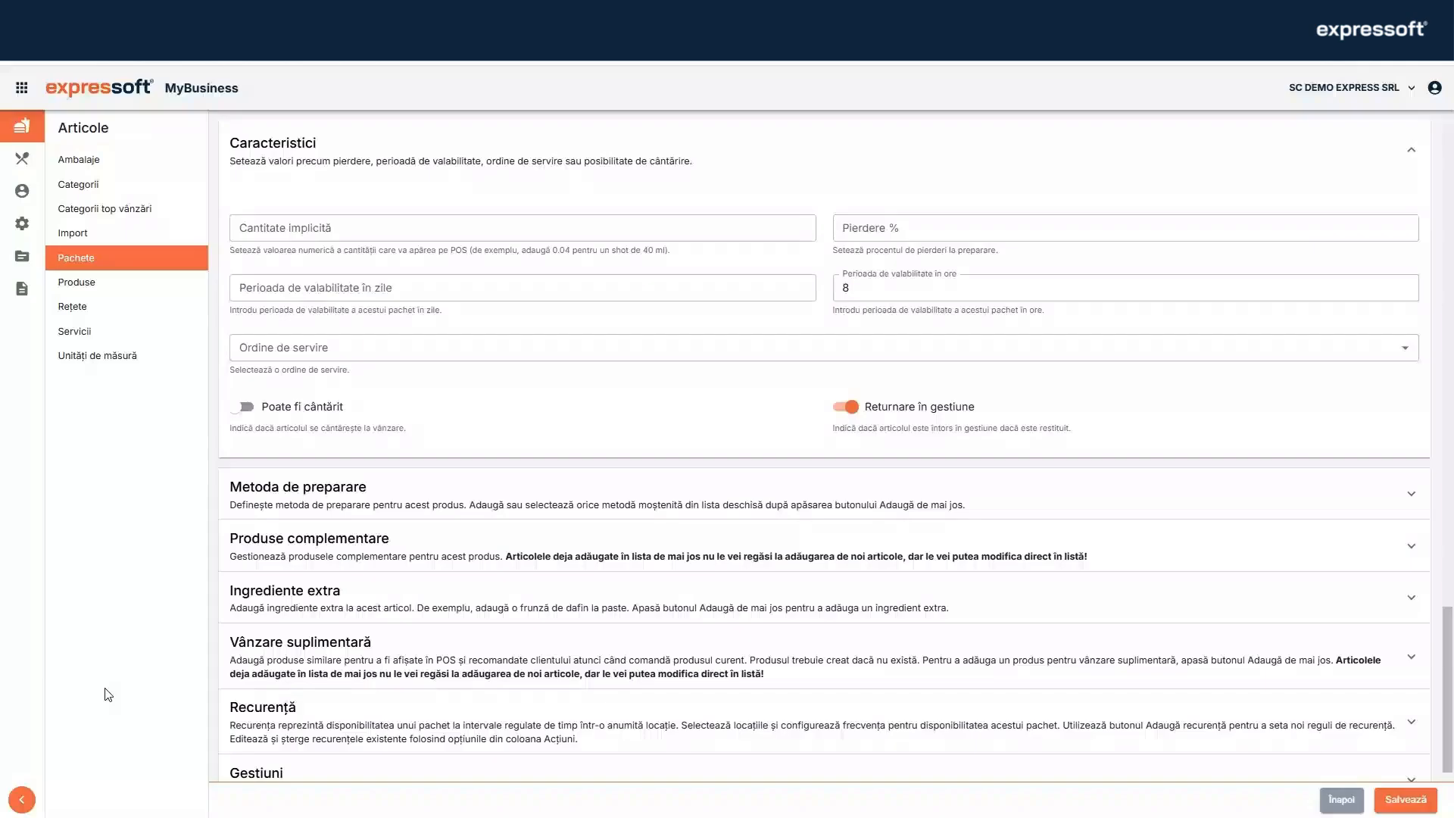
left_click(310, 545)
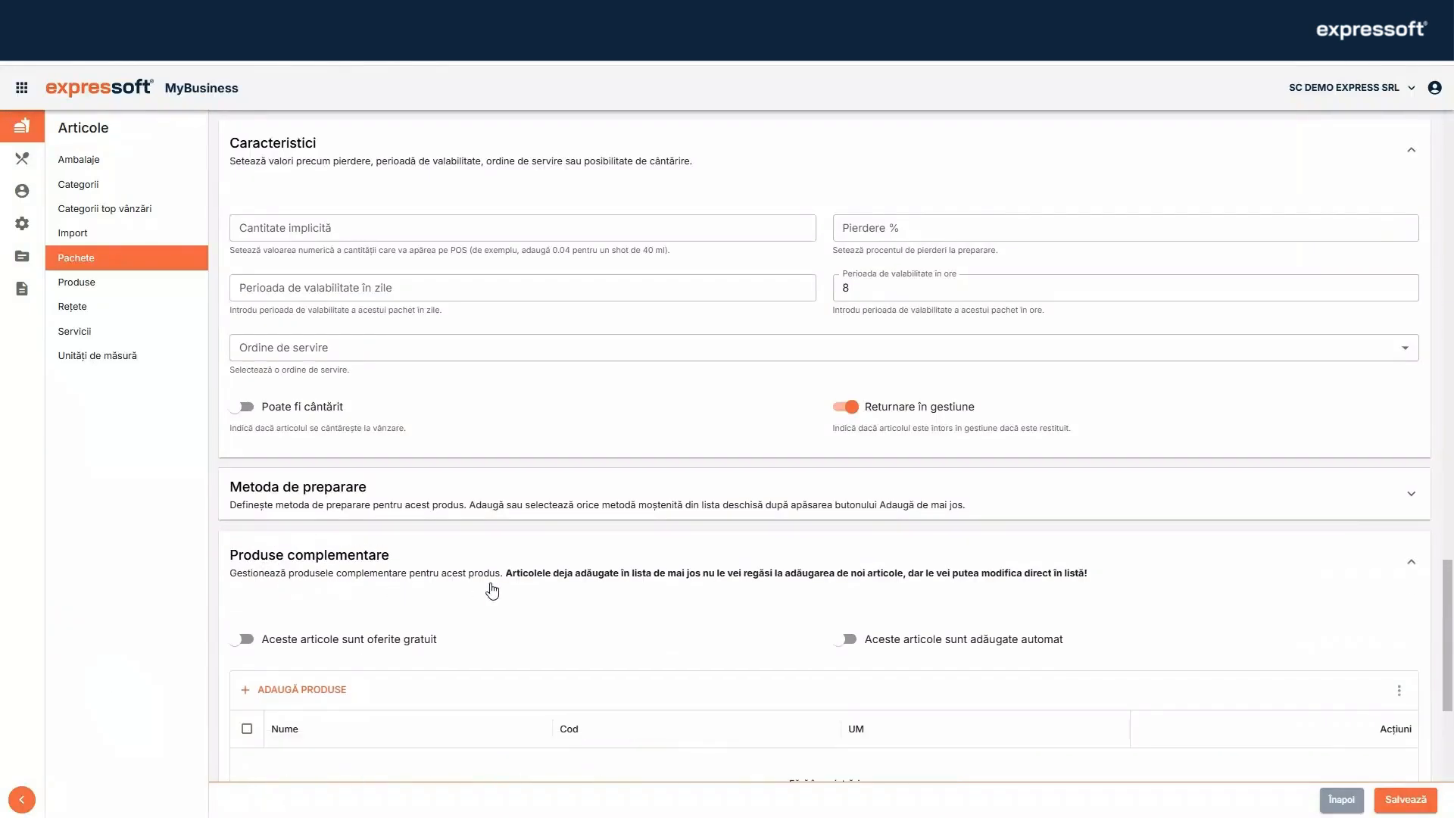
scroll(635, 577, "down", 1)
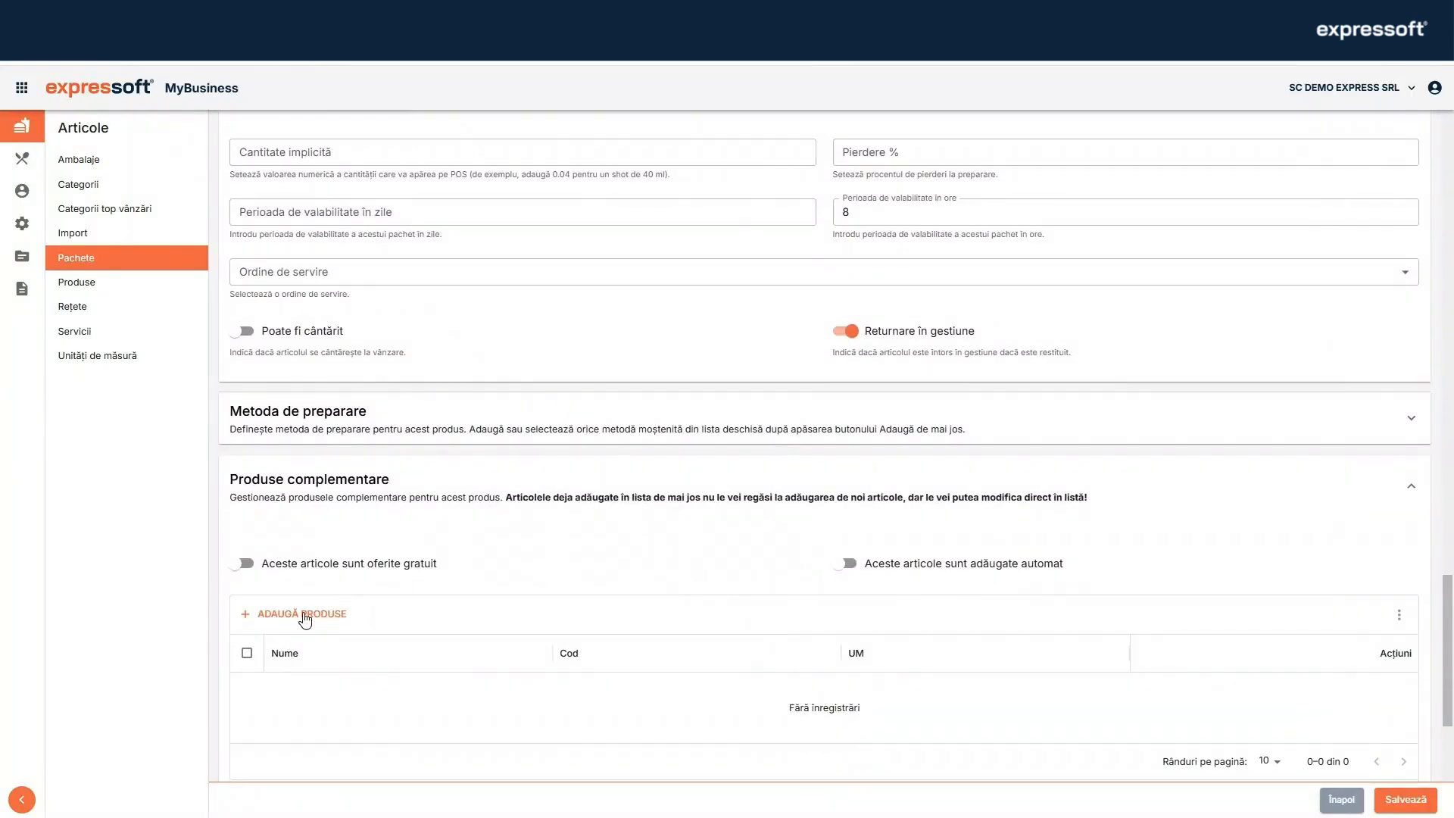
left_click(304, 616)
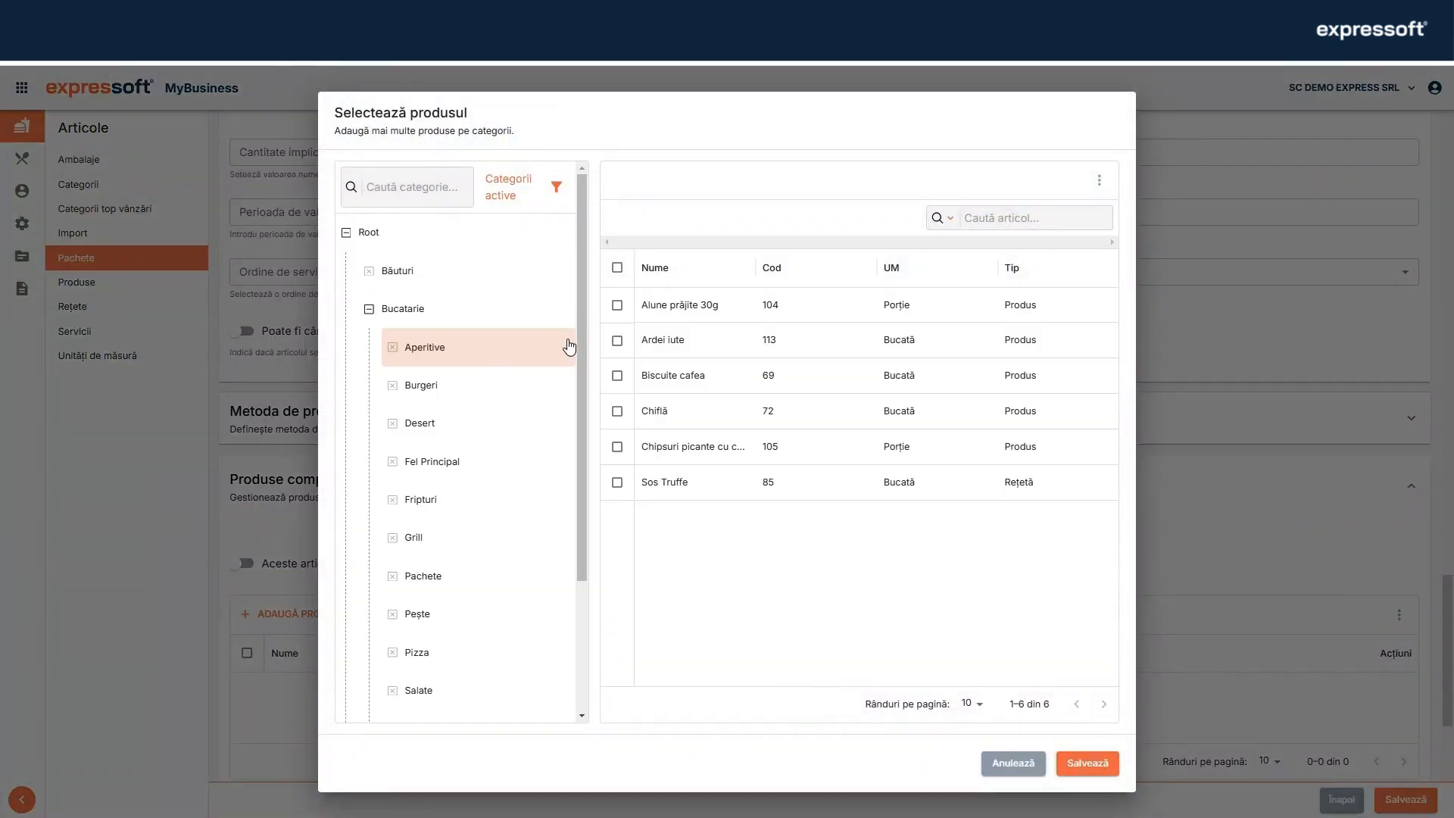
left_click(617, 340)
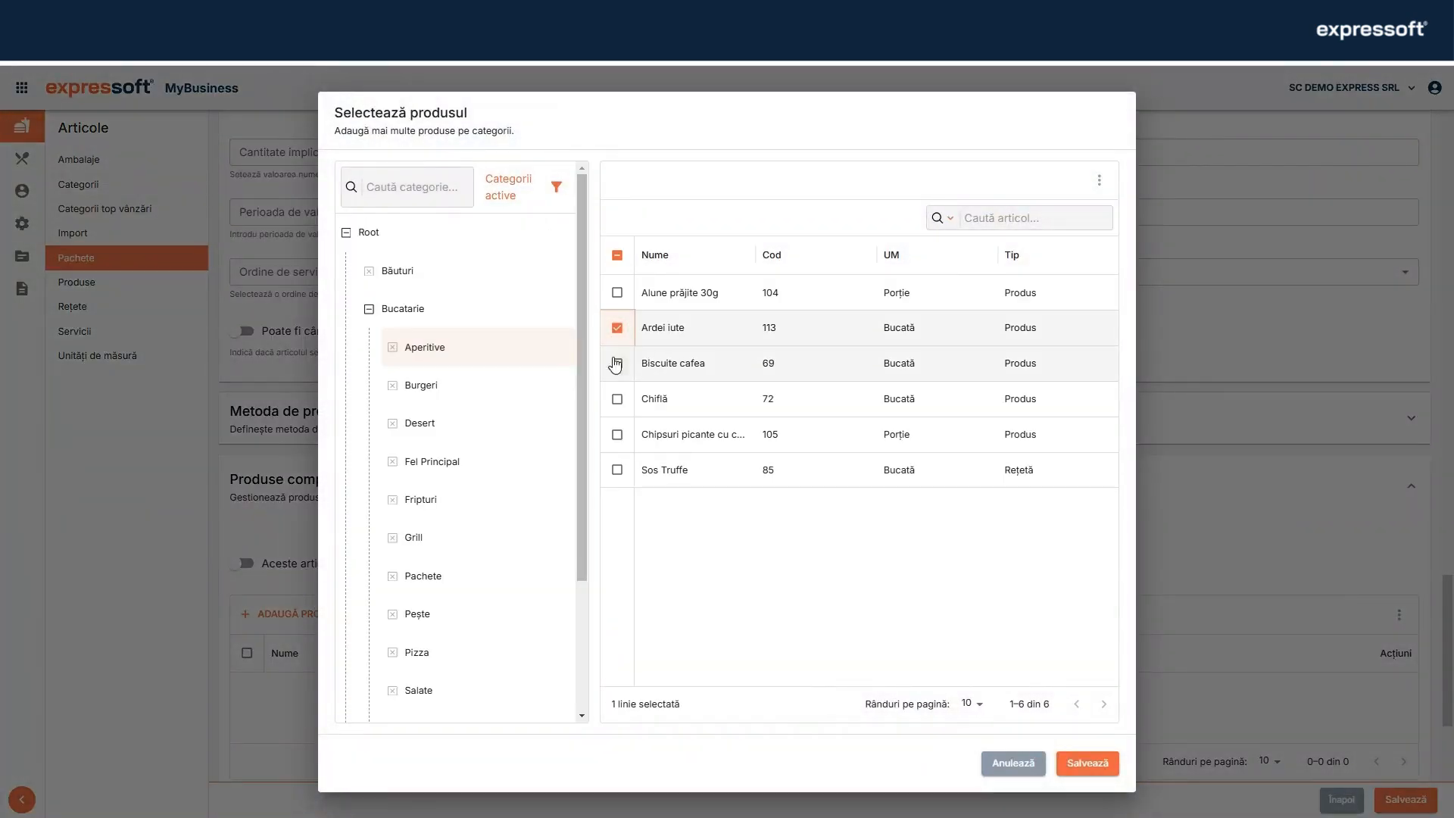
left_click(617, 399)
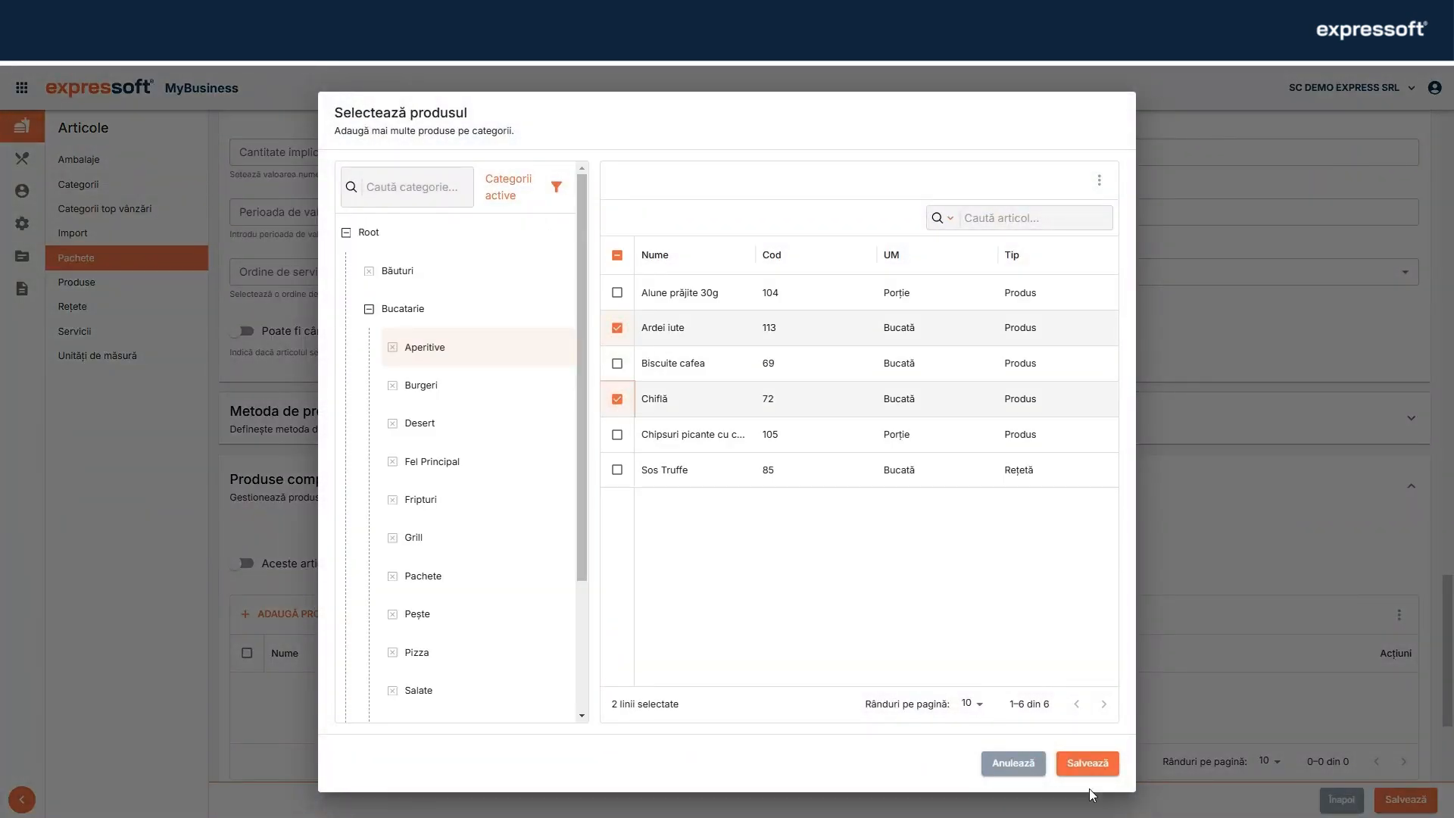
left_click(1087, 764)
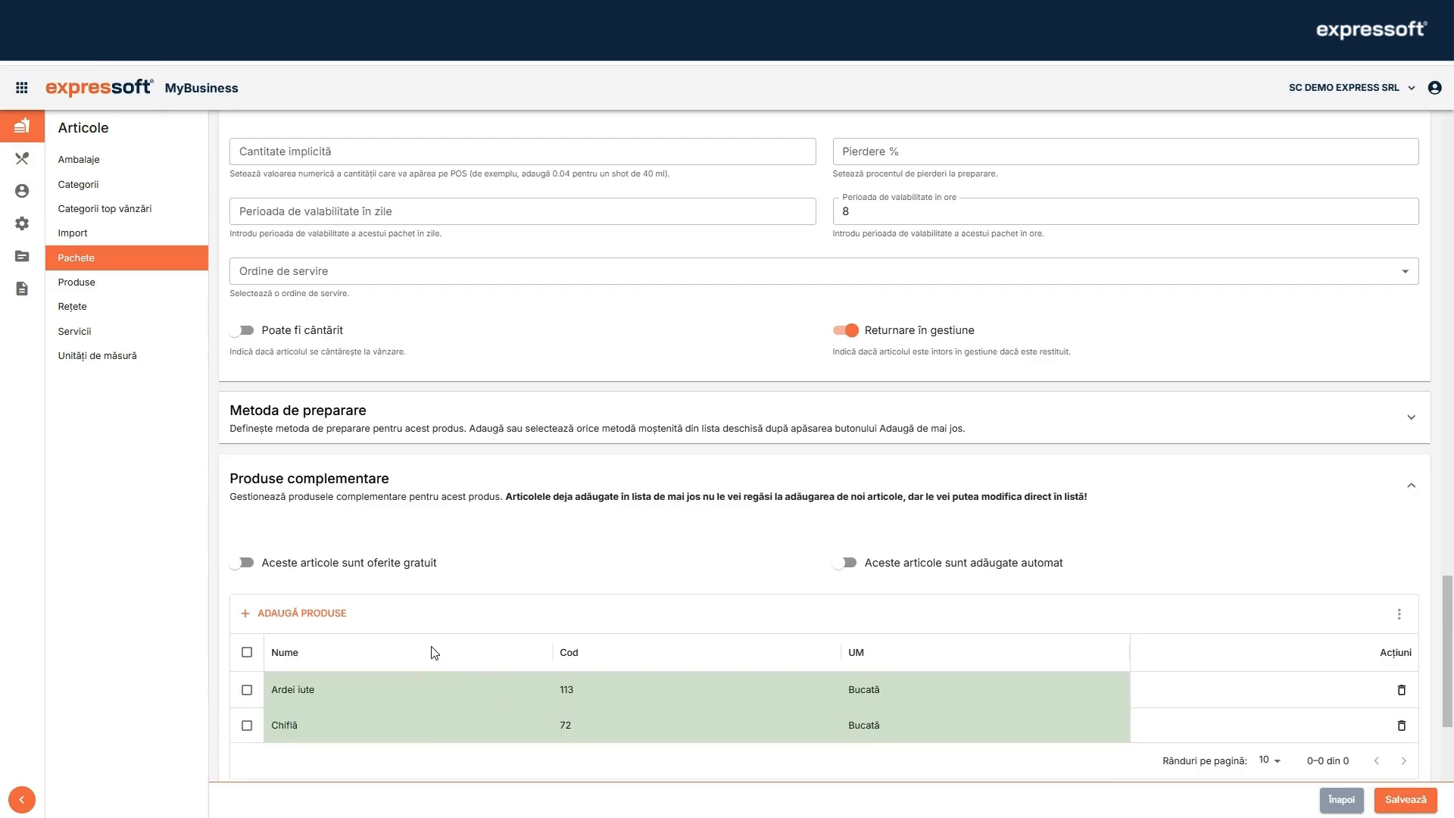
scroll(322, 572, "down", 2)
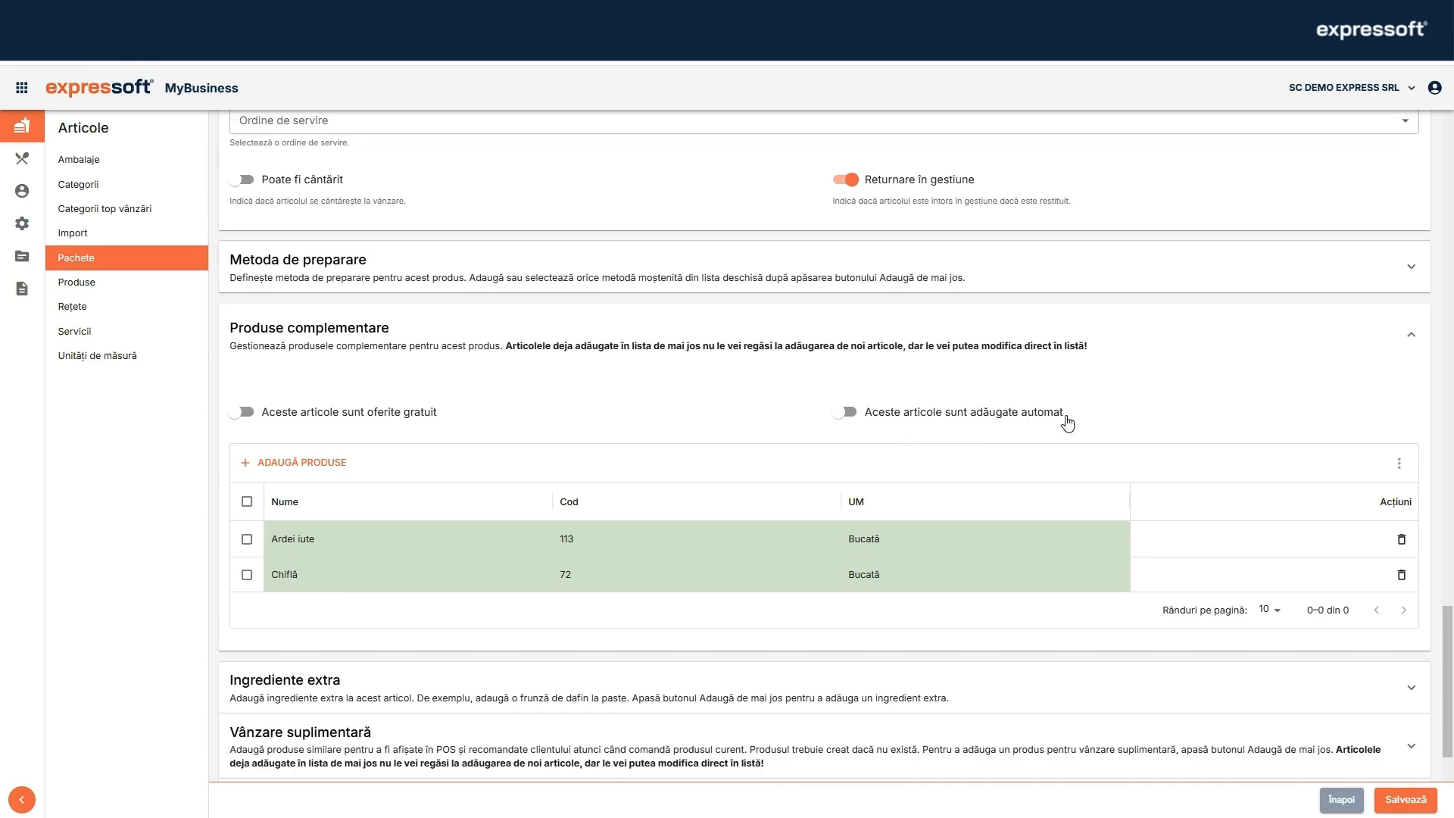
left_click(246, 415)
Step: Add Salata de varză albă, Boresc- apa plata 0,5l and Expresso 50ml as additional-sale products in the Vânzare suplimentară section
scroll(498, 437, "down", 3)
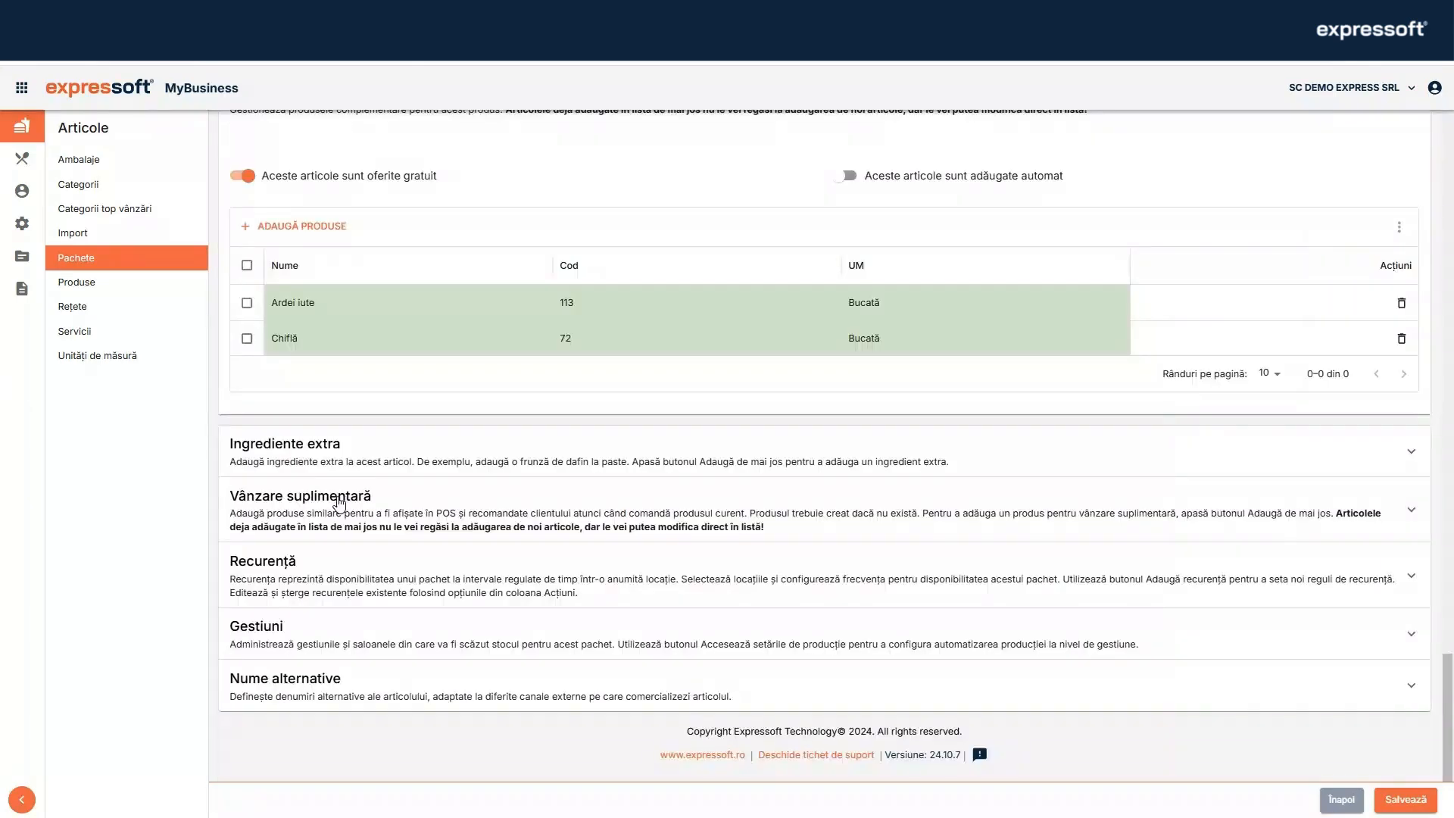
left_click(338, 503)
left_click(324, 539)
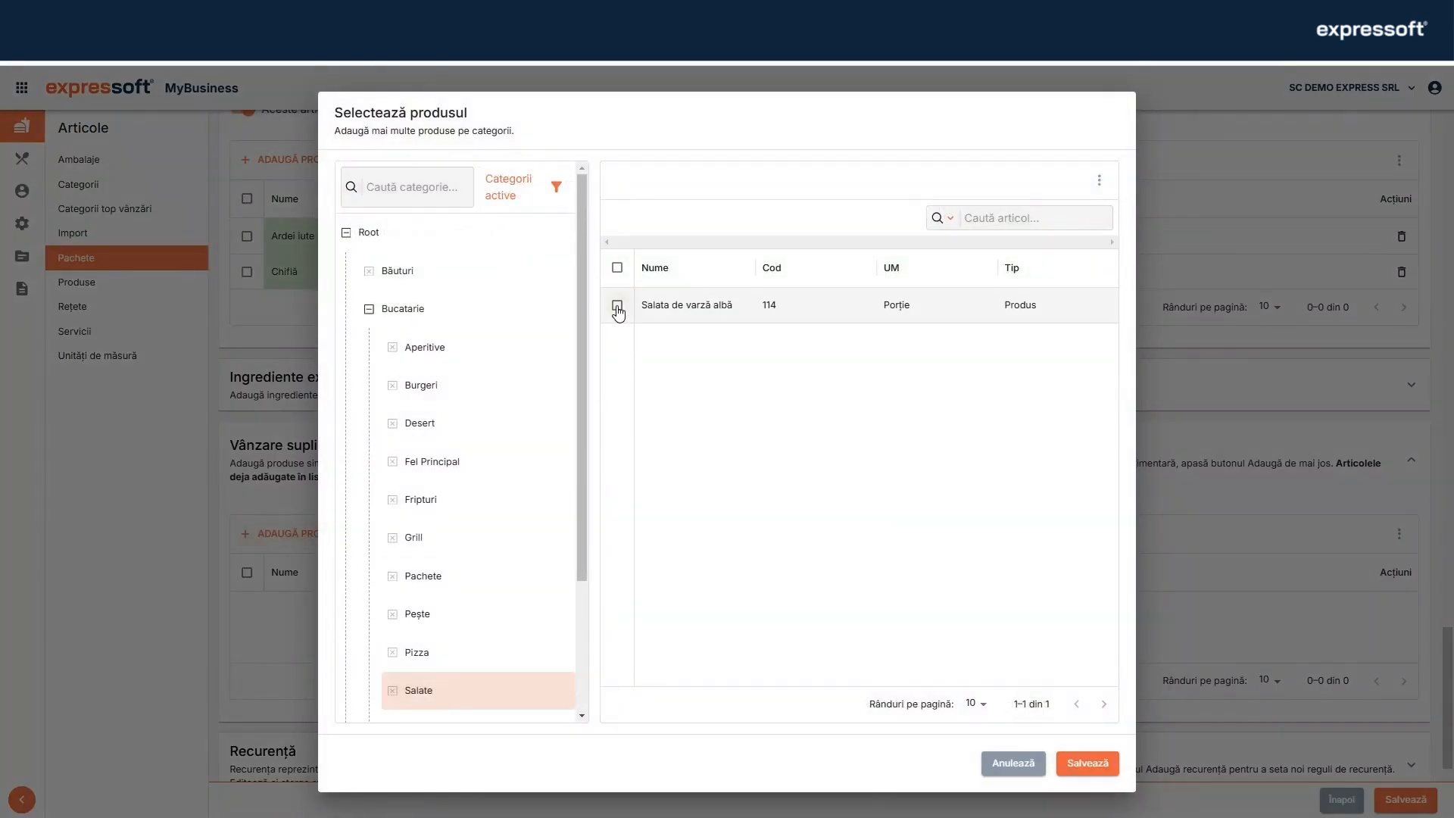
left_click(617, 307)
left_click(1093, 764)
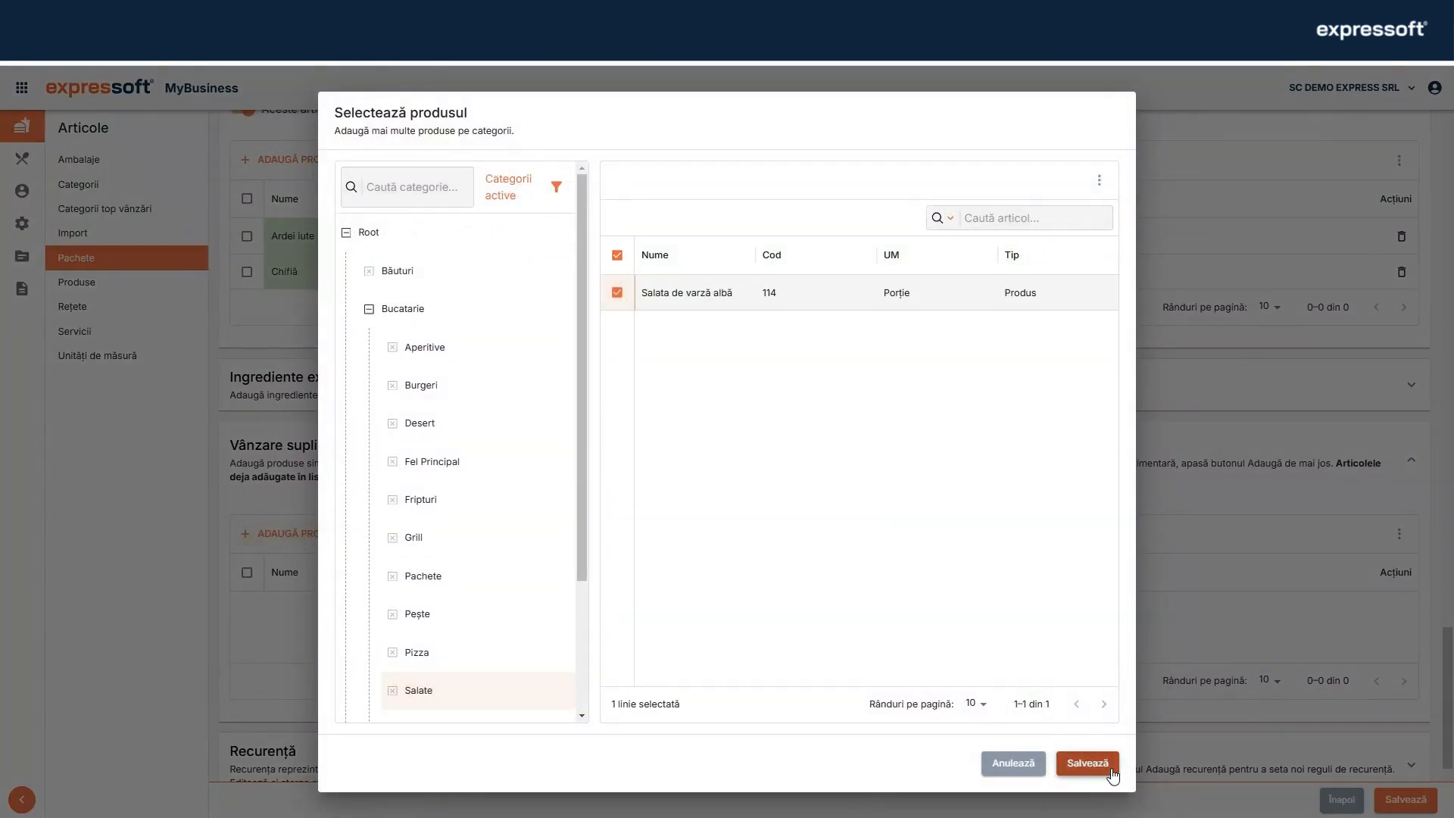
left_click(279, 539)
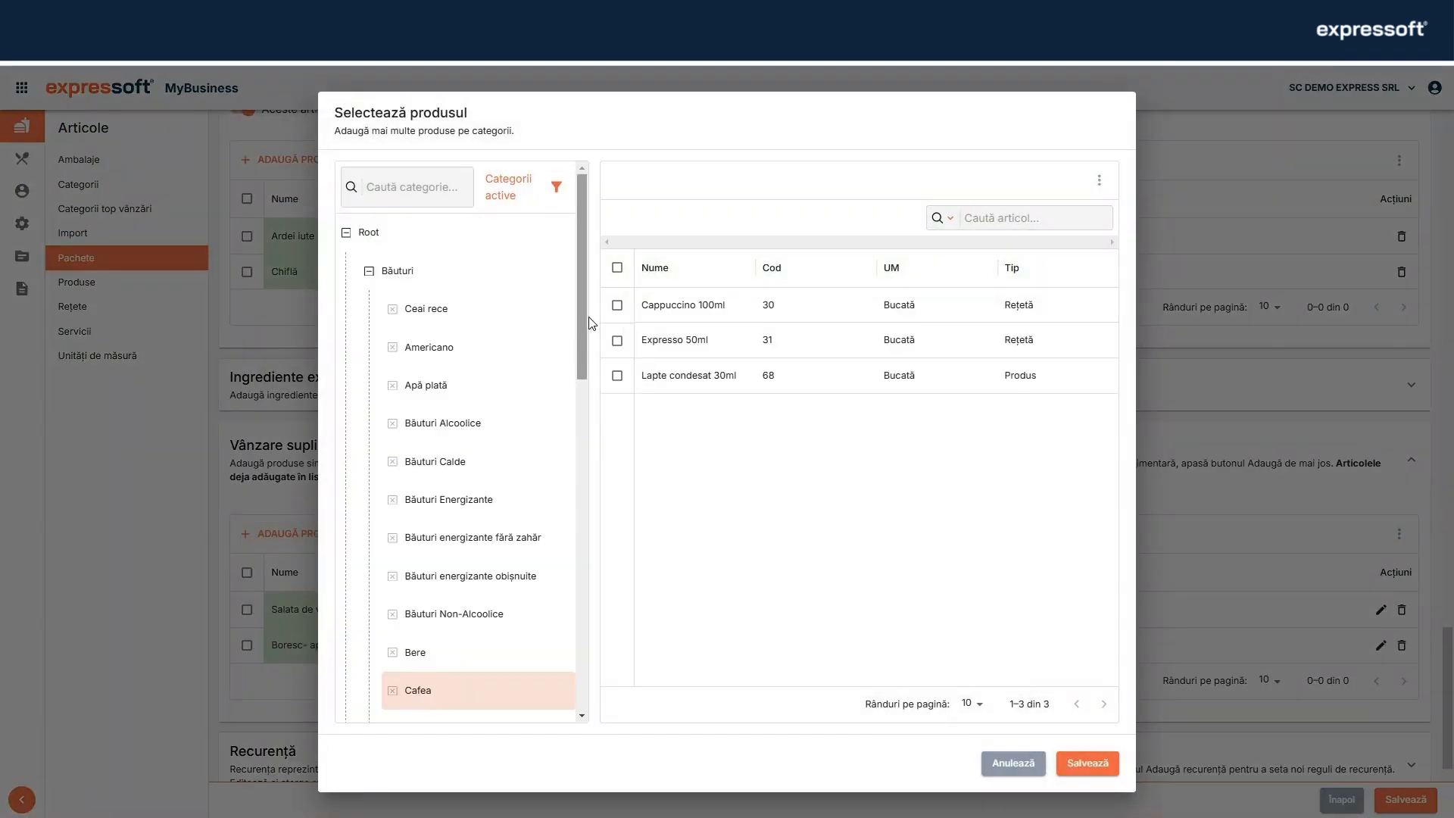
left_click(617, 340)
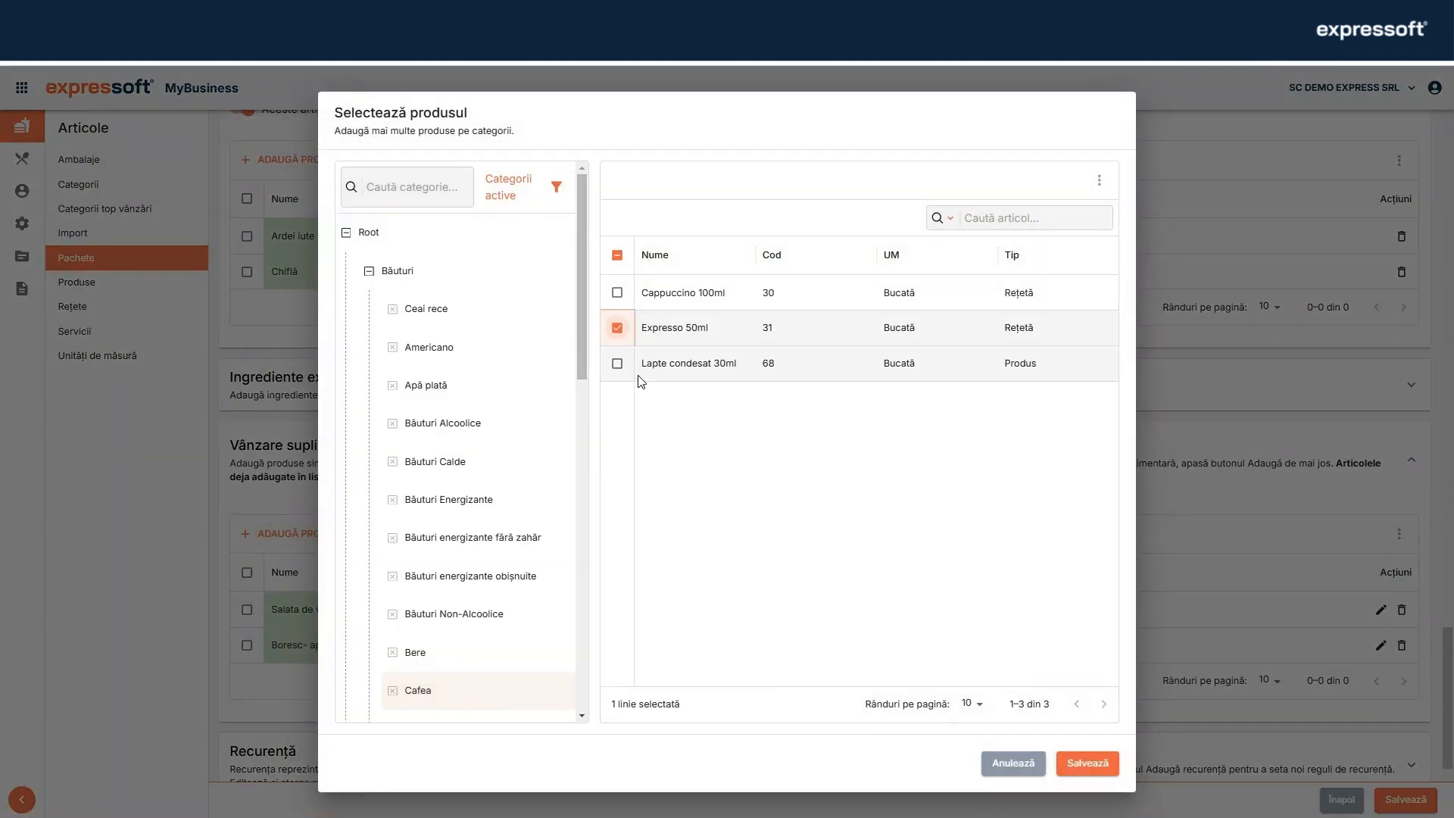
left_click(1099, 767)
Step: Add a recurrence for Restaurant unitate in Noiembrie on Joi, from 12:00 to 17:00, valid 11/11/2024 to 11/30/2024
scroll(284, 570, "down", 3)
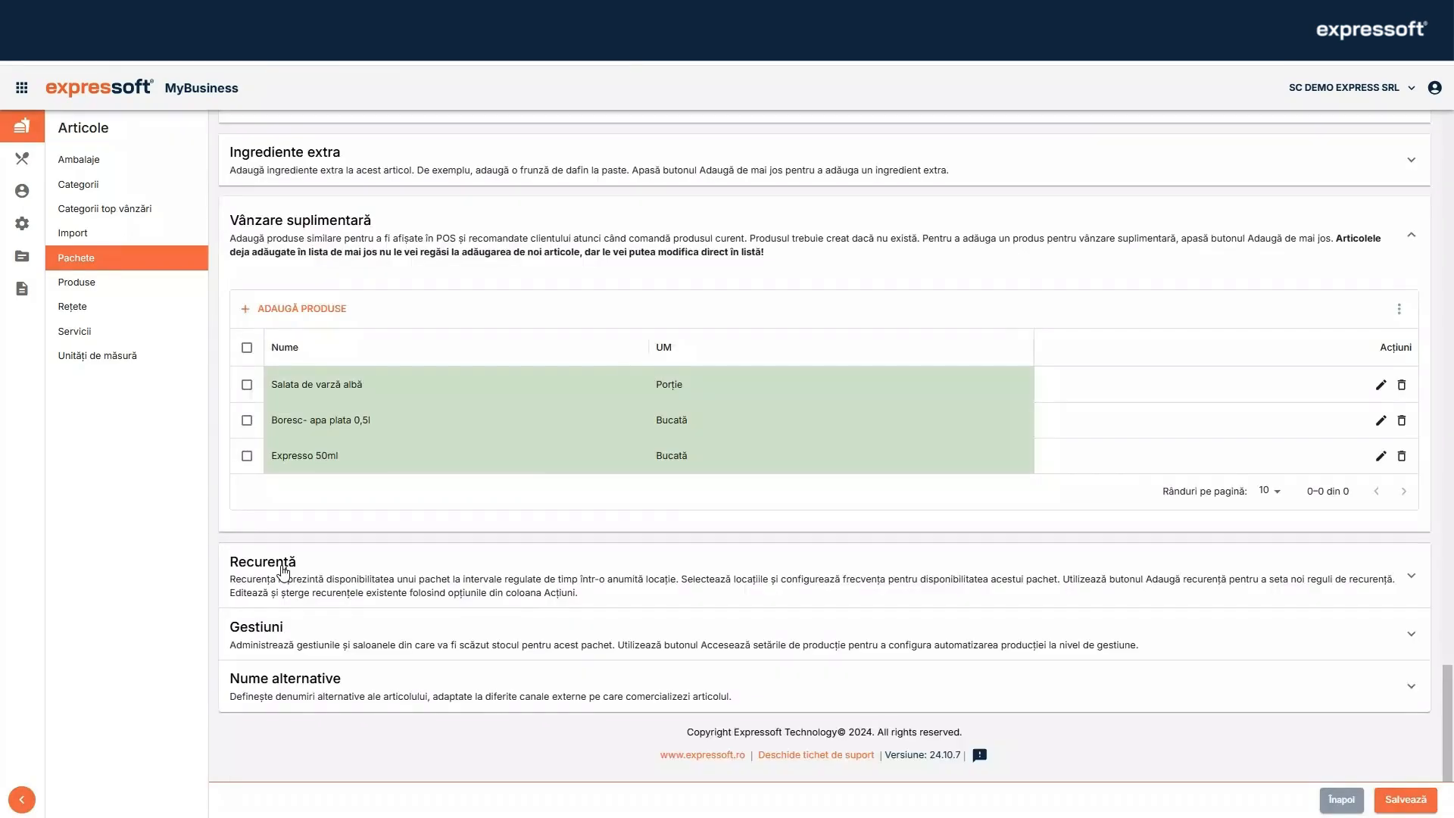
left_click(284, 570)
left_click(303, 503)
type("Restaurant unitate")
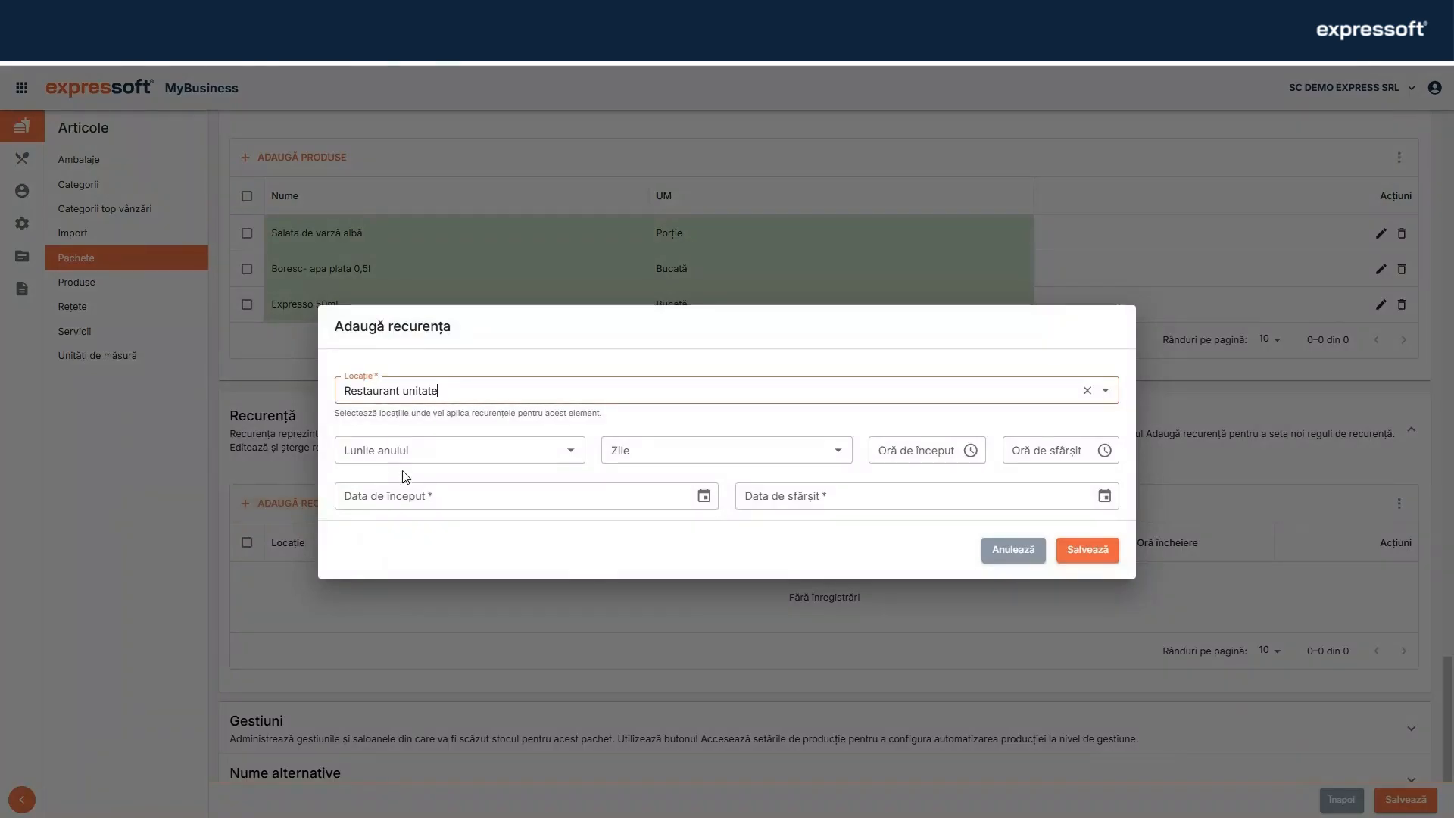
left_click(406, 452)
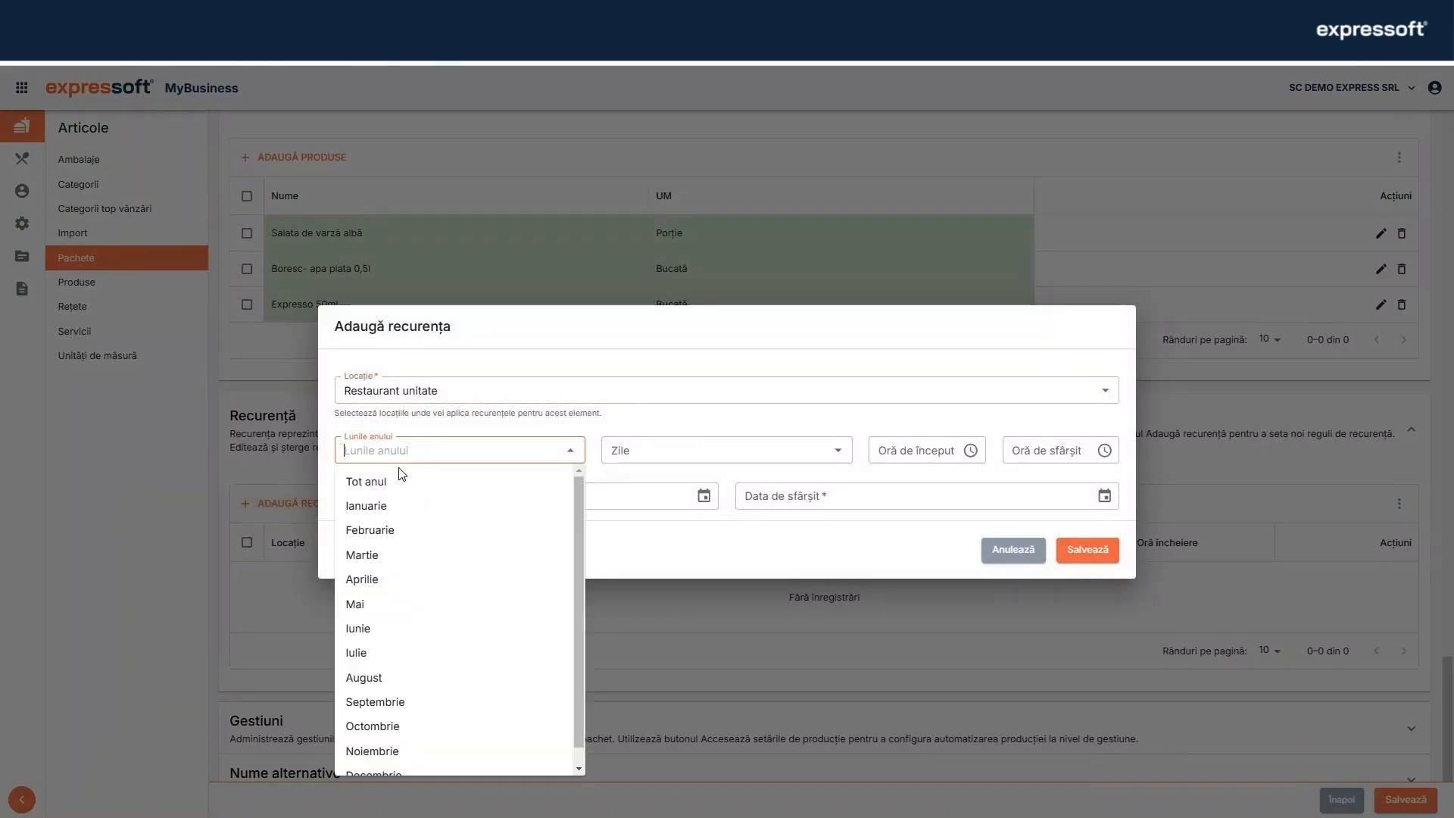
left_click(399, 751)
left_click(621, 450)
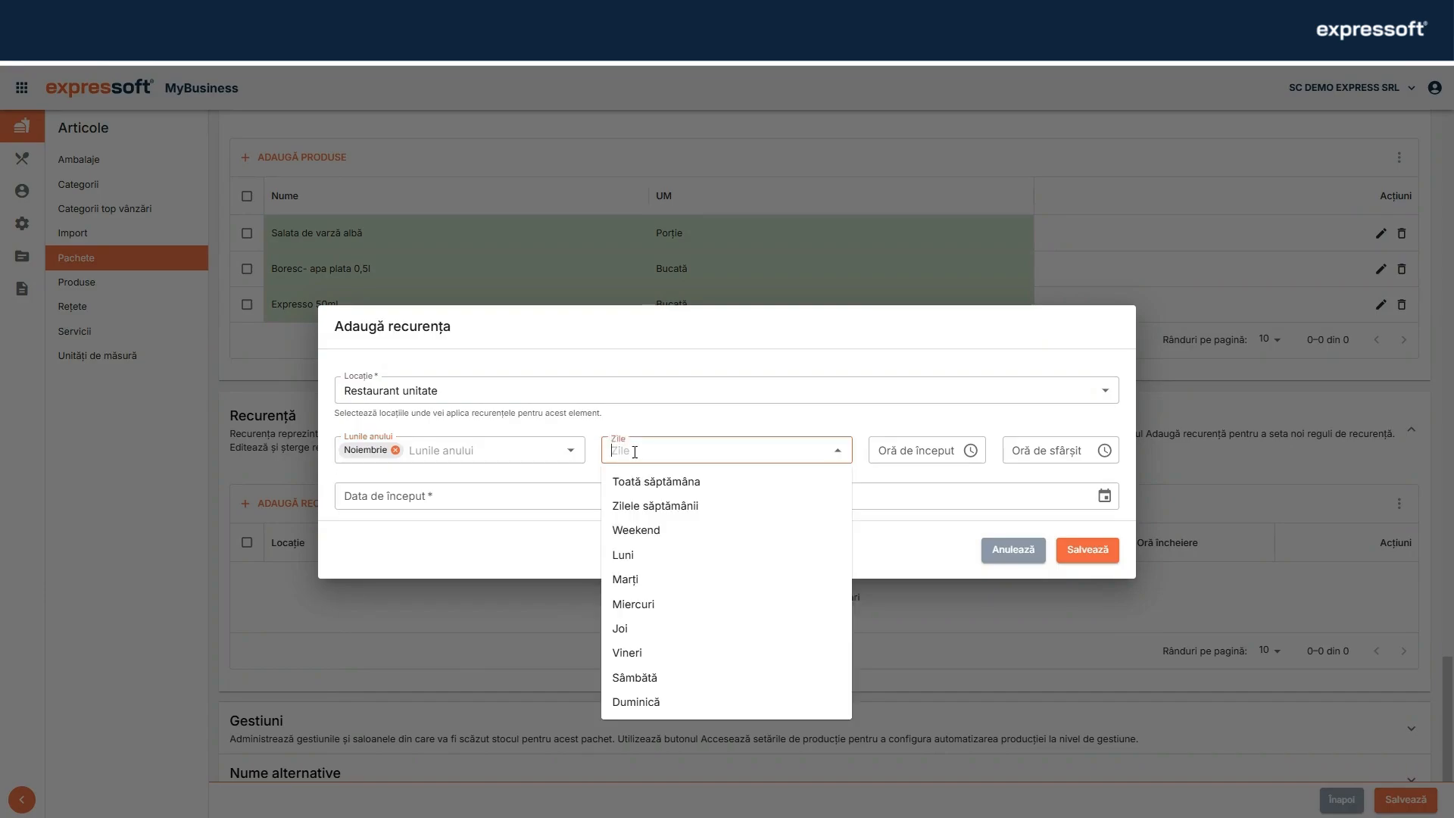
left_click(653, 640)
left_click(637, 502)
left_click(704, 497)
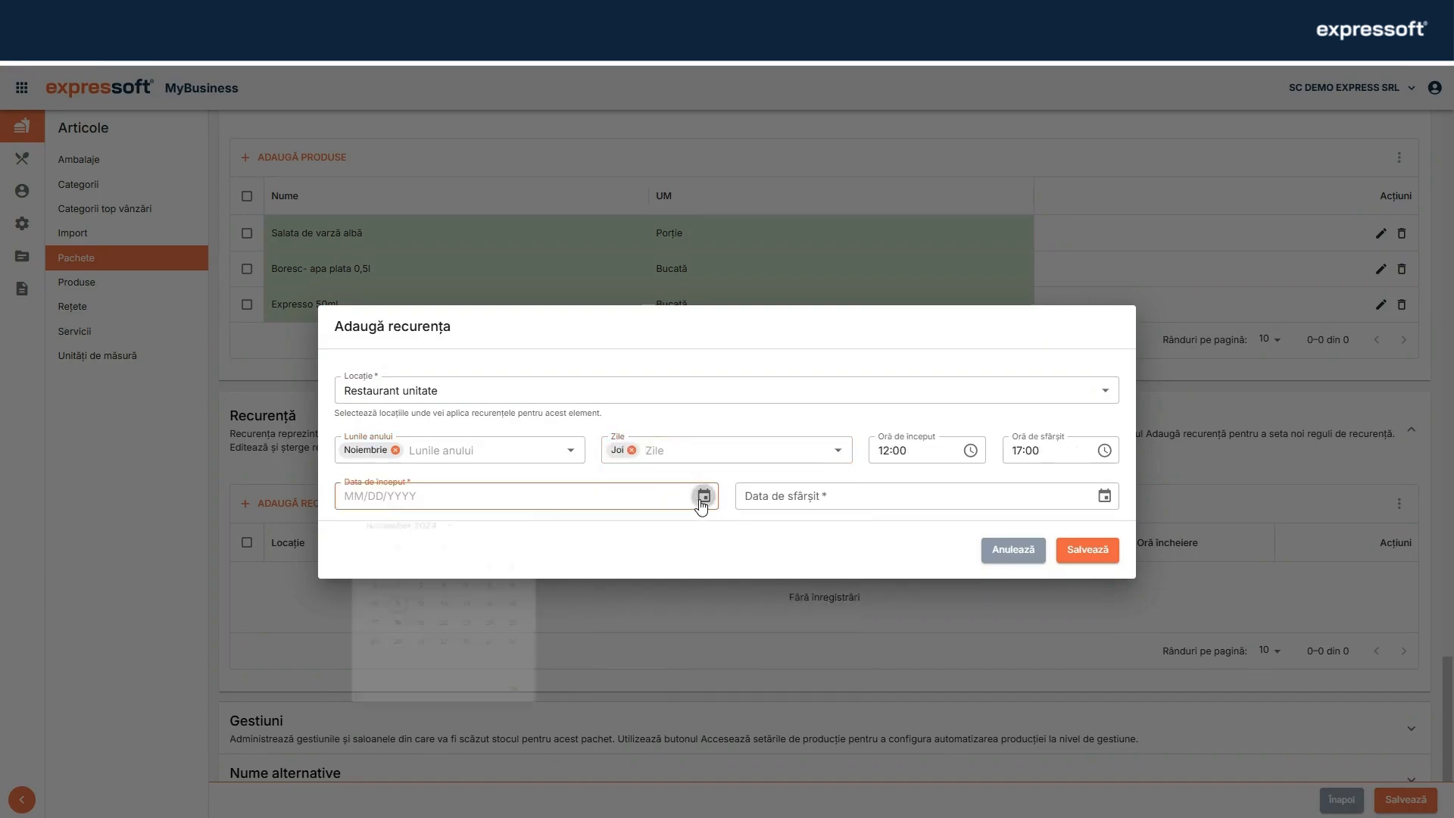
left_click(393, 642)
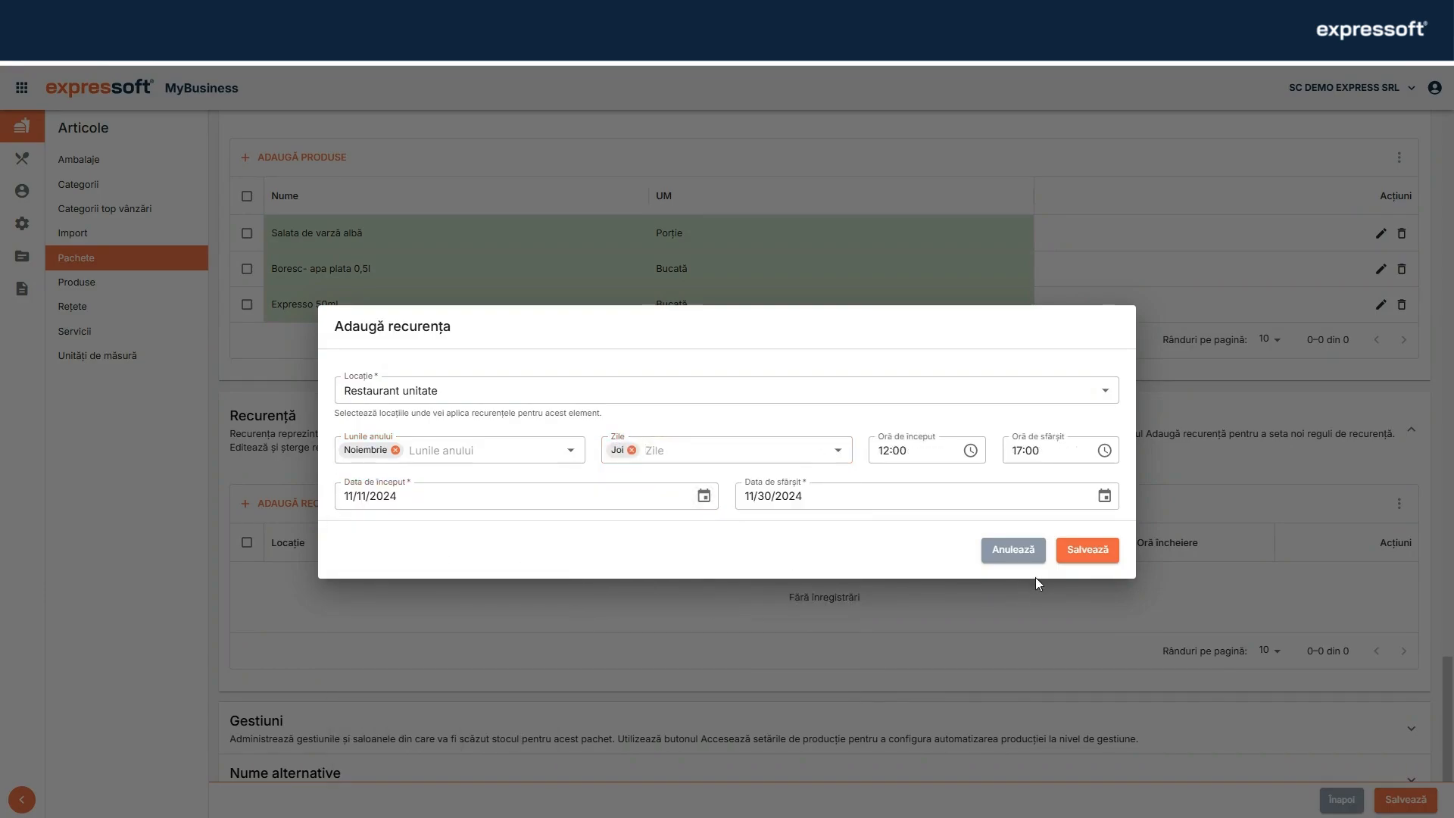
left_click(1098, 555)
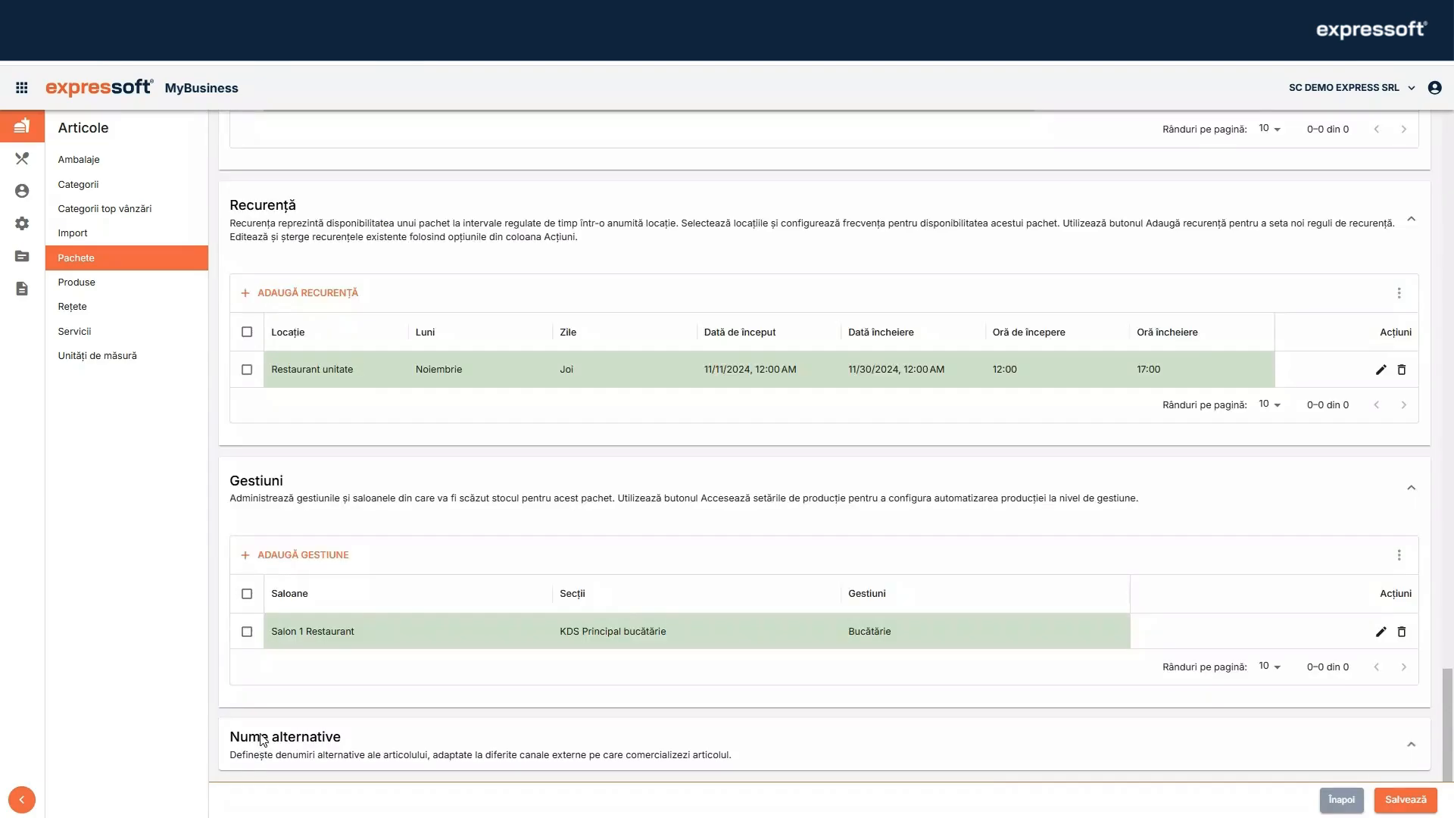
Step: Add the alternative name "Joia Răsfățată" with domain type Canal extern in the Nume alternative section
left_click(260, 739)
scroll(262, 723, "down", 5)
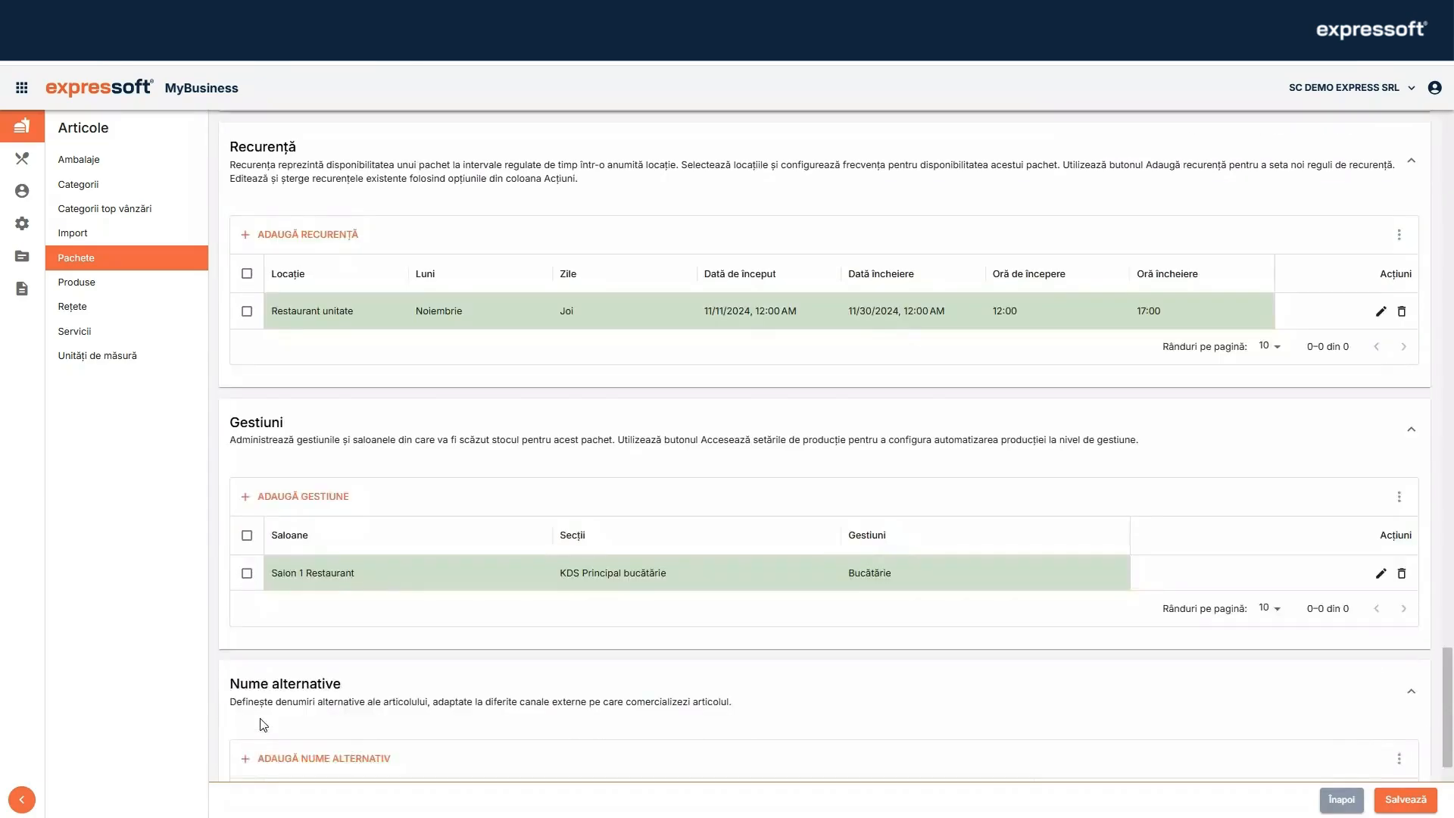
left_click(299, 534)
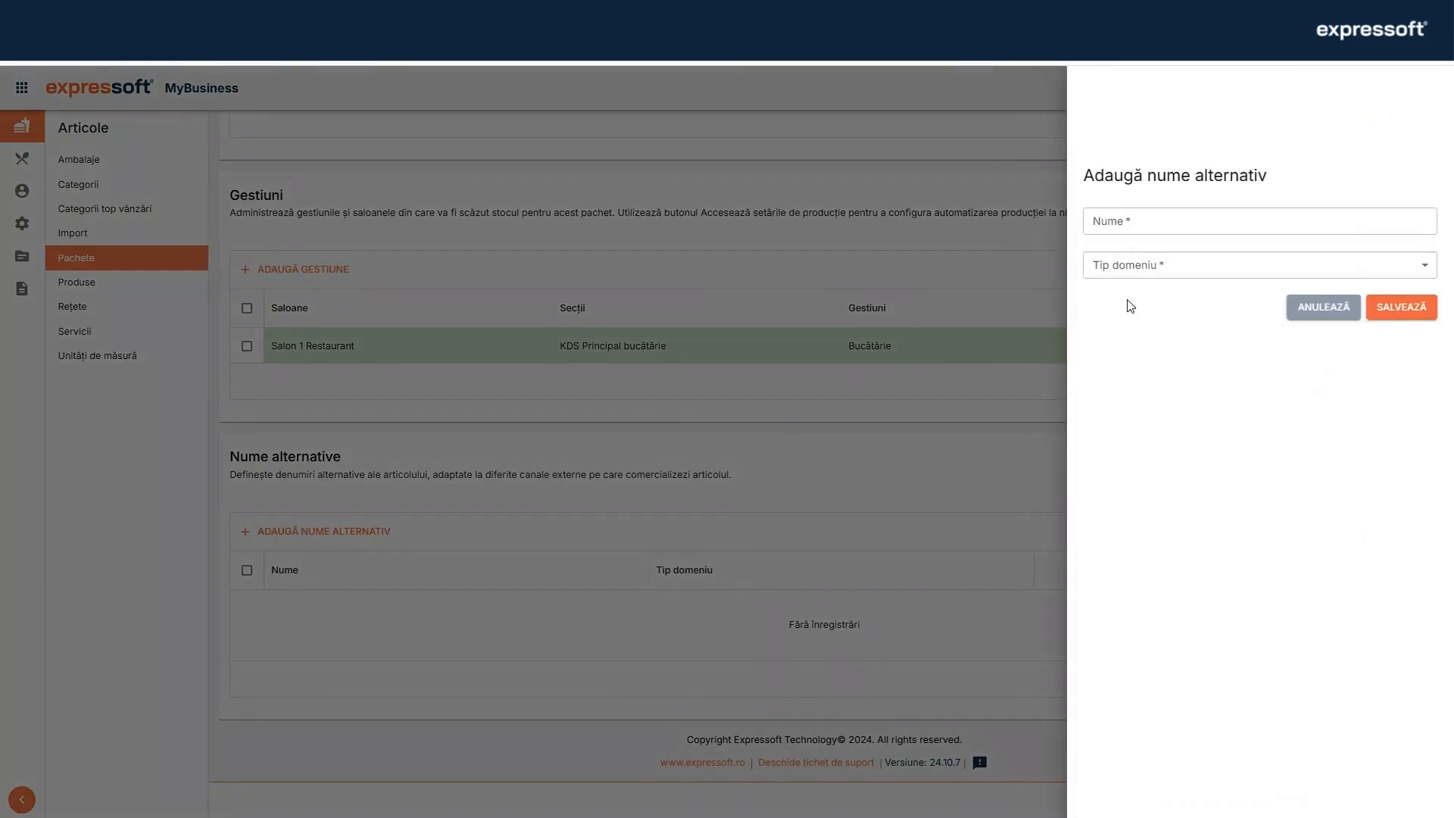
left_click(1131, 221)
type("Joia Răsfățată")
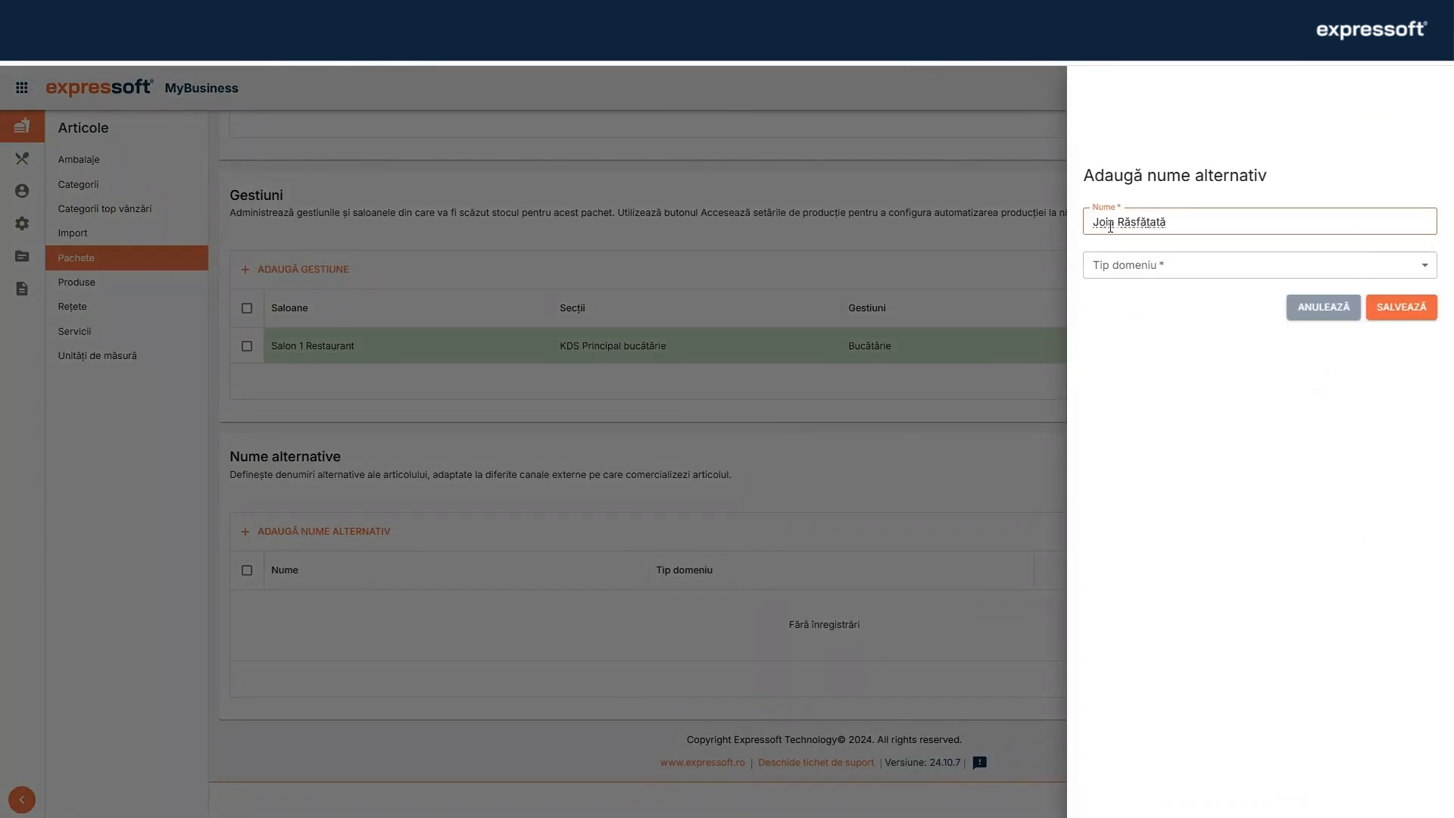
left_click(1178, 271)
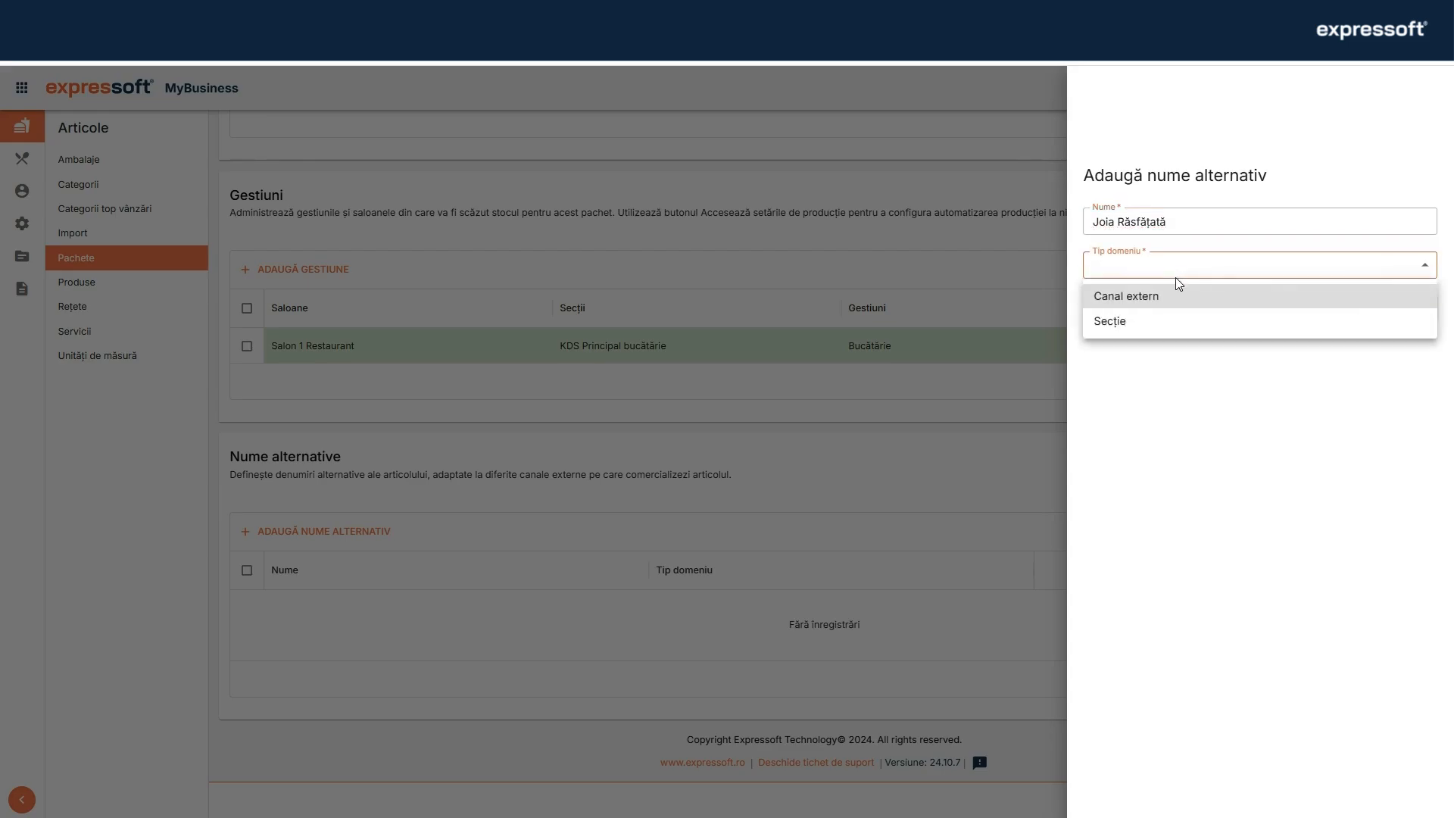
left_click(1169, 298)
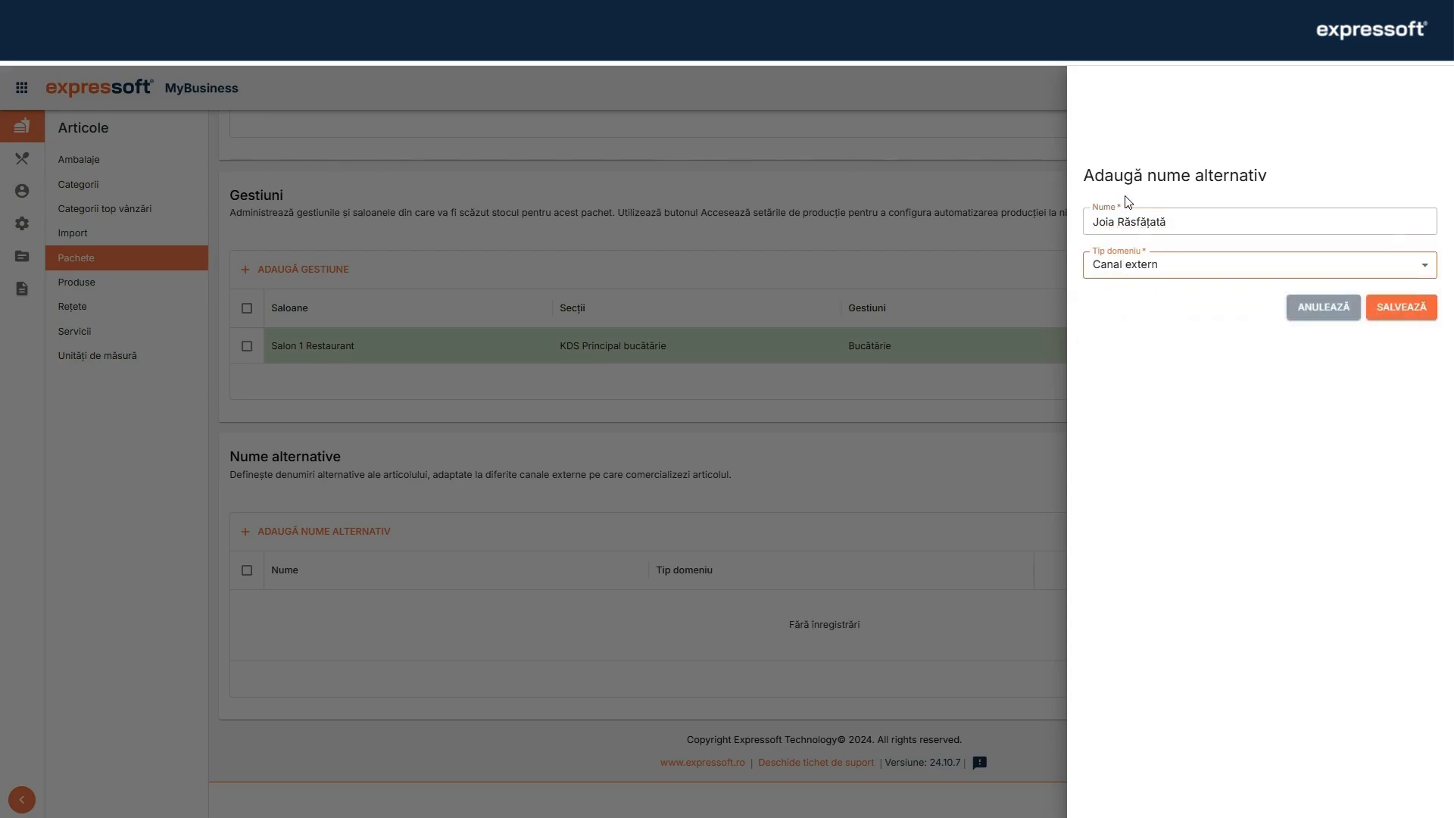
left_click(1399, 311)
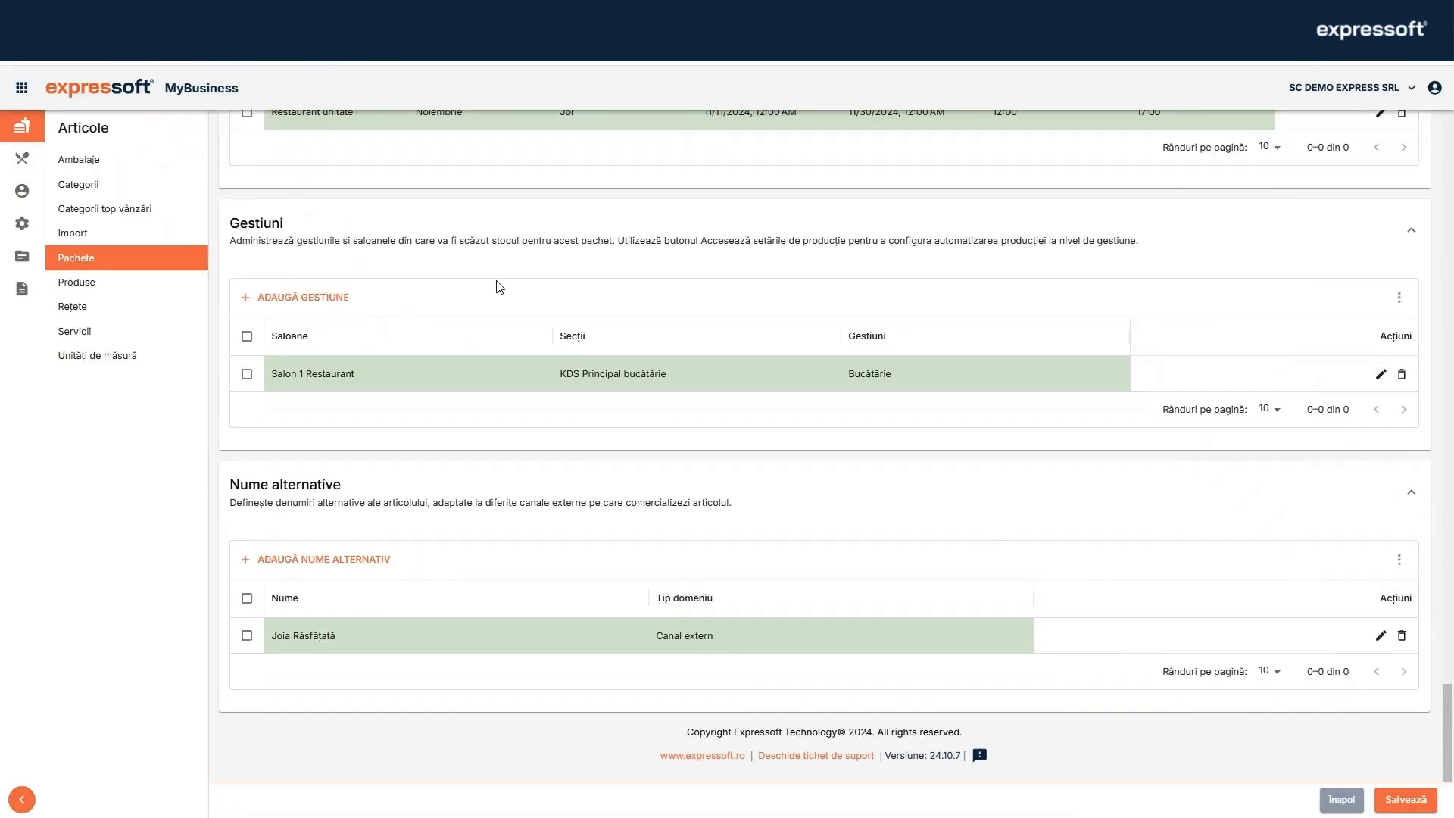
Step: Review the completed sections and save the Meniul zilei -JOI package
scroll(496, 265, "up", 4)
scroll(490, 237, "up", 5)
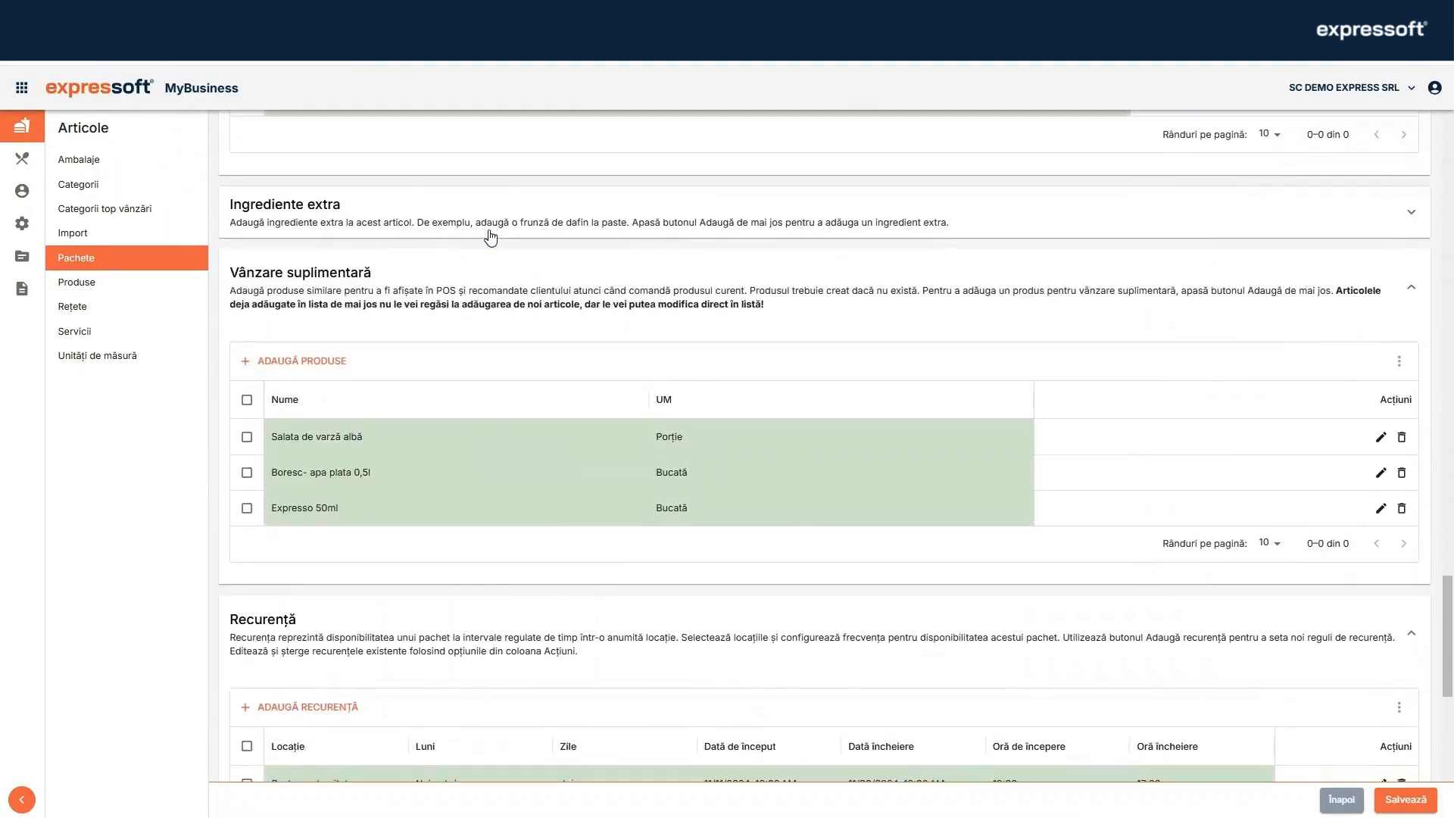
scroll(490, 238, "down", 10)
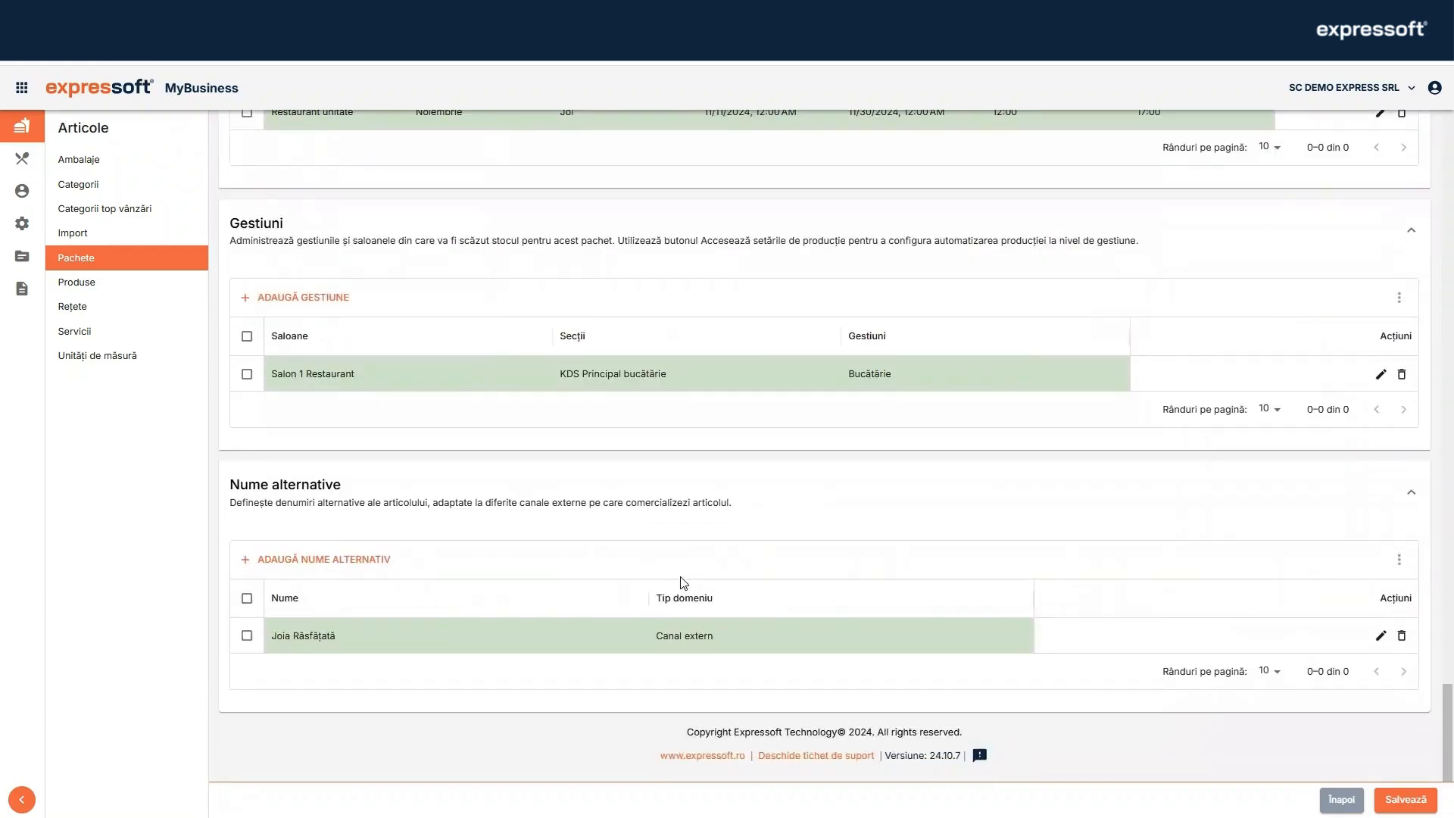
left_click(1405, 801)
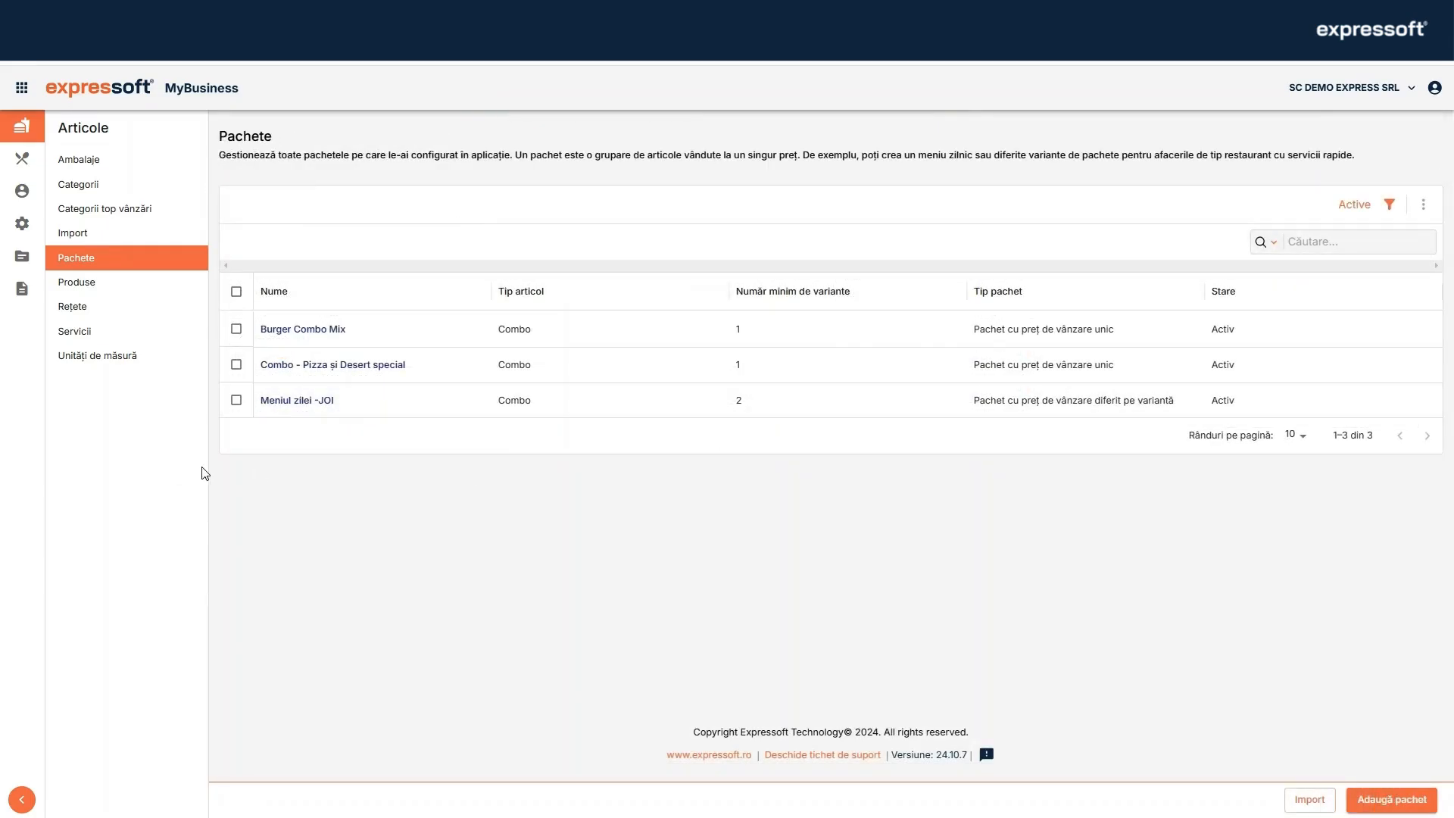
Step: Open the Burger Combo Mix package and move the Garnitură variant above Băutură
left_click(286, 333)
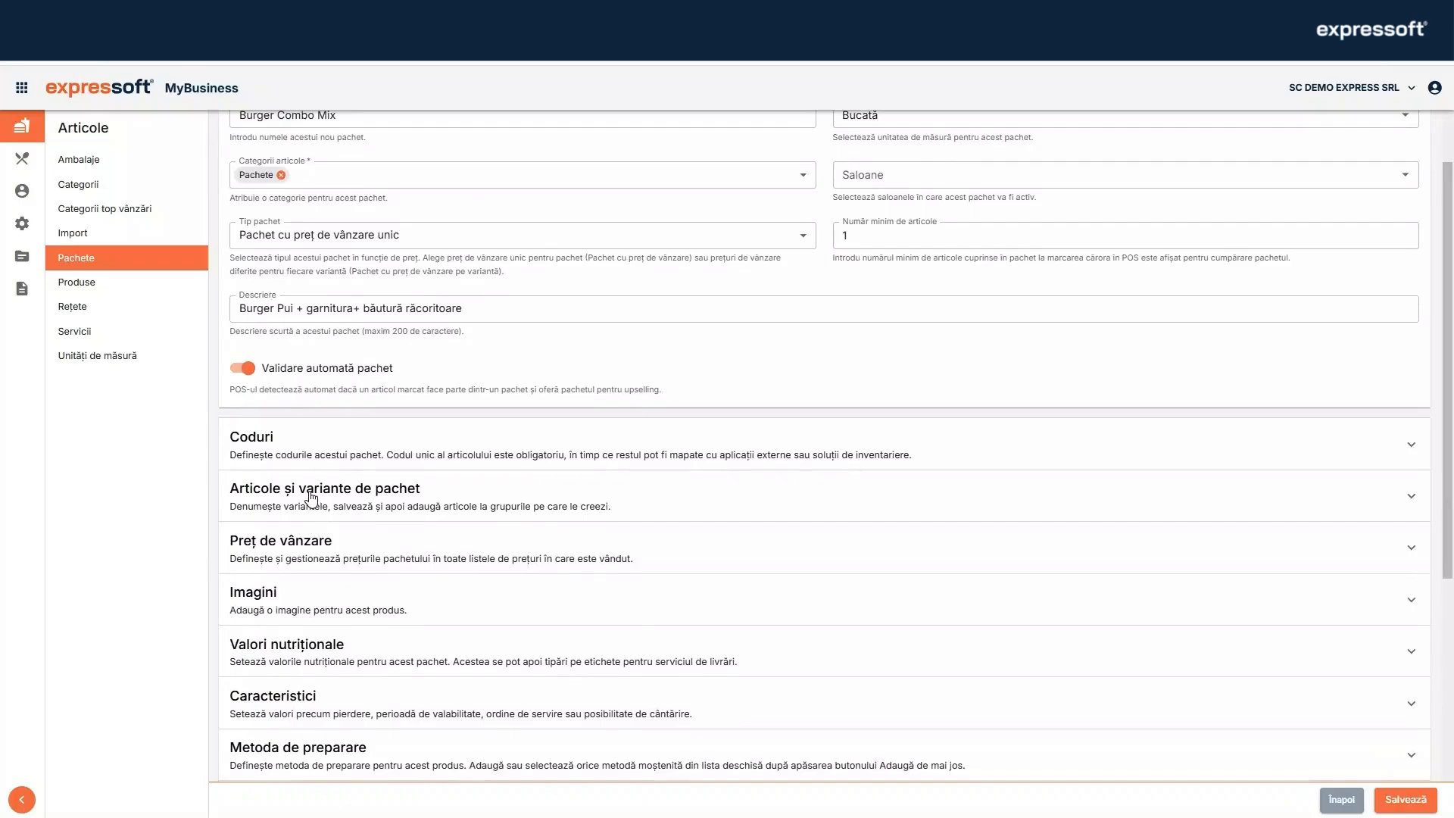
left_click(310, 499)
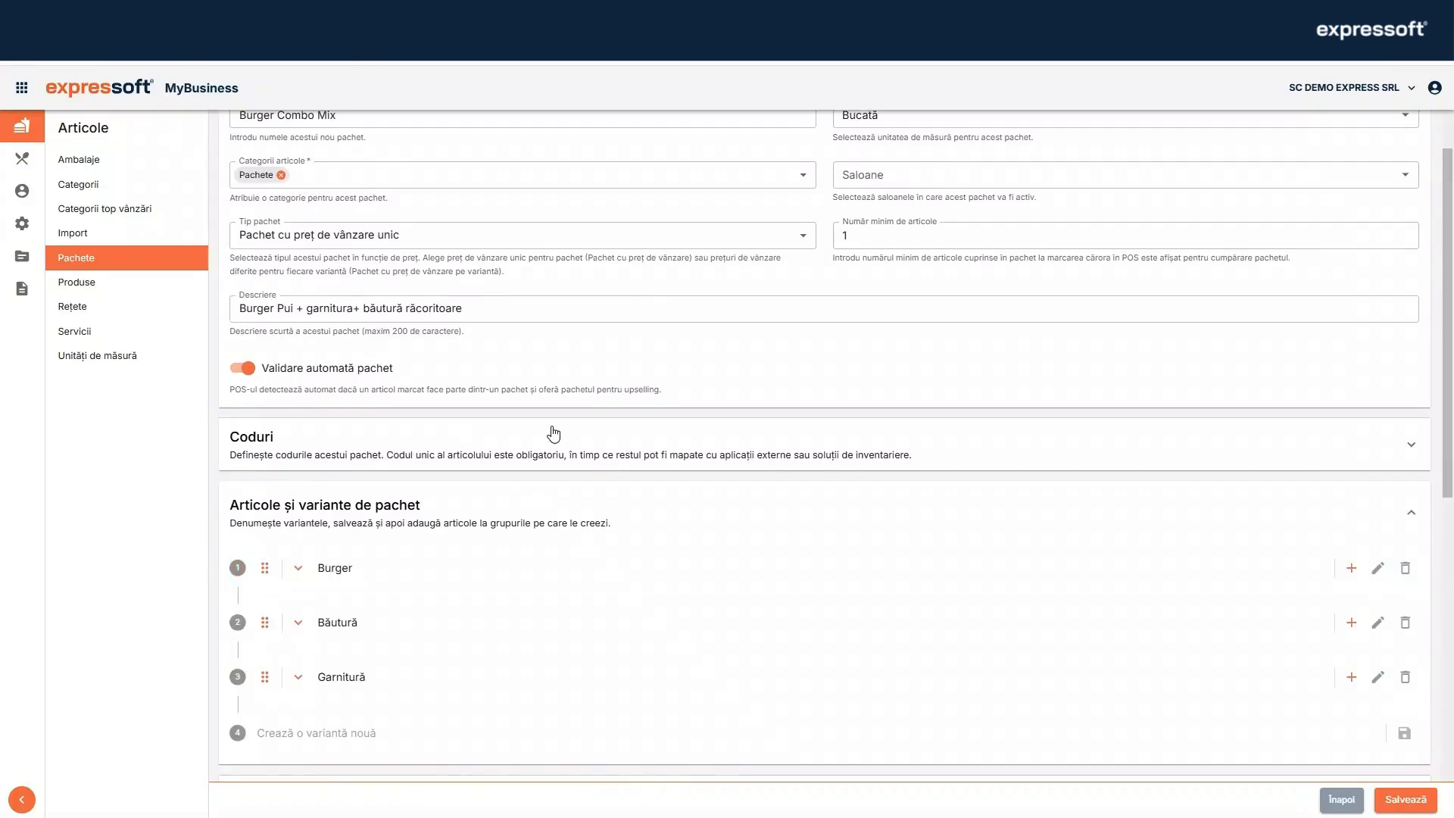
scroll(553, 433, "down", 2)
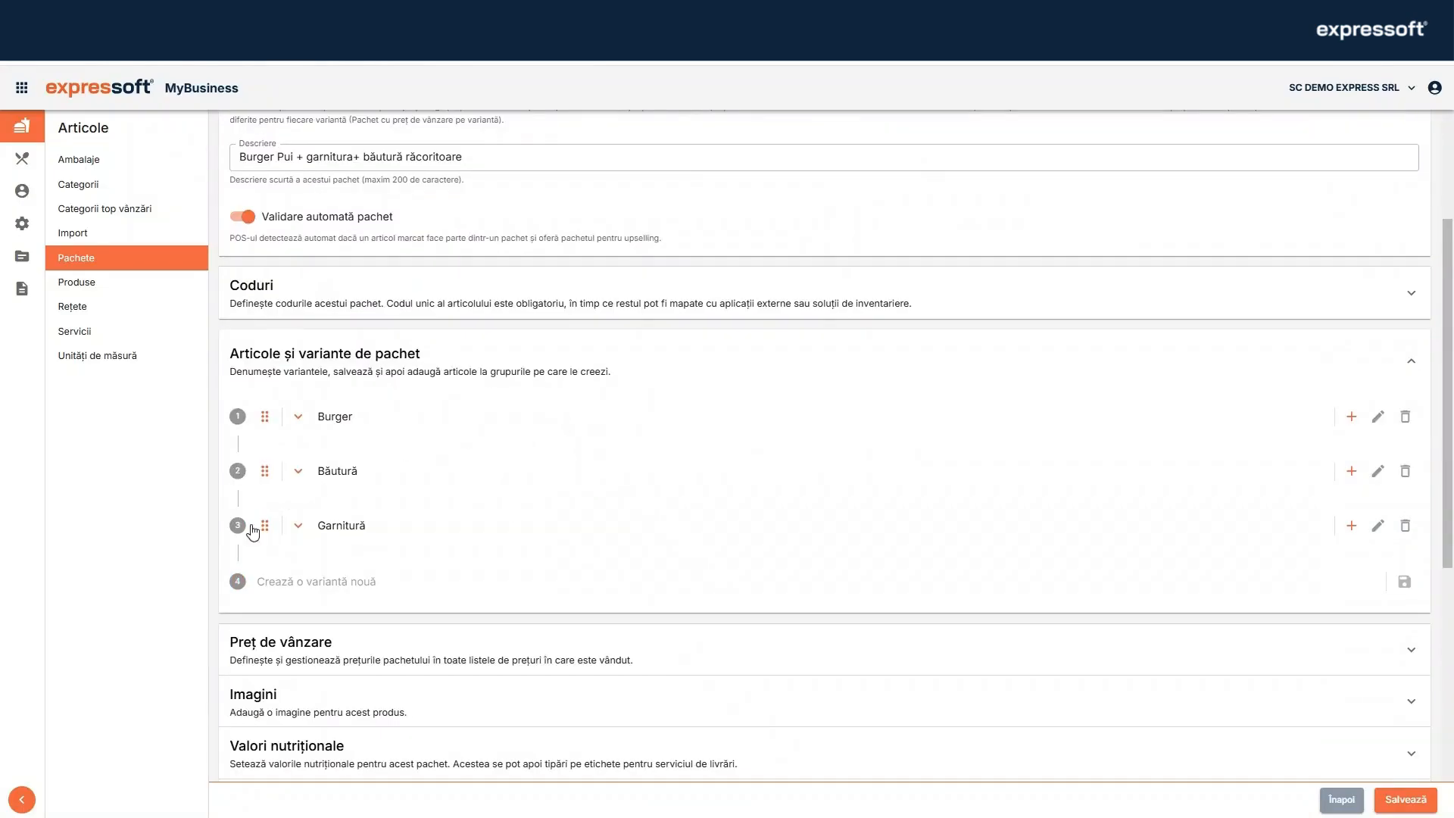
left_click_drag(258, 533, 266, 471)
Step: Add Bere Draft 300ml to the Băutură variant of the Burger Combo Mix package
left_click(297, 527)
left_click(1349, 530)
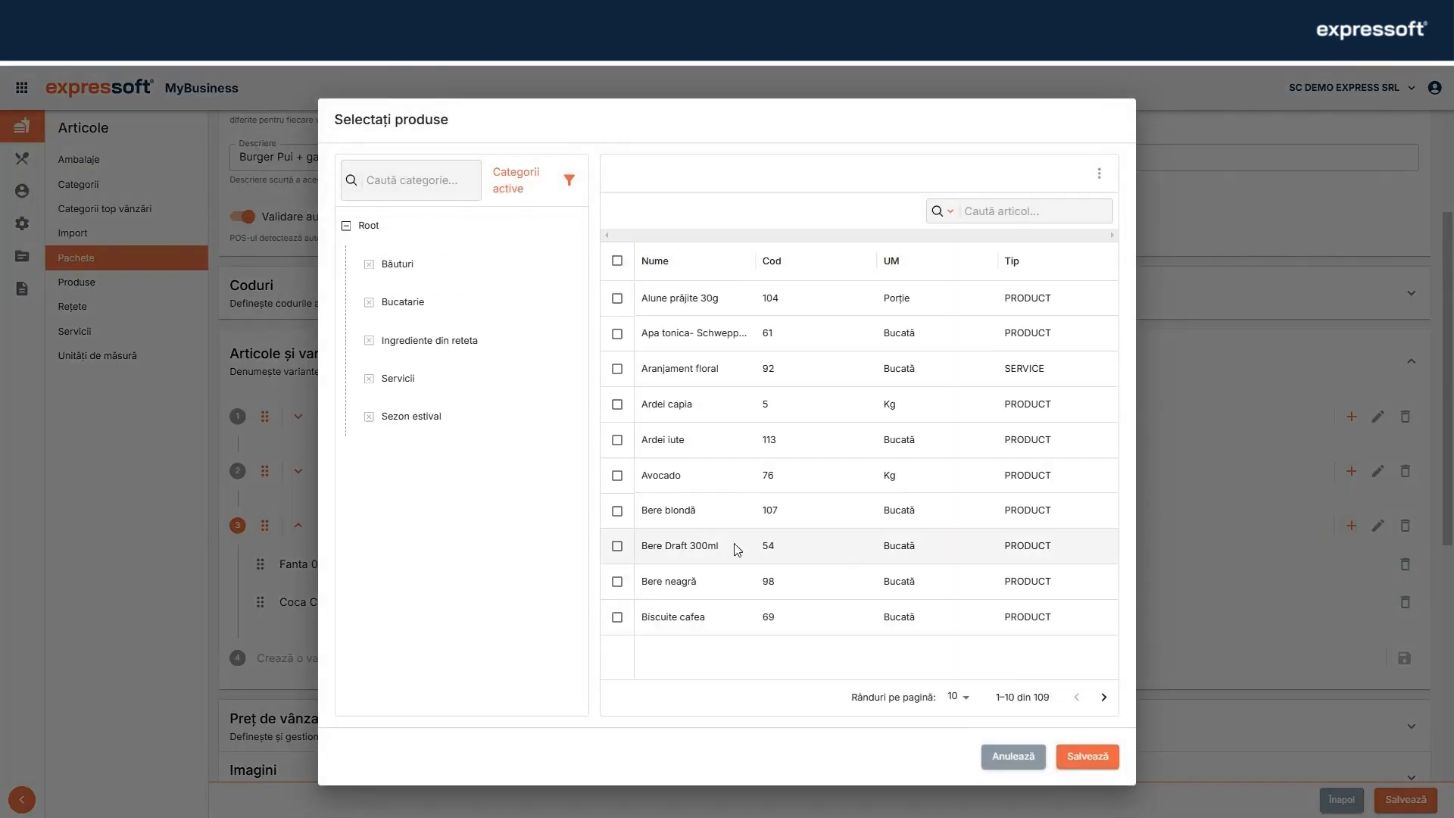
left_click(617, 546)
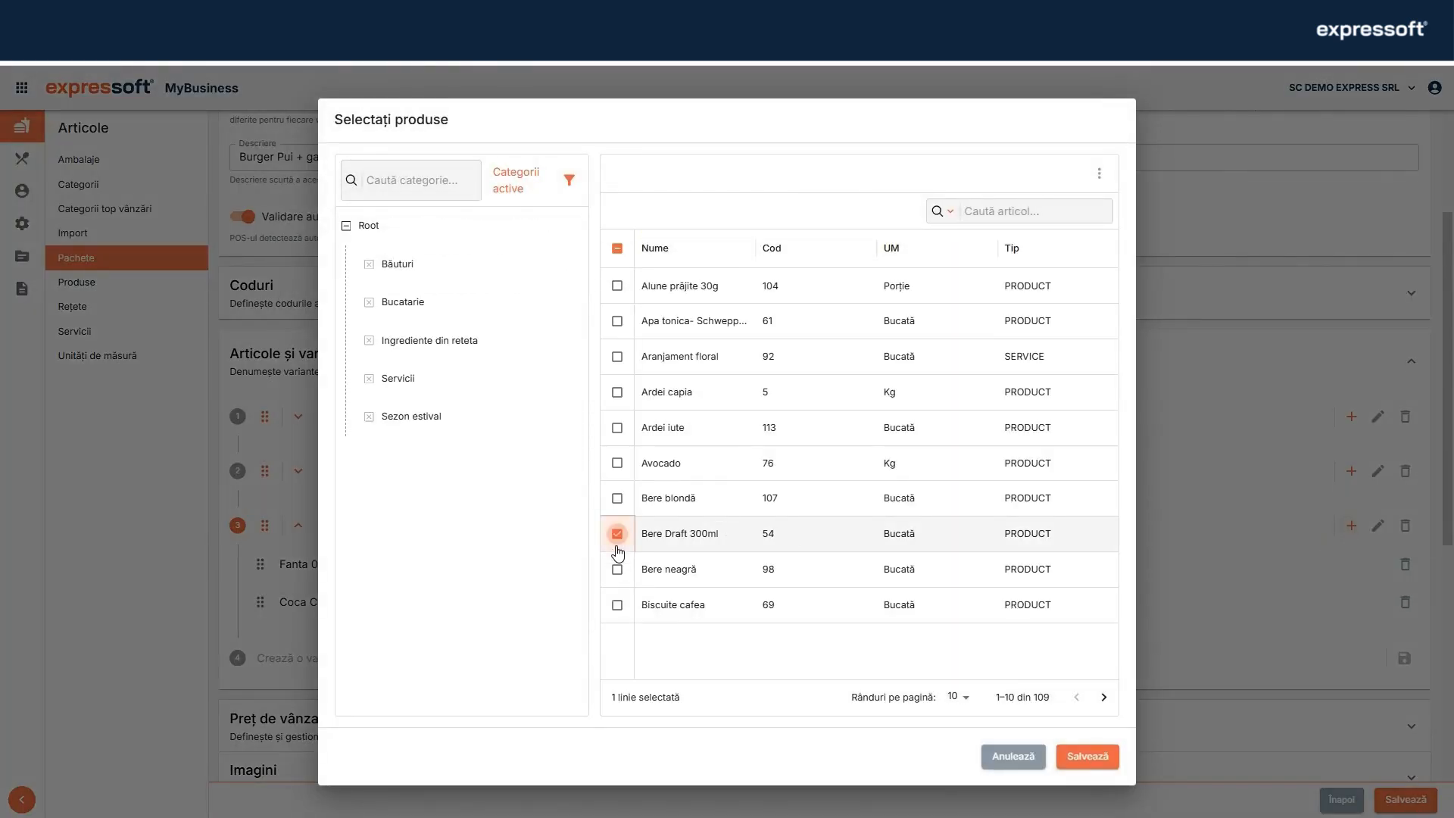
left_click(1087, 756)
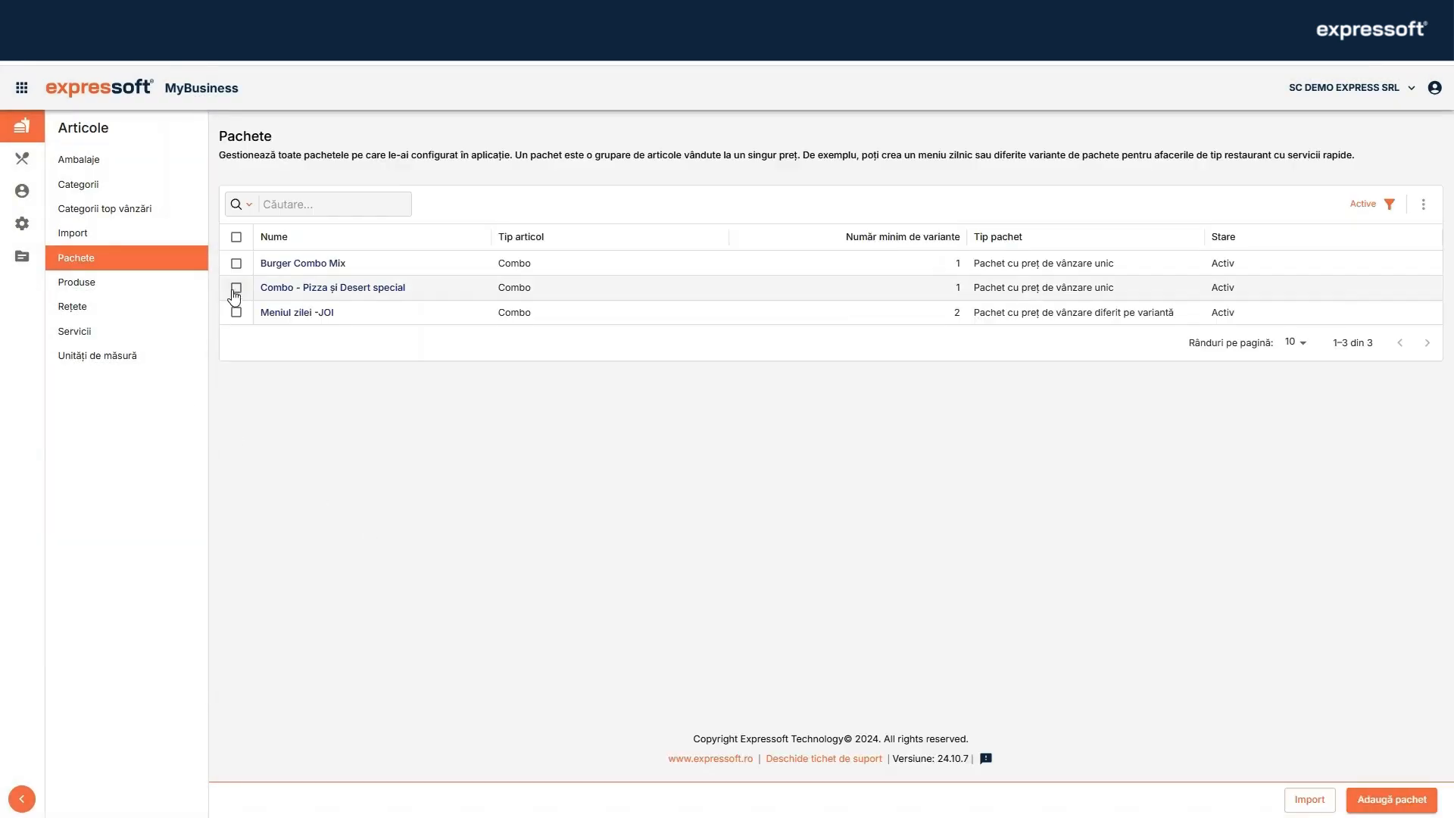
Step: Deactivate the package Combo - Pizza și Desert special
left_click(236, 287)
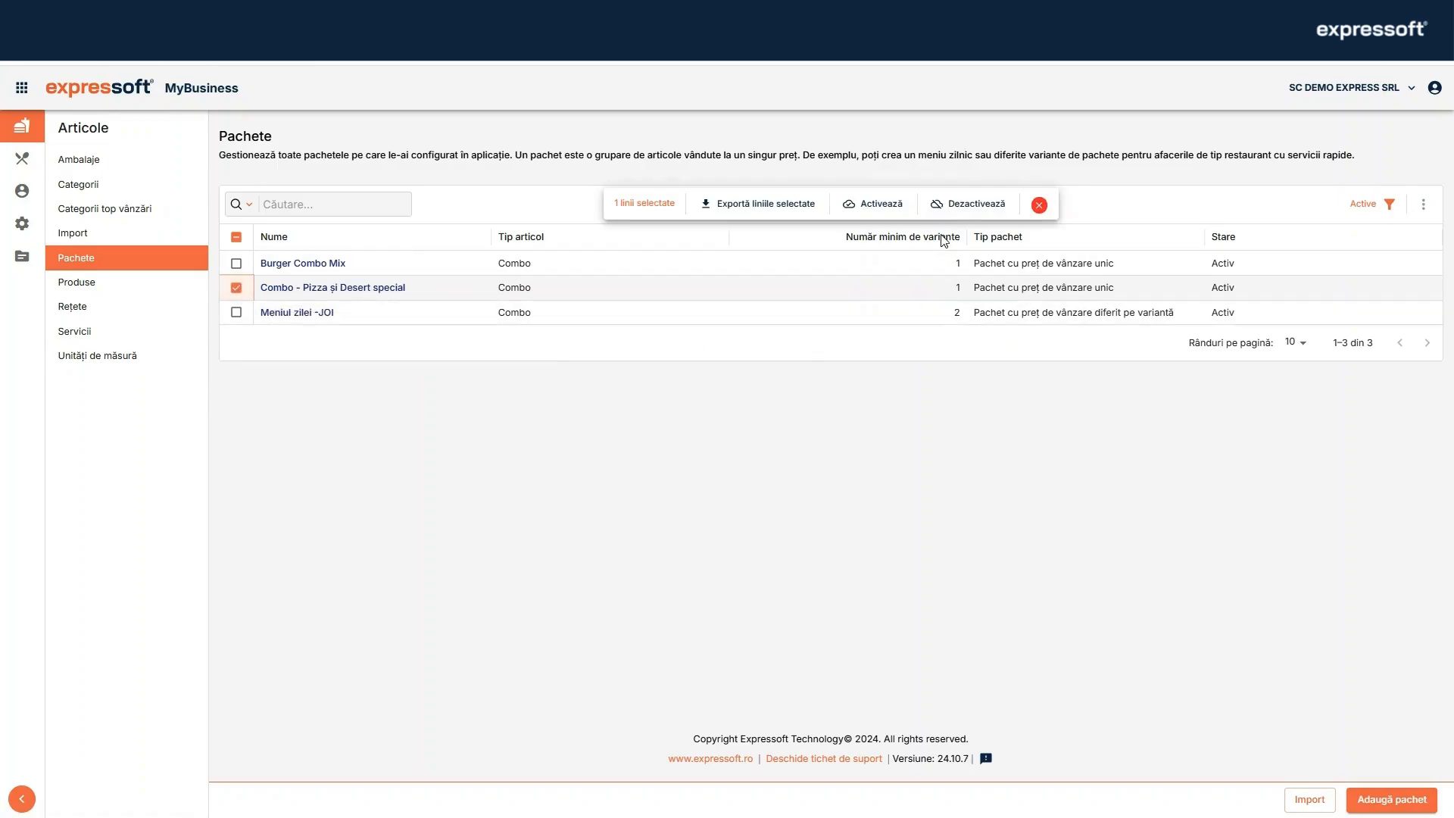
left_click(976, 209)
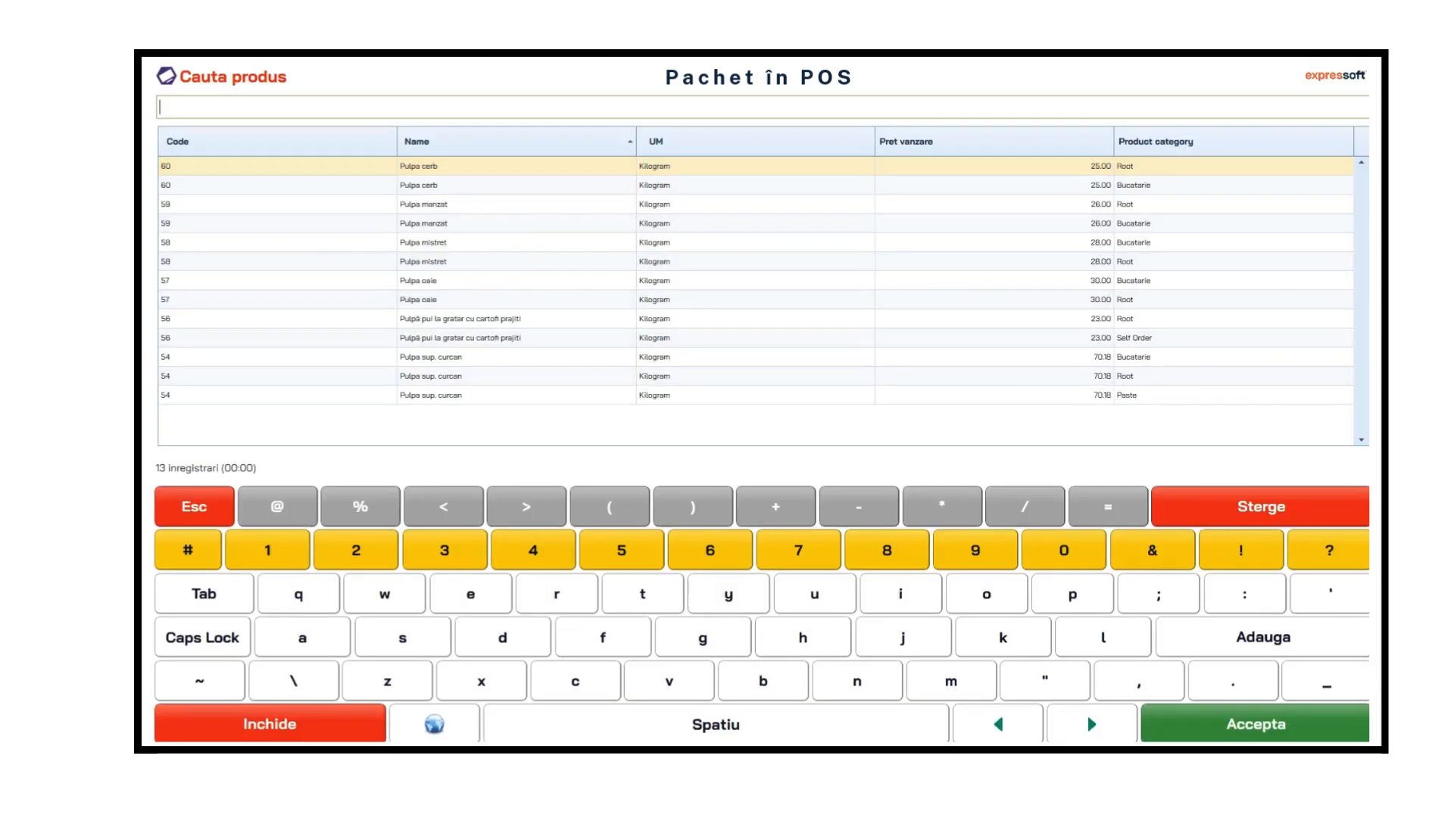
Step: In the Expressoft POS, find Ciorbă de perisoare and Pulpă pui la gratar cu cartofi prajiti by name and add both to the order
type("ciorb")
left_click(517, 223)
left_click(234, 705)
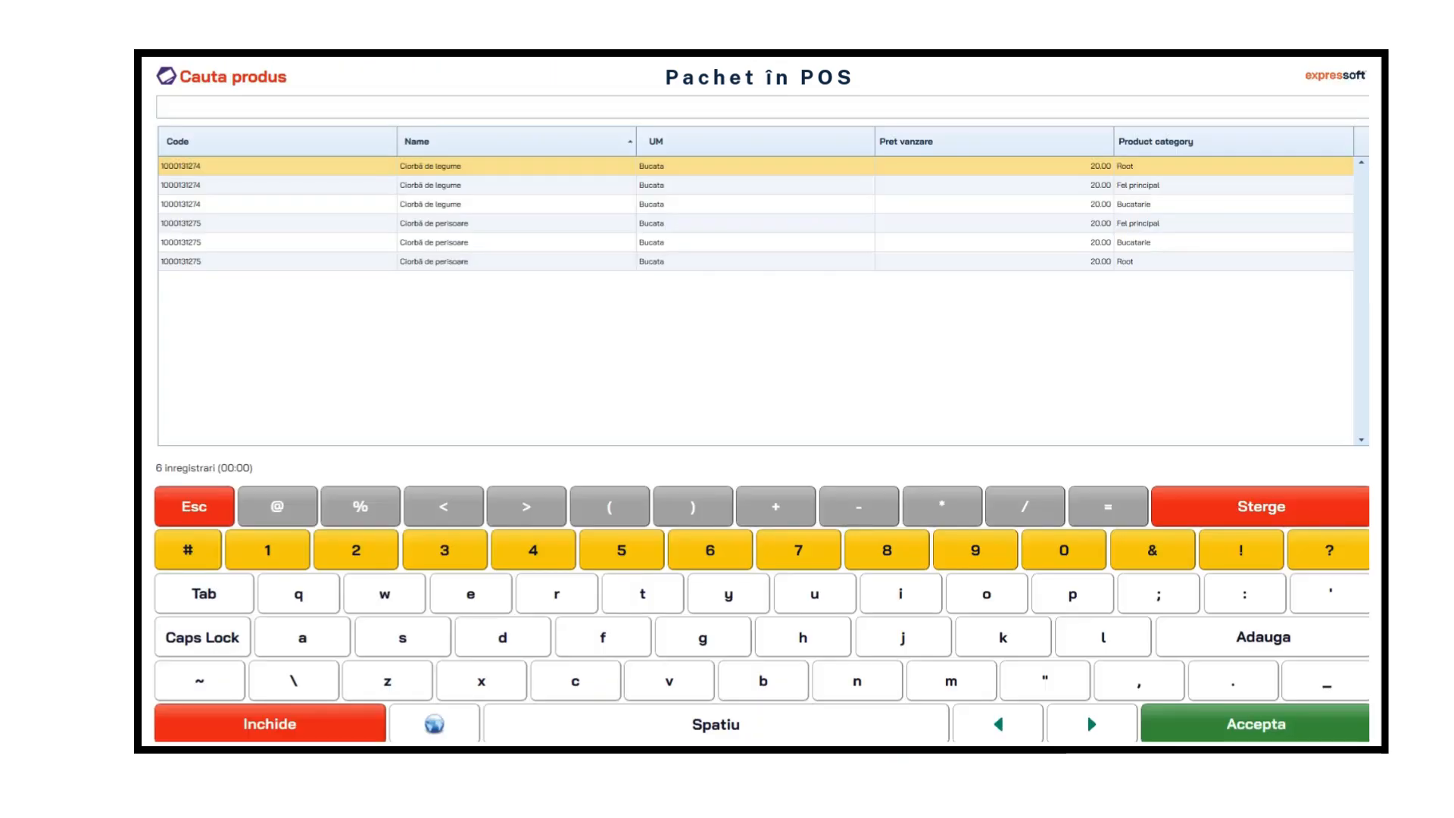
type("pulp")
left_click(517, 318)
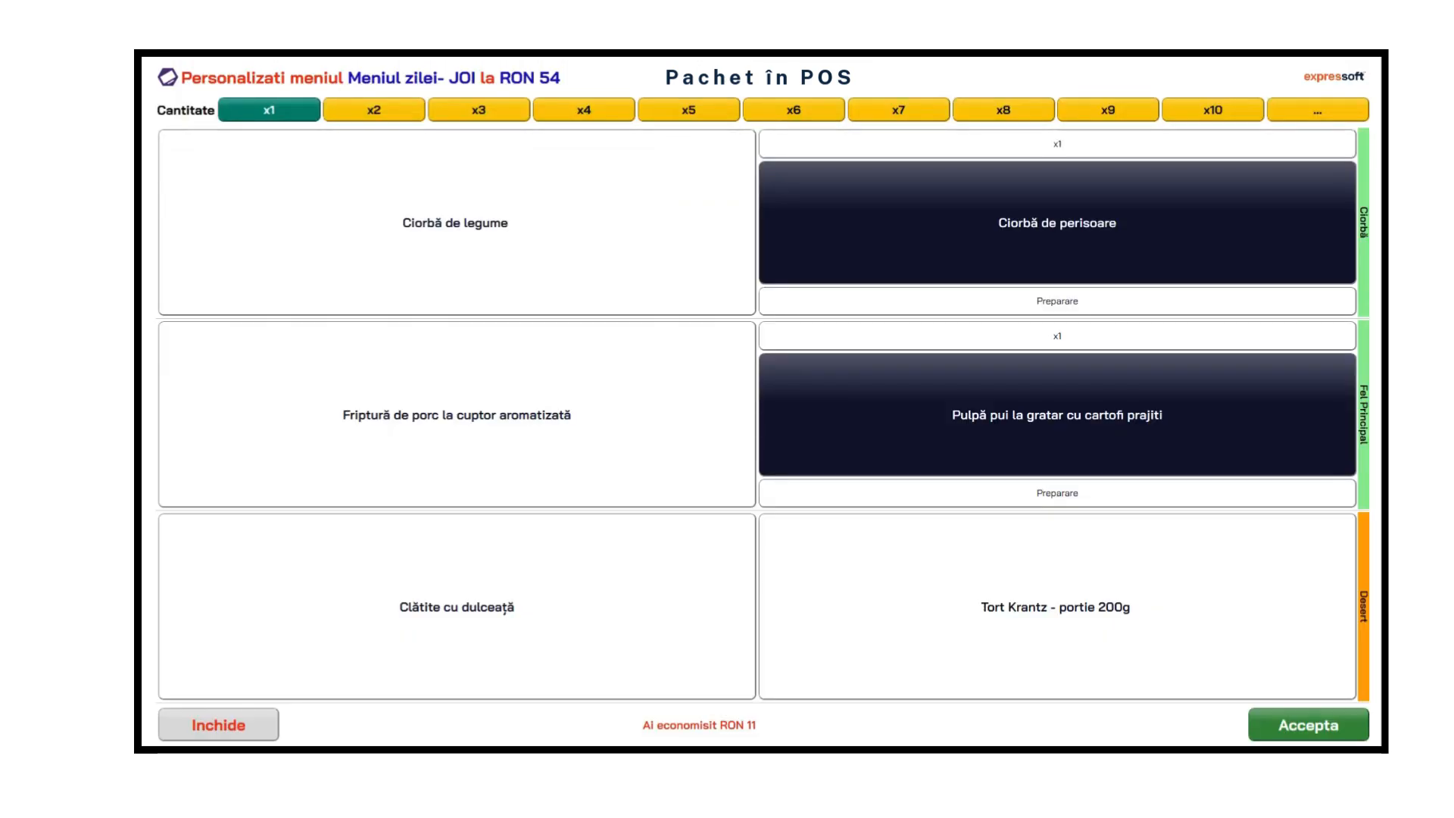
Step: Choose Clătite cu dulceață as the Desert for Meniul zilei- JOI and accept the package onto the order
left_click(457, 607)
left_click(1308, 725)
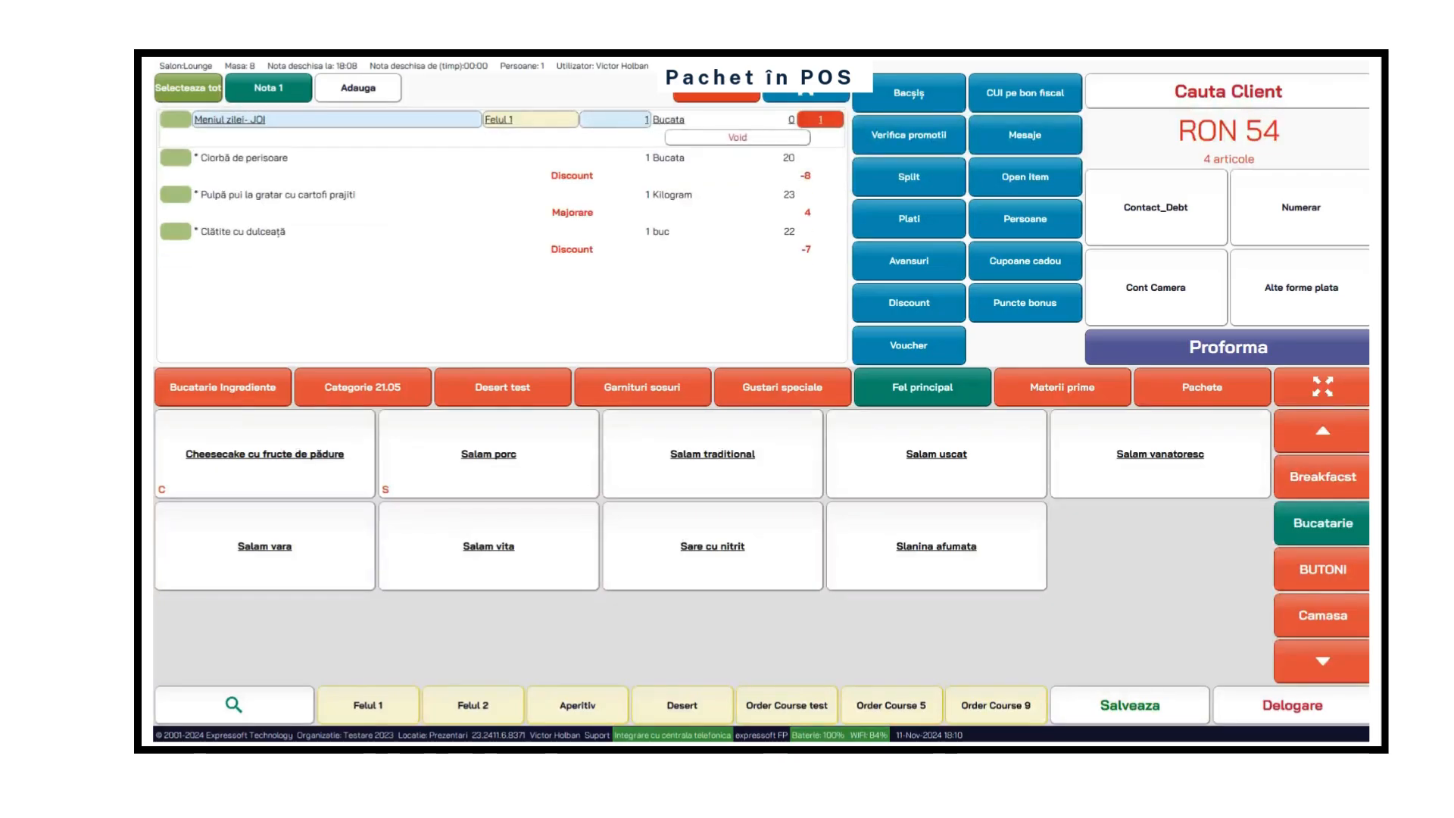